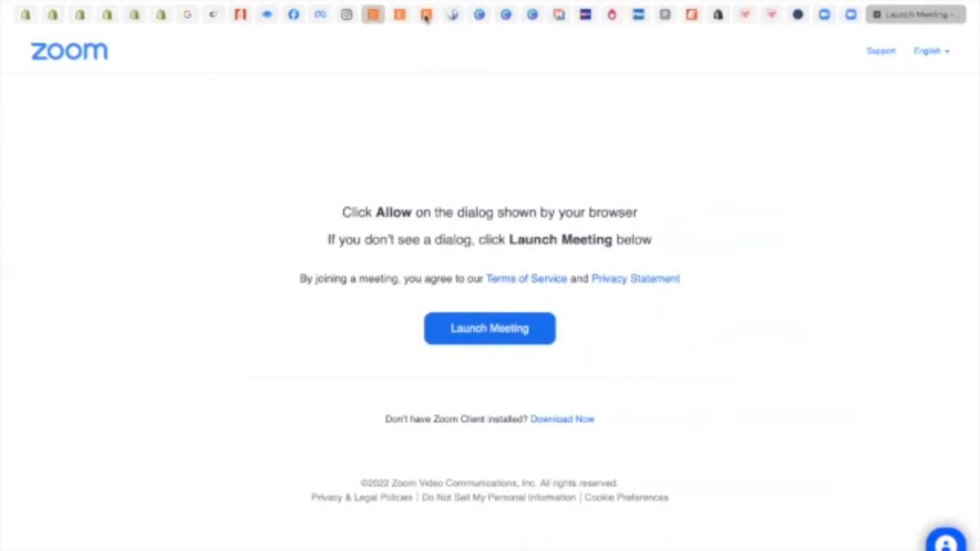
- Switch to the Canva home page and create a new custom-size design of 11 × 8.5 in
mouse_move(372, 2)
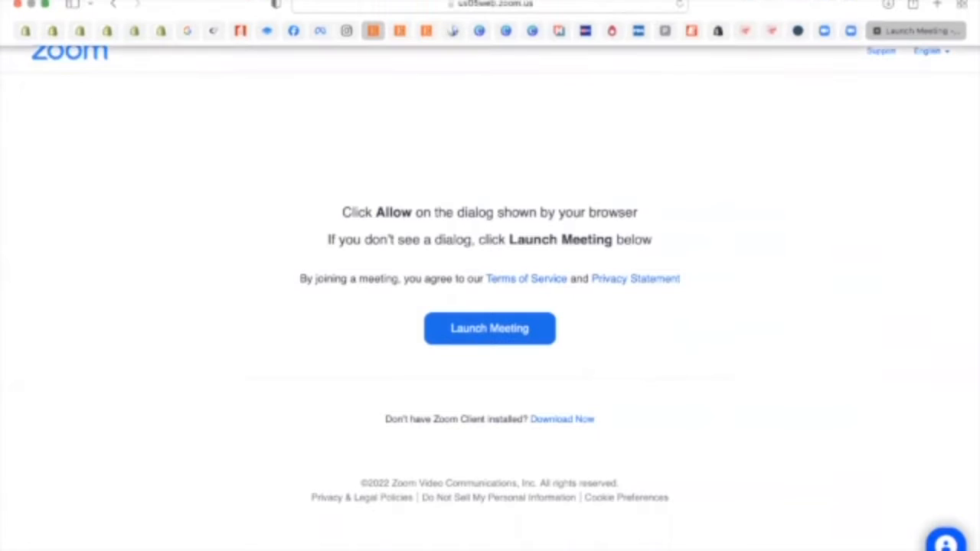
click(532, 34)
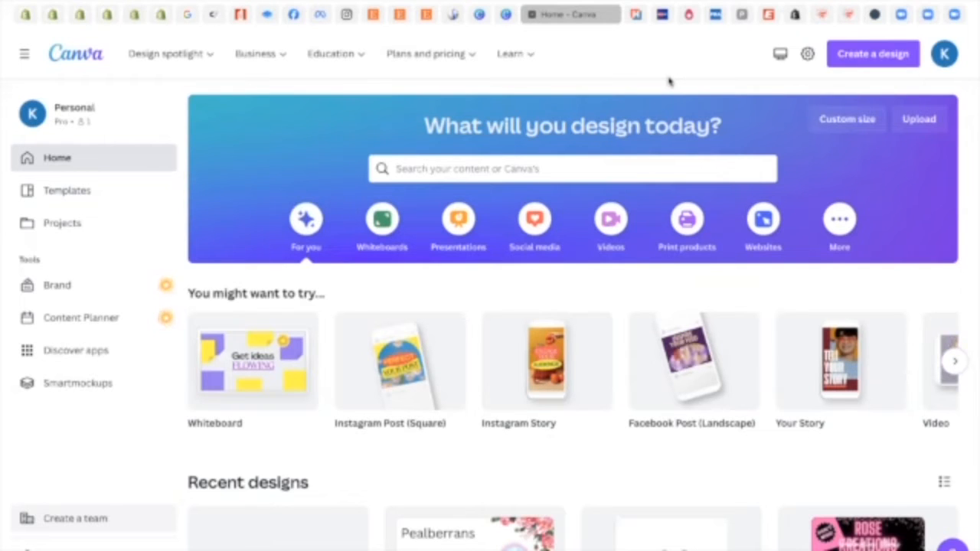
click(844, 121)
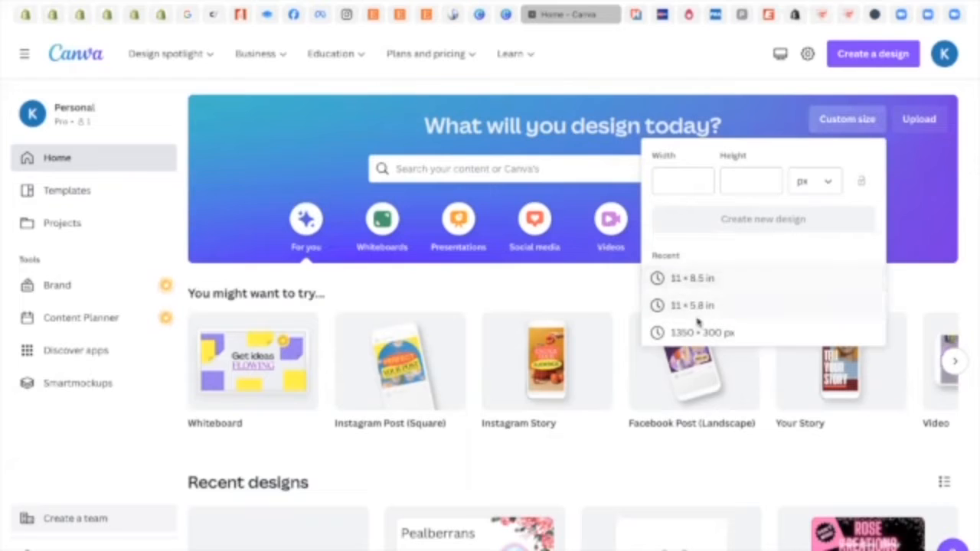
click(693, 280)
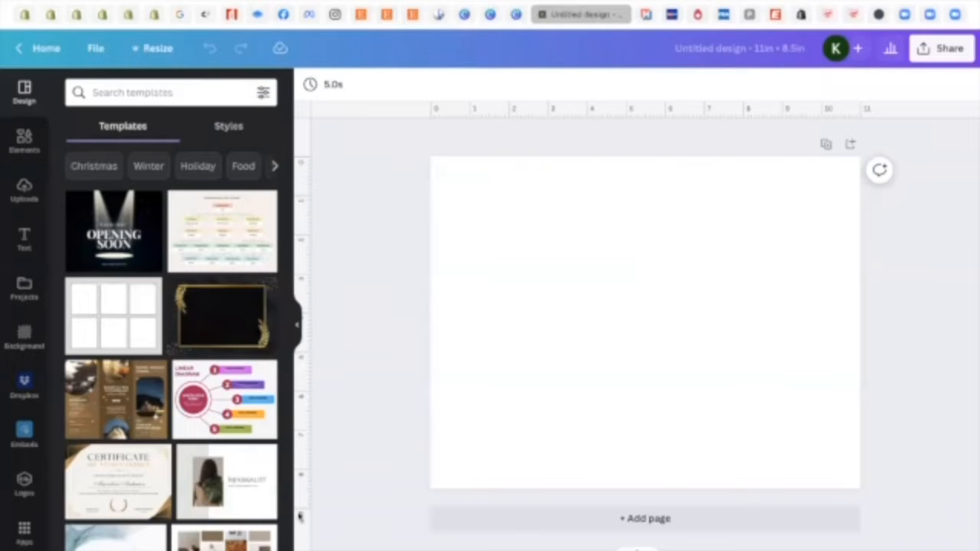
- Hide the rulers and guides, and show them again
click(95, 48)
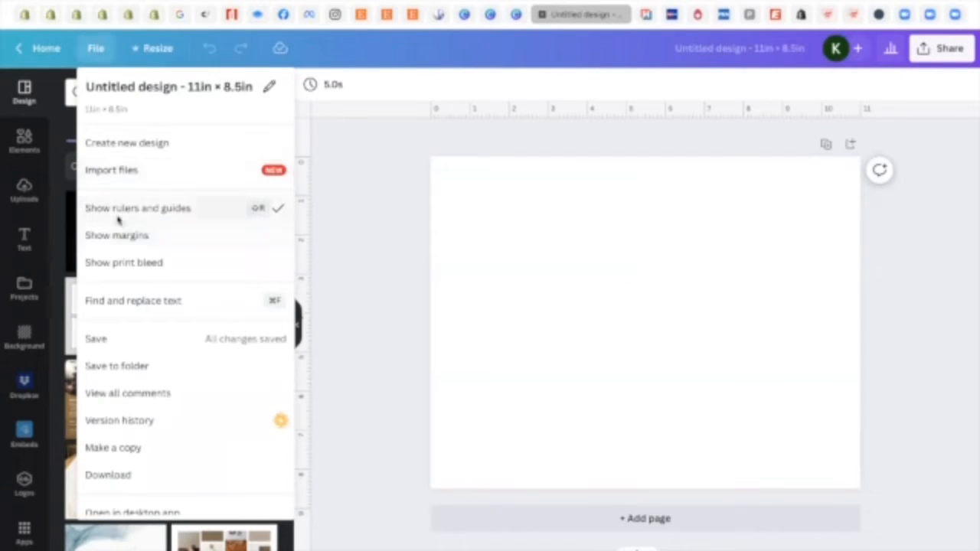
click(215, 211)
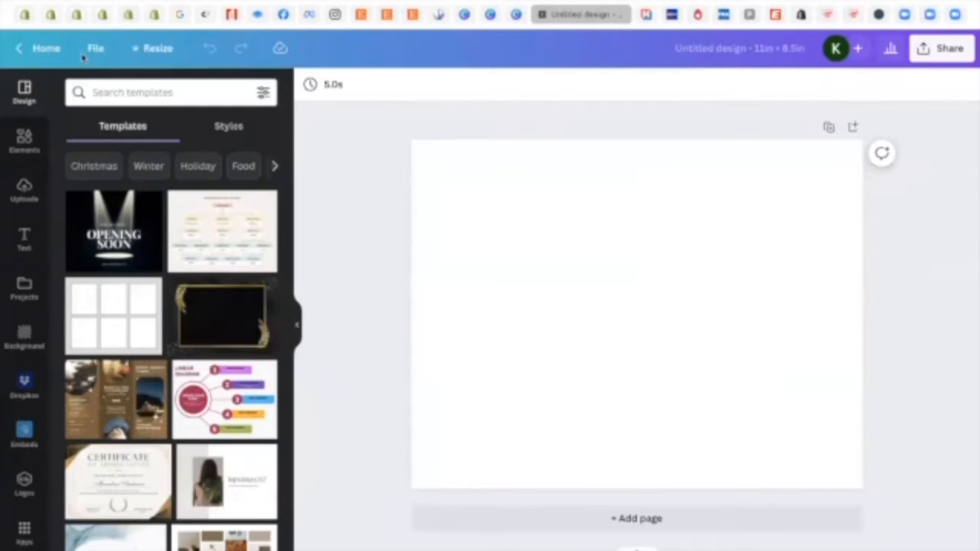
click(95, 48)
click(186, 208)
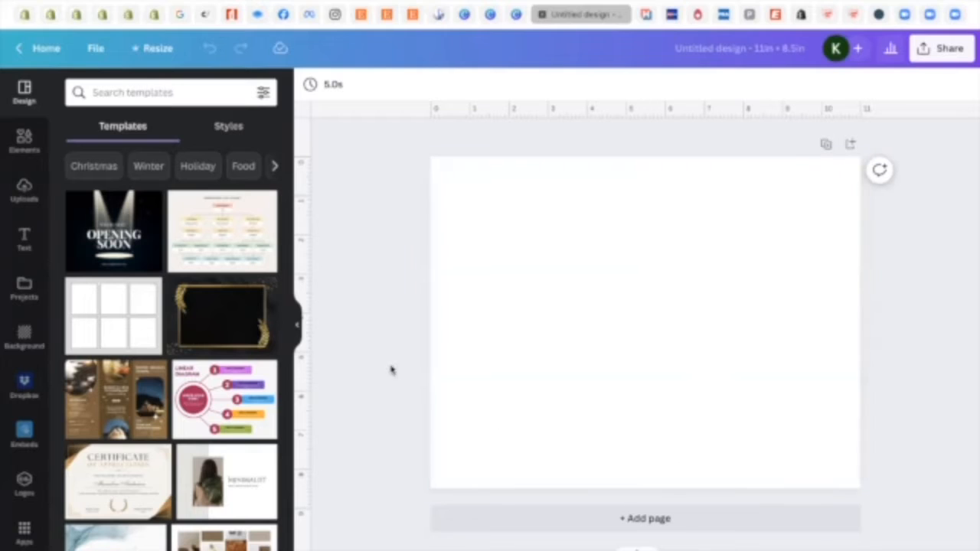
- Place a vertical guide down the middle of the page at about 5.5 in
drag(314, 327, 647, 331)
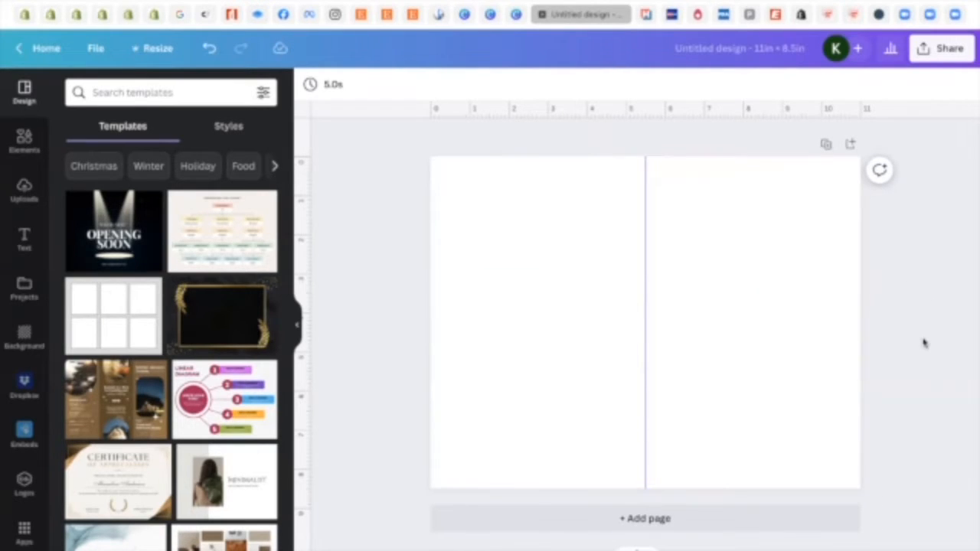
- Search the elements for red roses and show all the photo results
click(24, 139)
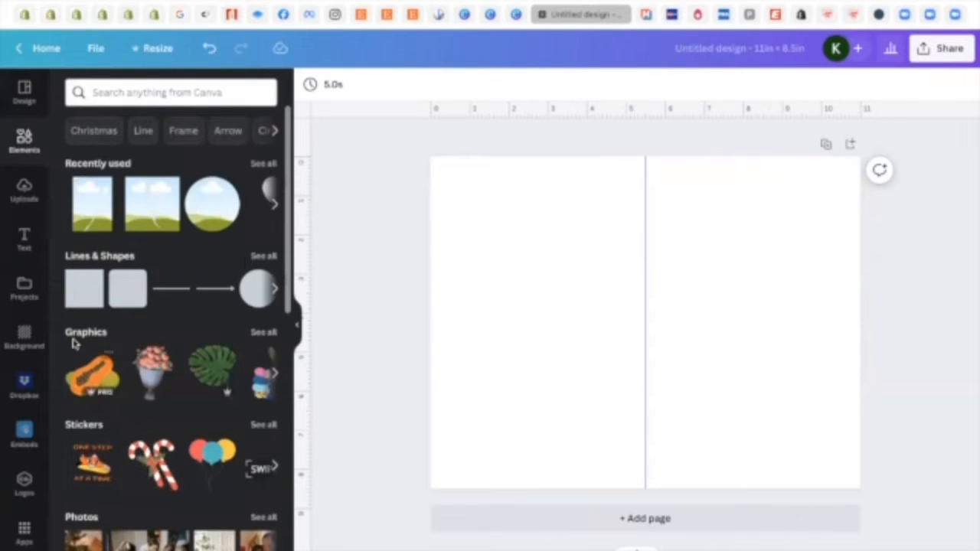
click(114, 92)
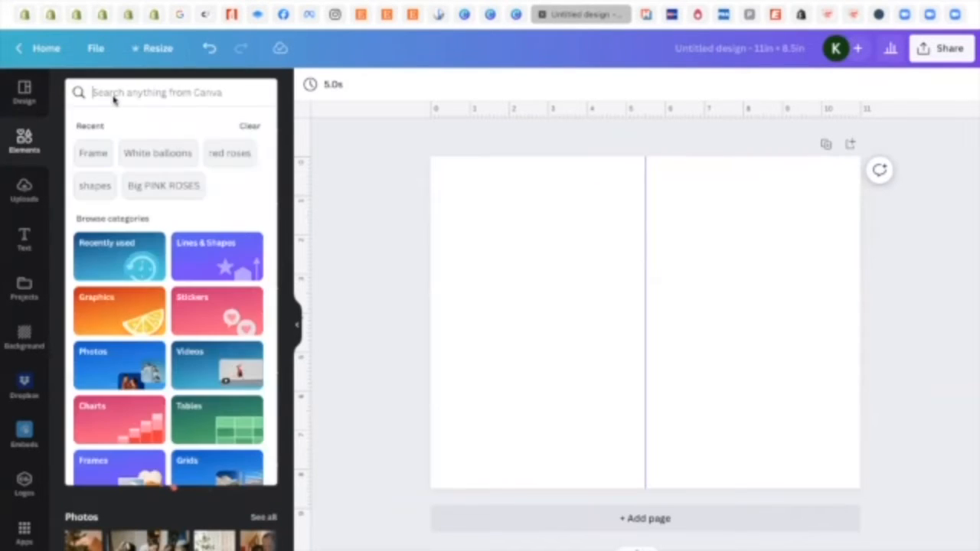
text(red)
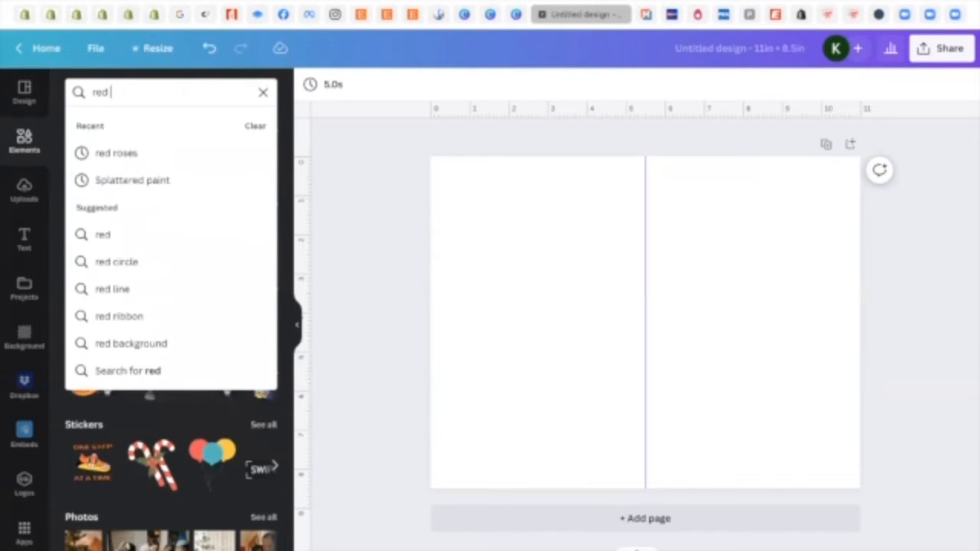
click(106, 154)
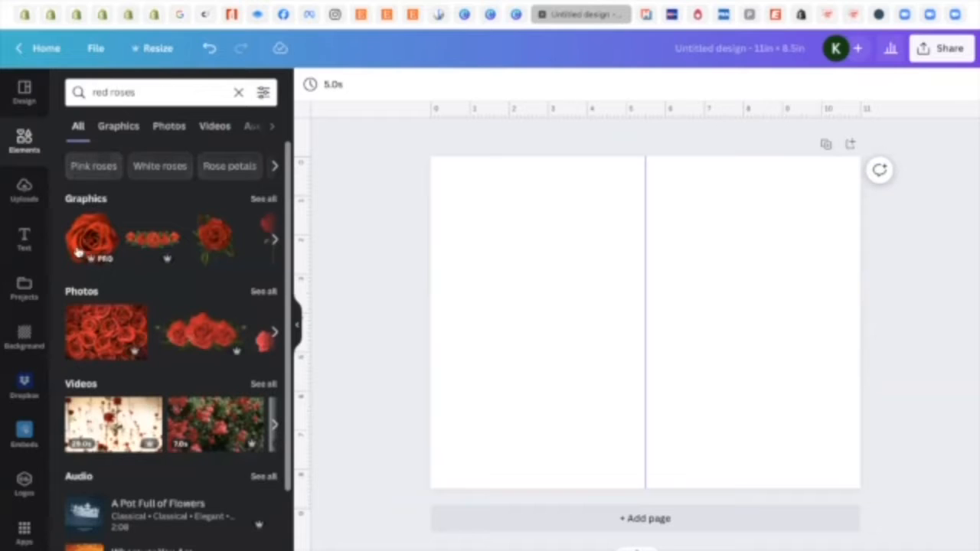
click(263, 293)
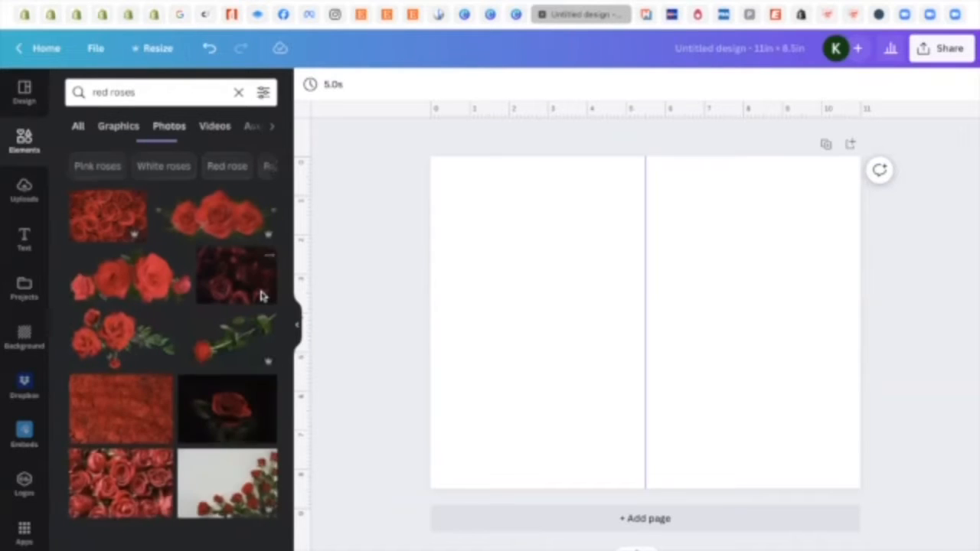
- Insert the cutout photo of two large red roses flanked by small ones and shrink it to about 5 in wide
scroll(216, 400, down, 3)
scroll(216, 400, down, 3)
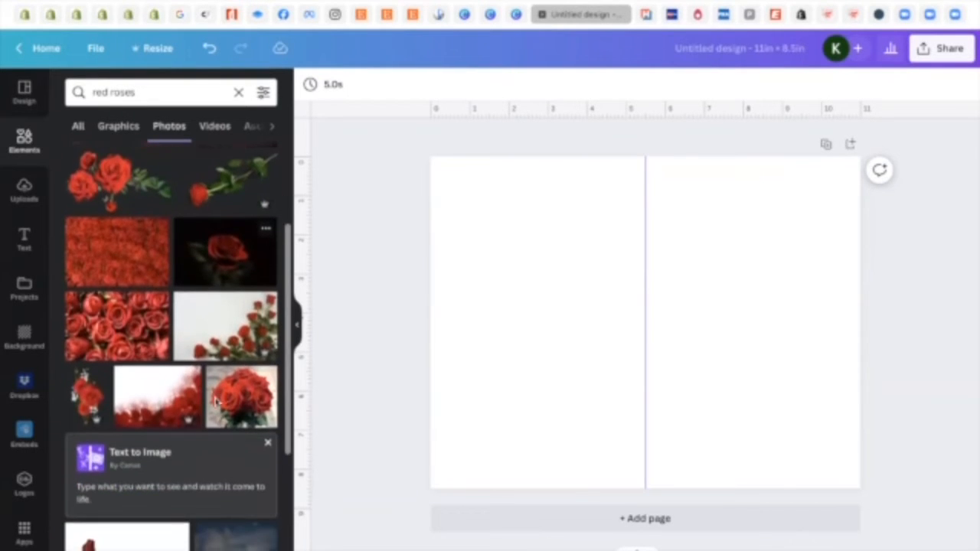
scroll(216, 401, down, 1)
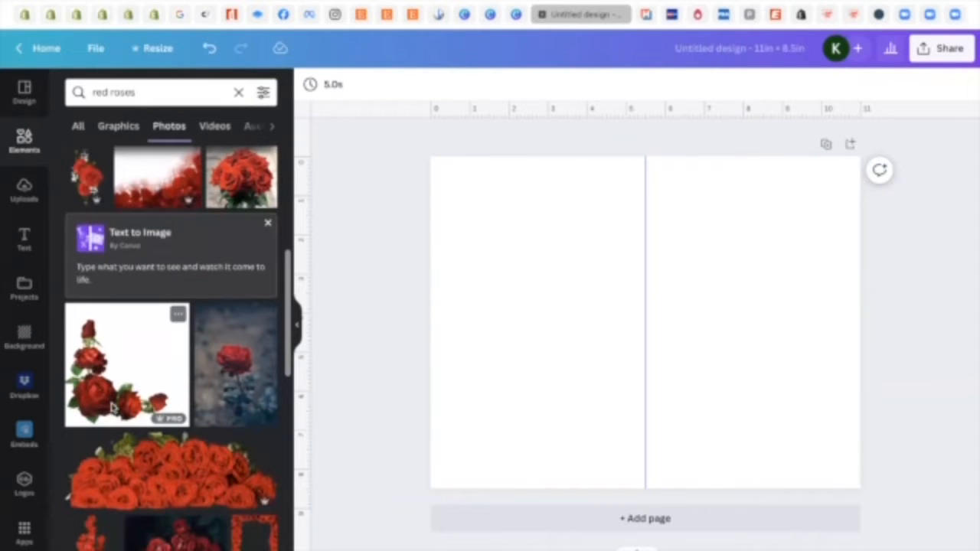
scroll(113, 408, down, 4)
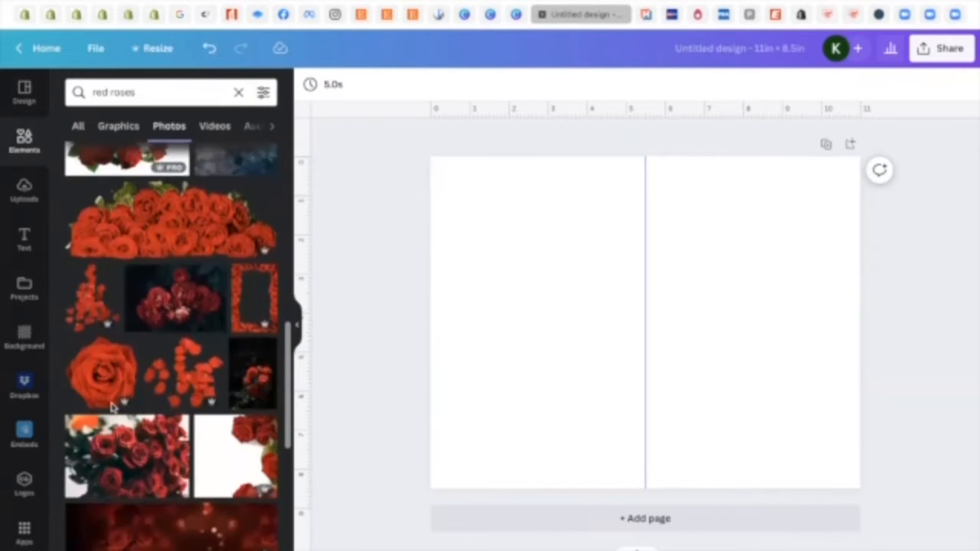
scroll(113, 407, down, 5)
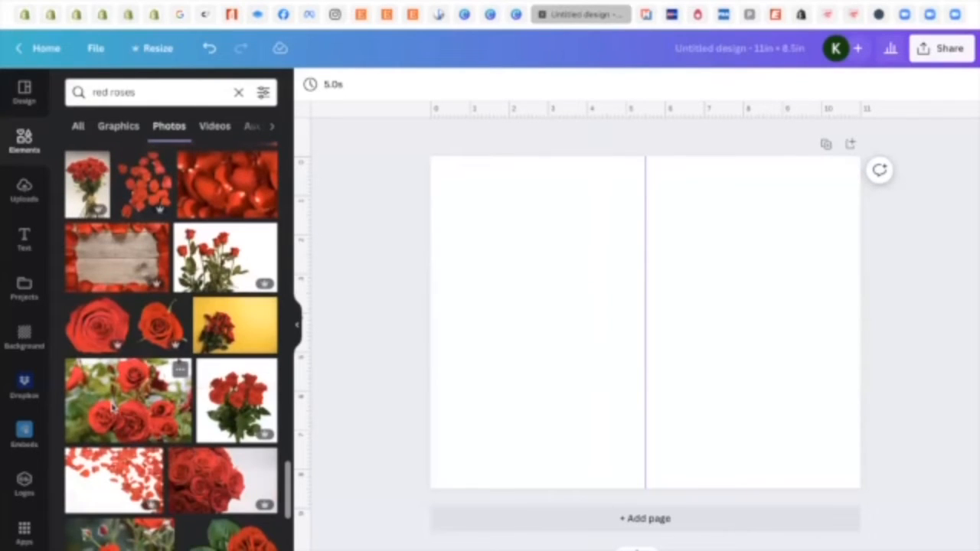
scroll(113, 407, down, 3)
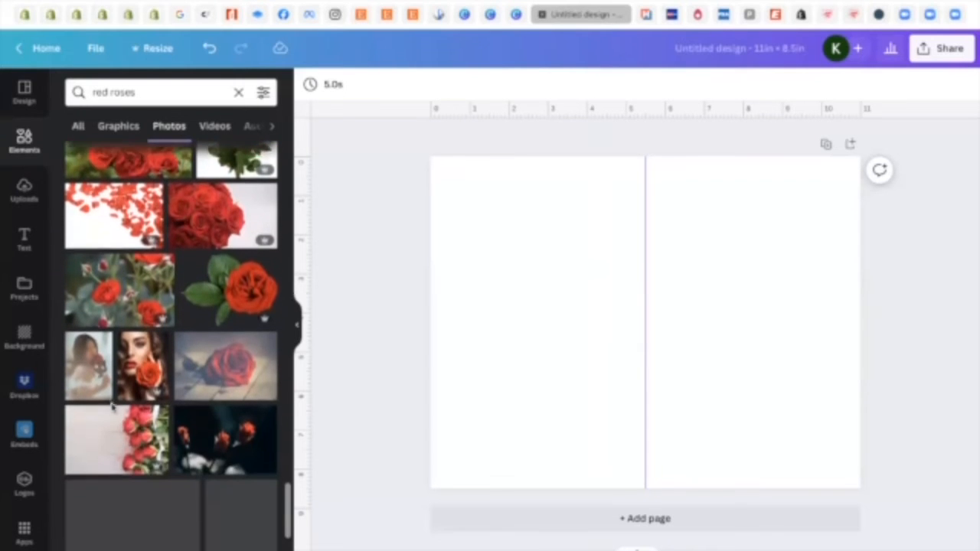
scroll(114, 407, down, 10)
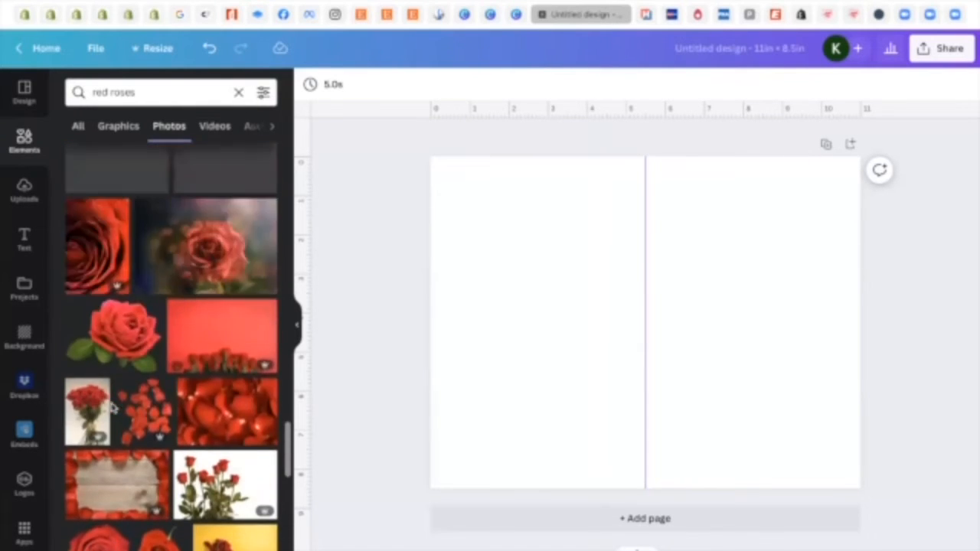
scroll(114, 408, down, 10)
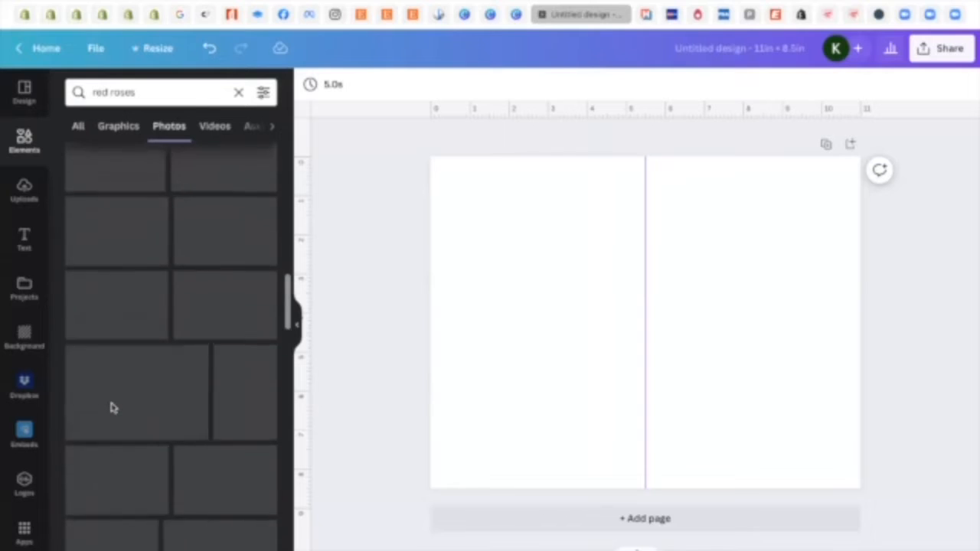
scroll(114, 407, up, 10)
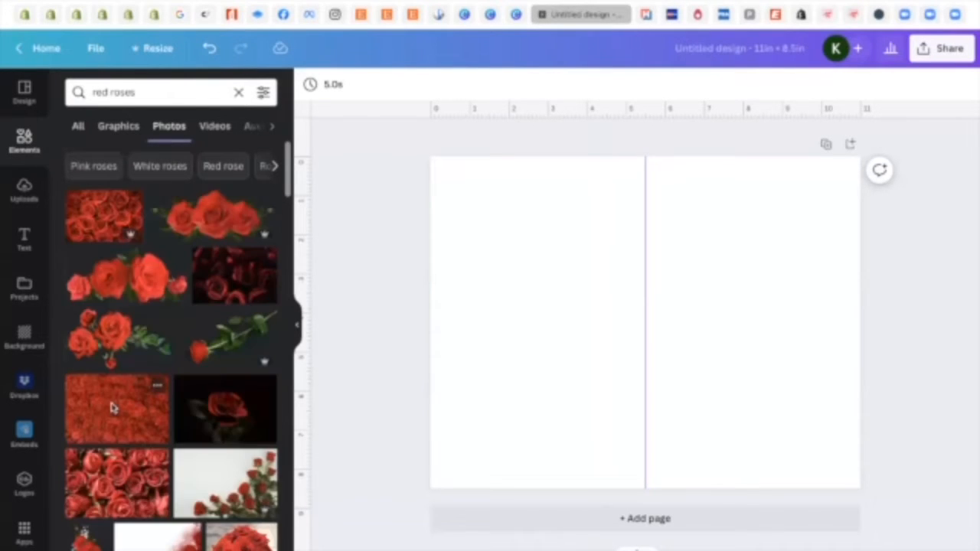
click(134, 287)
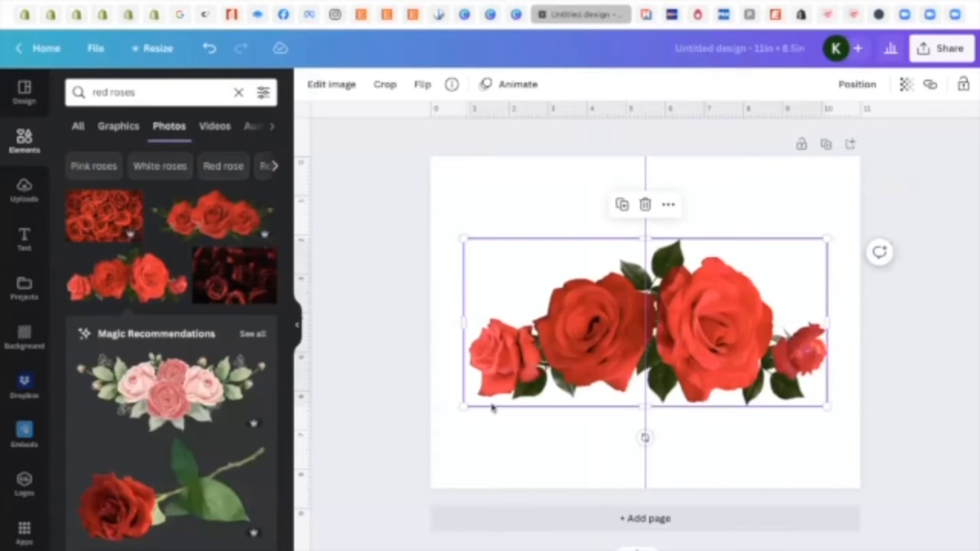
drag(464, 407, 635, 326)
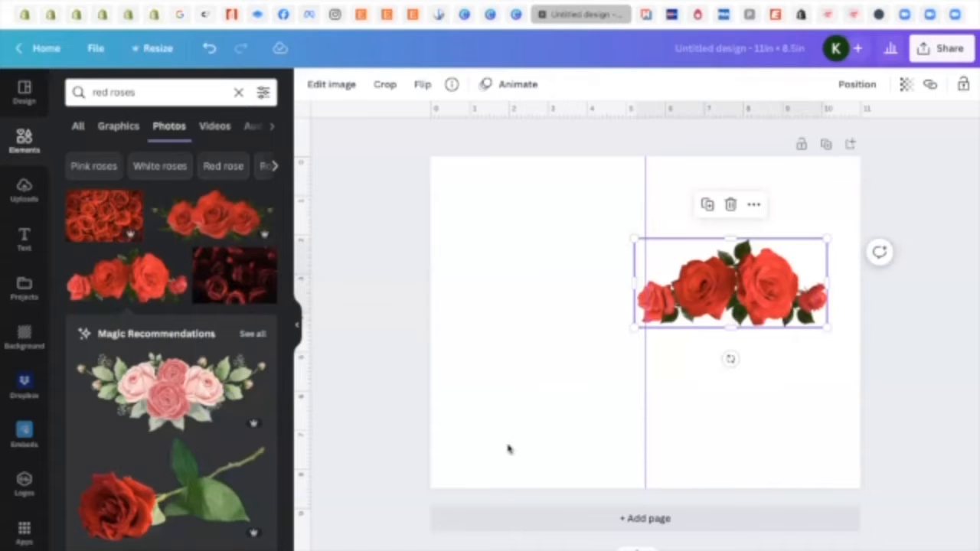
- Duplicate the roses, move the copy to the page's lower-left area and shrink it to about 4 in wide
click(707, 205)
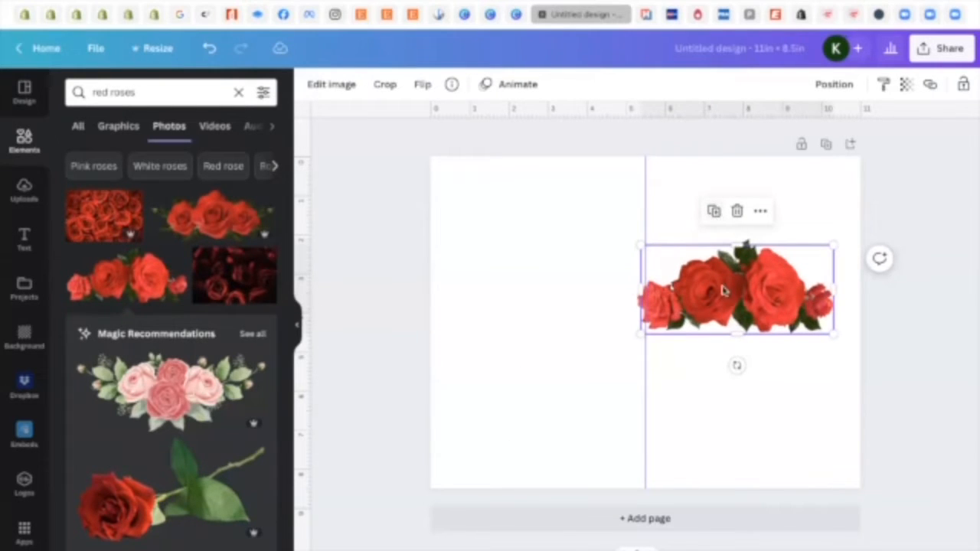
drag(737, 287, 571, 447)
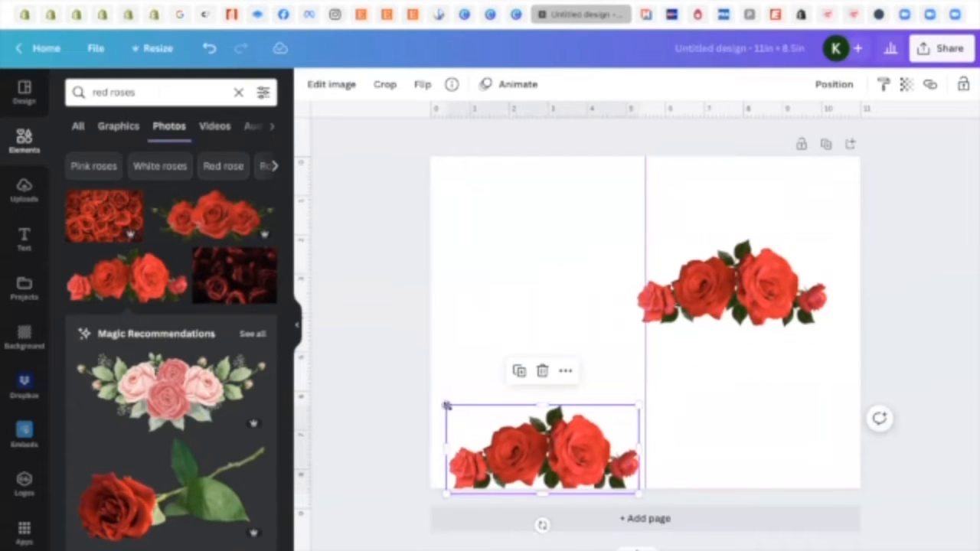
drag(446, 405, 479, 425)
drag(571, 455, 530, 460)
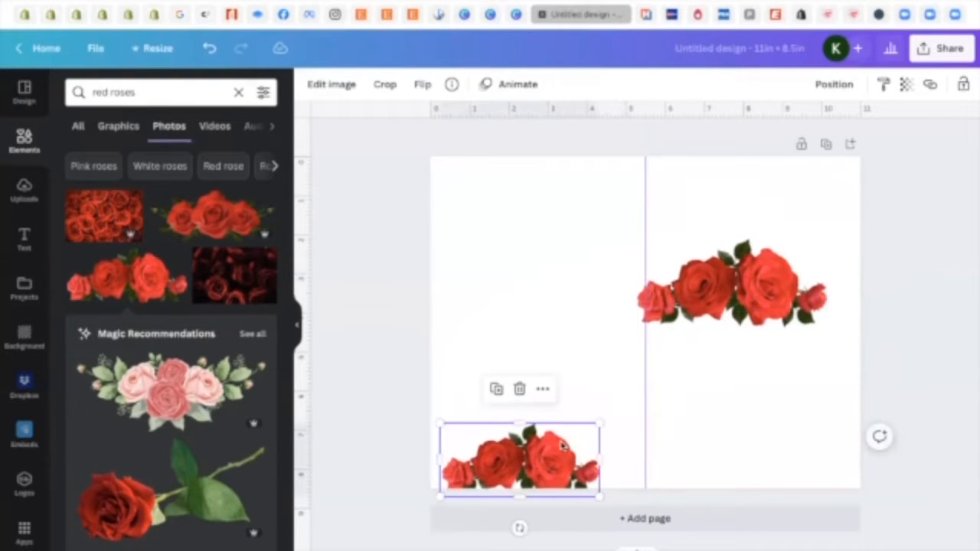
- Rotate the copied roses about 60° clockwise, enlarge them slightly and tuck them partly off the page's bottom-left corner
drag(519, 528, 435, 536)
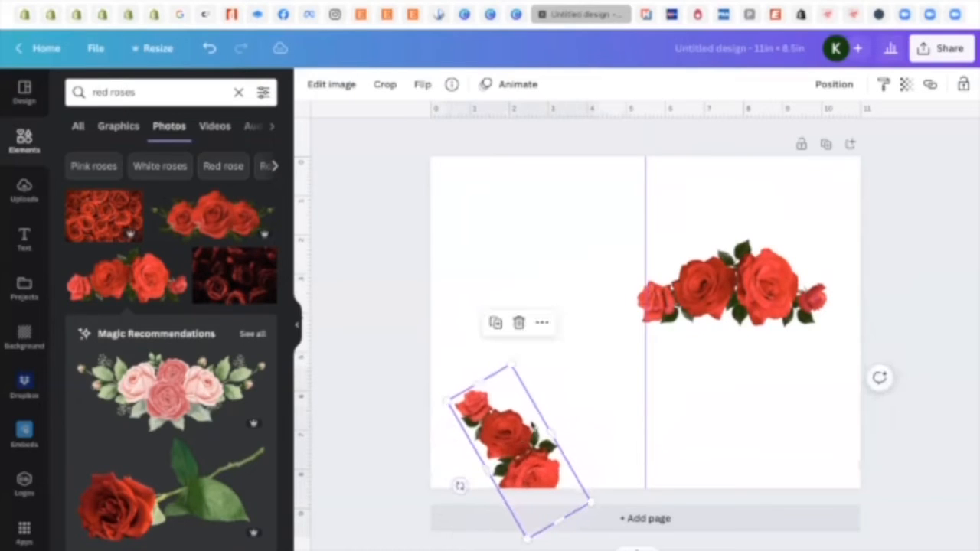
drag(505, 437, 451, 458)
drag(455, 394, 462, 345)
drag(482, 435, 484, 441)
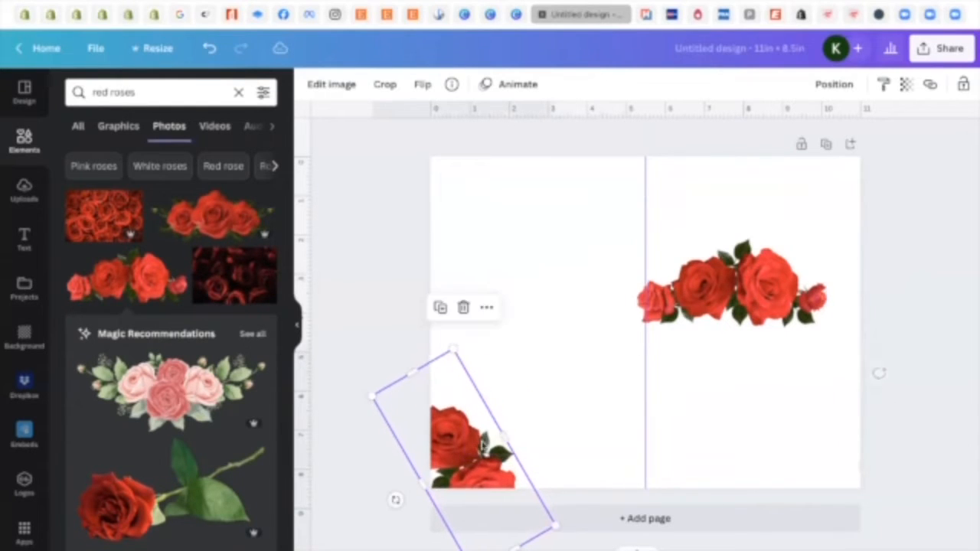
- Rotate the original roses about 60° clockwise, move them partly off the page's top-right corner and enlarge them slightly
click(746, 289)
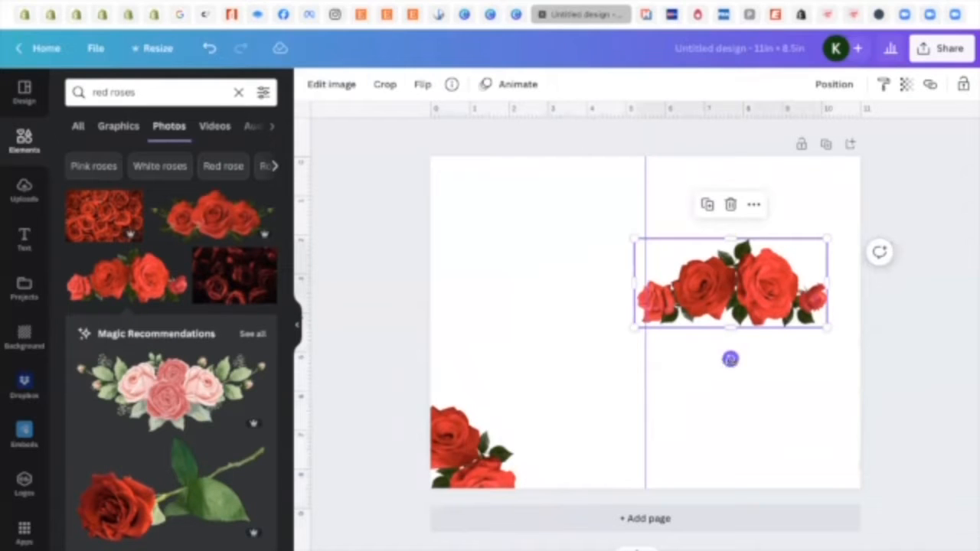
drag(730, 359, 663, 320)
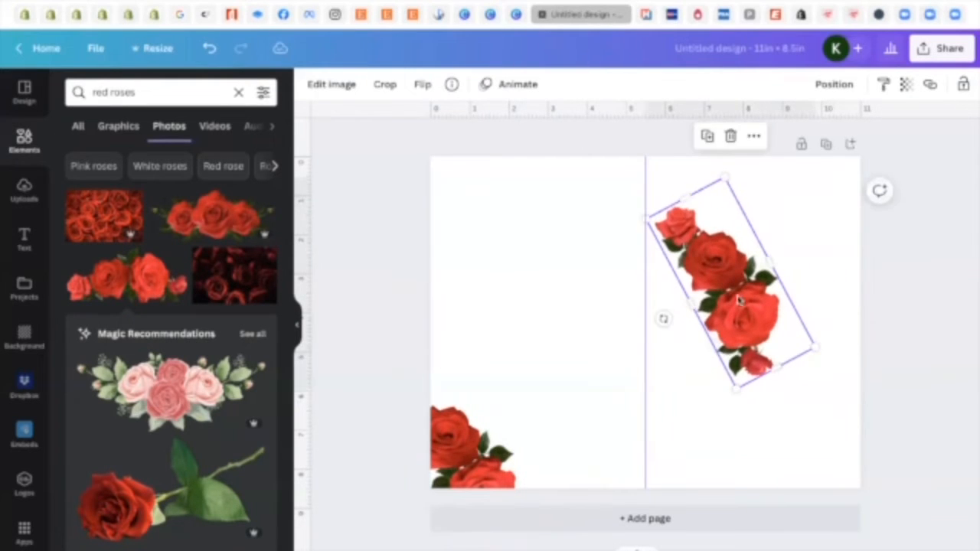
drag(742, 314, 825, 206)
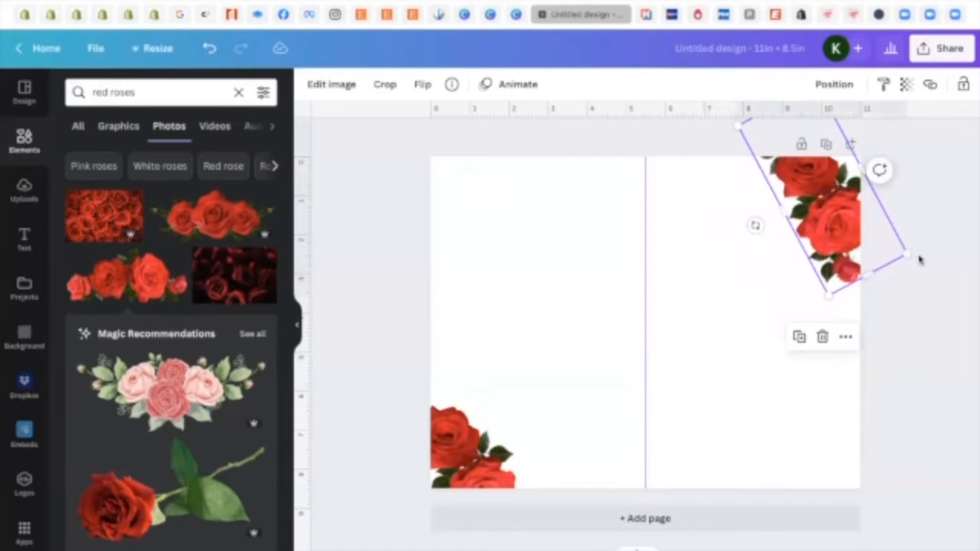
mouse_move(908, 253)
mouse_down()
mouse_move(928, 255)
mouse_move(922, 265)
mouse_up()
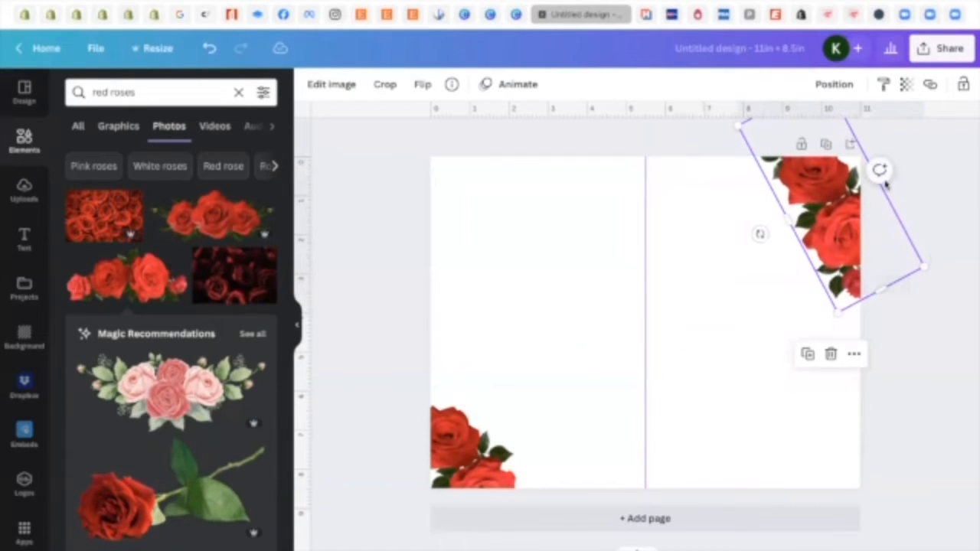
- Enlarge and reposition the top-right roses, and crop their lower end so one large bloom fills the corner
click(915, 216)
click(838, 196)
drag(785, 220, 821, 227)
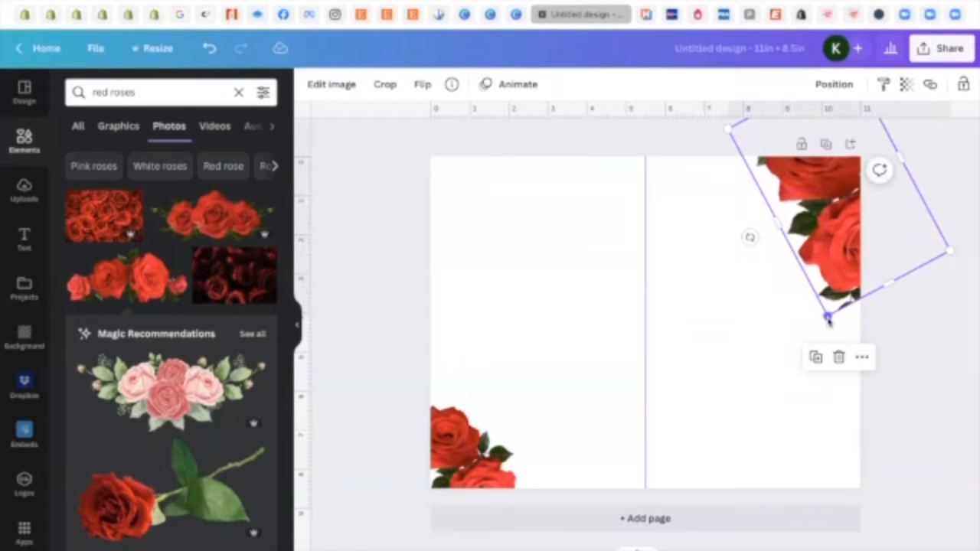
drag(828, 320, 827, 288)
drag(838, 237, 842, 277)
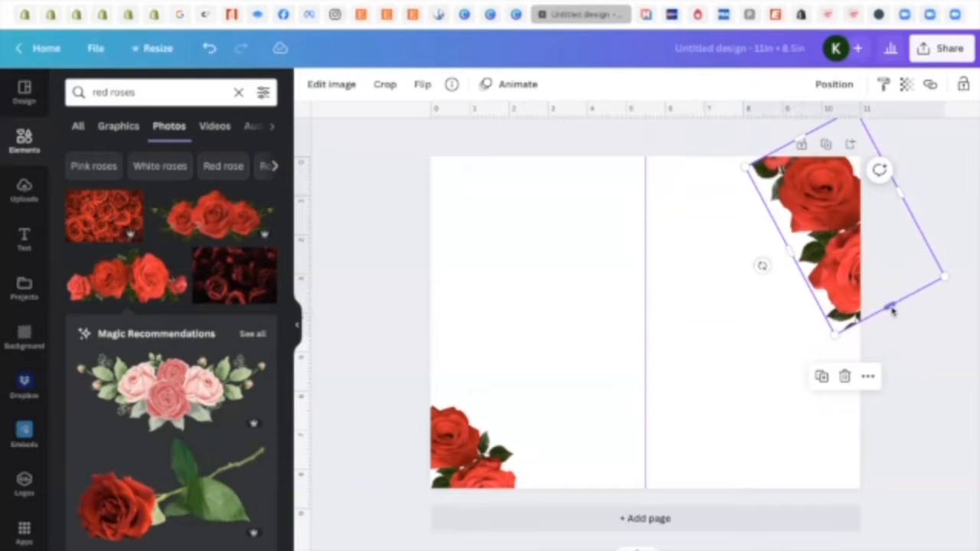
drag(892, 308, 855, 238)
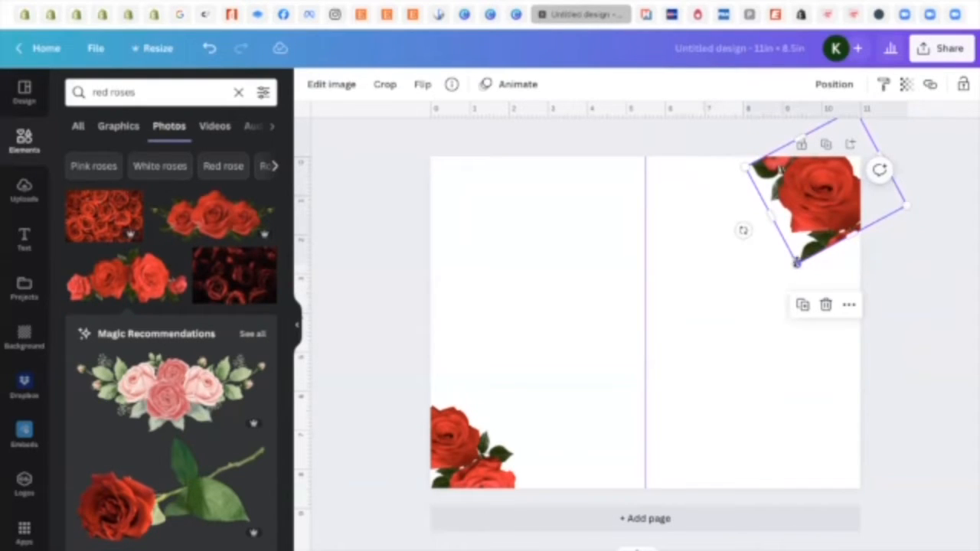
- Shift the top-right roses slightly outward and extend their cropped lower and upper ends to reveal more blooms
drag(797, 262, 798, 258)
drag(814, 219, 824, 218)
click(922, 347)
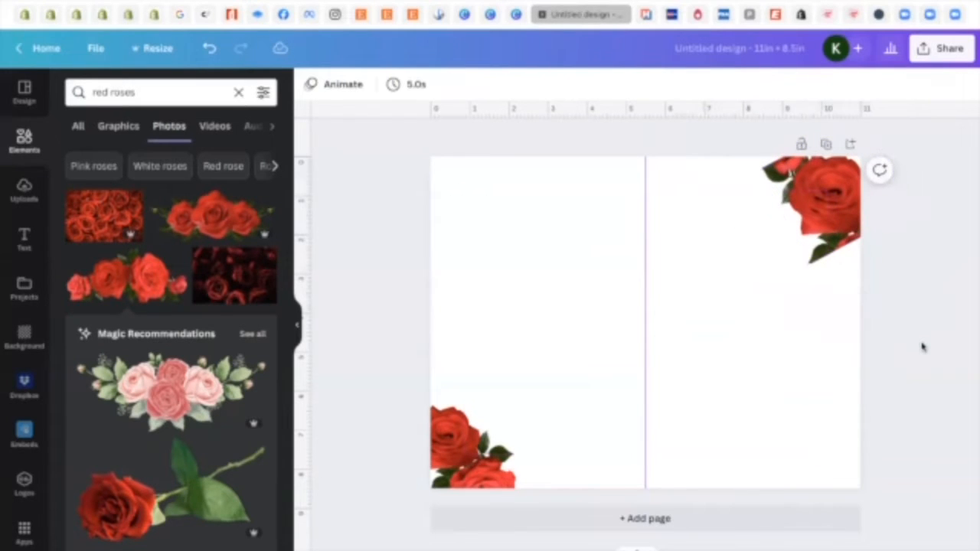
click(815, 254)
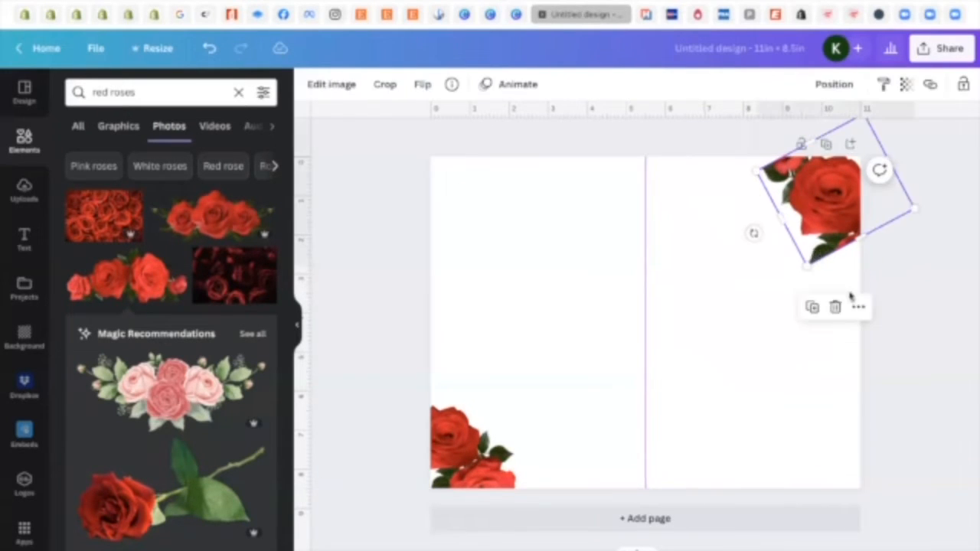
drag(861, 240, 886, 284)
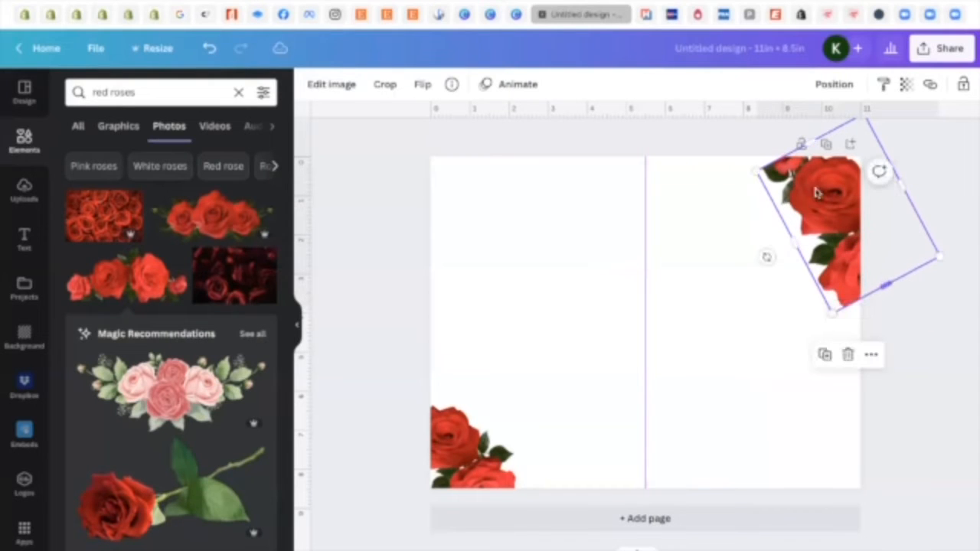
drag(810, 146, 781, 149)
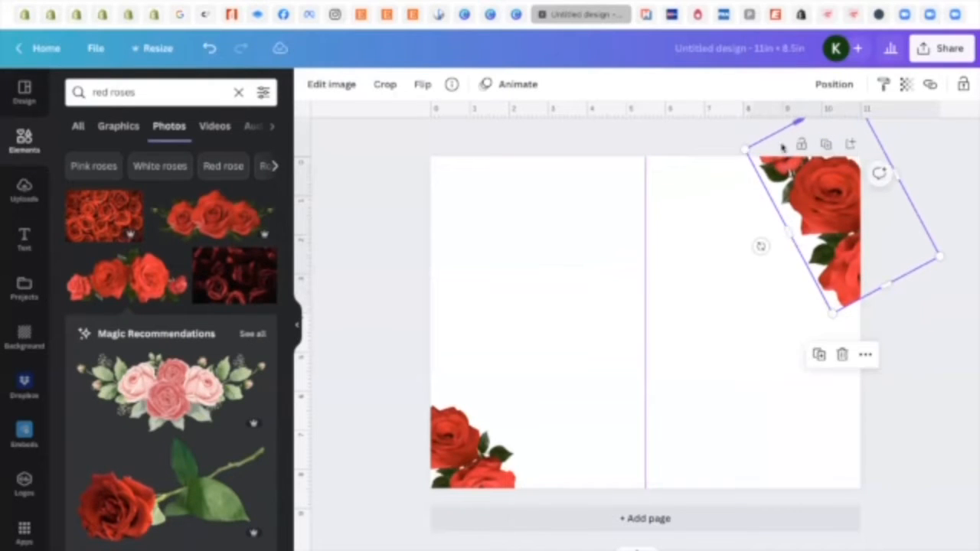
- Rotate the top-right roses about 15° counterclockwise and move them slightly up into the page corner
drag(760, 245, 775, 267)
drag(822, 220, 819, 211)
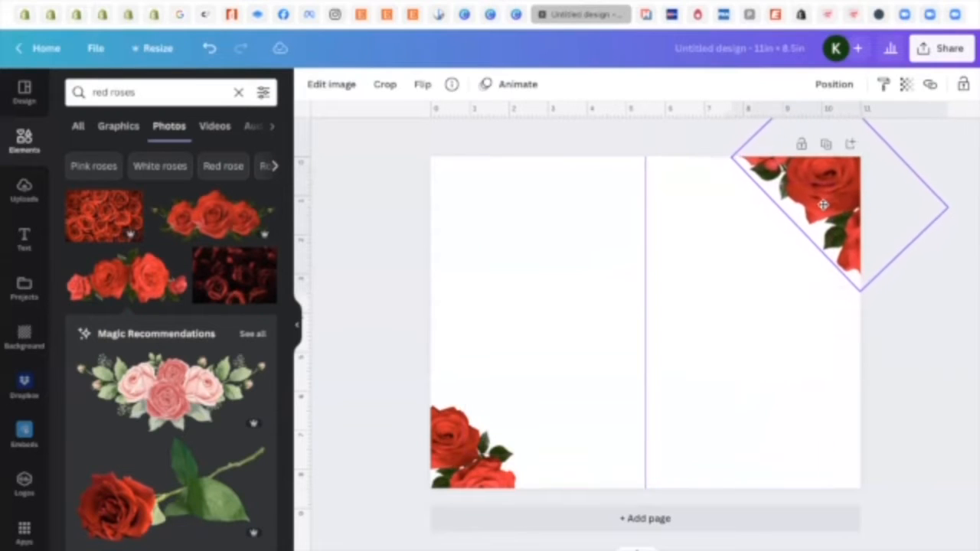
click(898, 339)
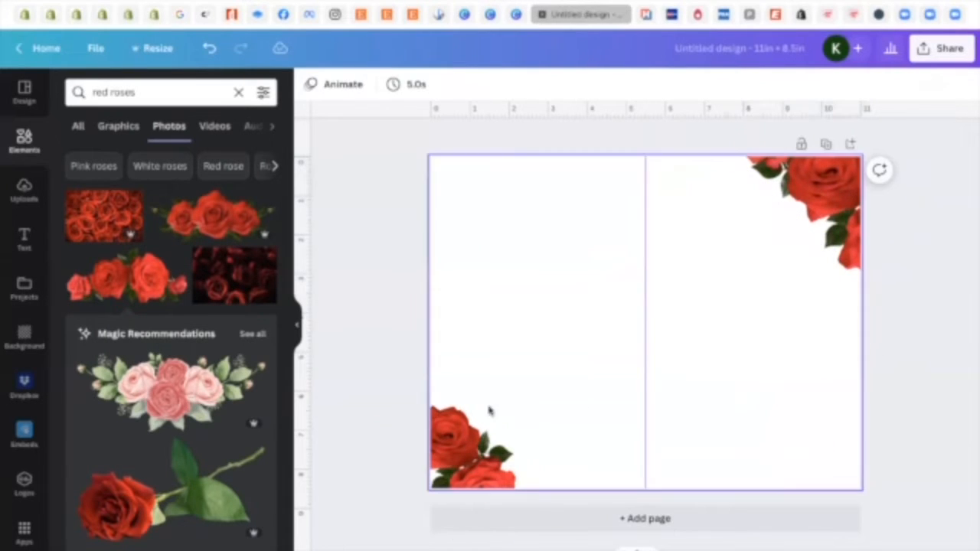
- Rotate the bottom-left roses about 10° counterclockwise, reposition them in the corner and enlarge them slightly
click(467, 456)
mouse_move(467, 455)
mouse_down()
mouse_move(451, 392)
mouse_move(458, 379)
mouse_move(449, 413)
mouse_move(472, 462)
mouse_up()
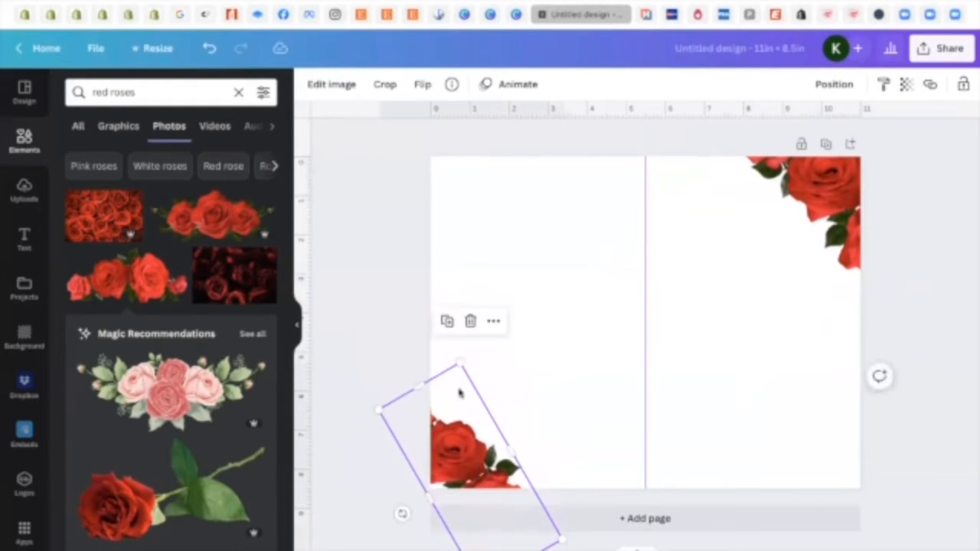
drag(402, 513, 410, 523)
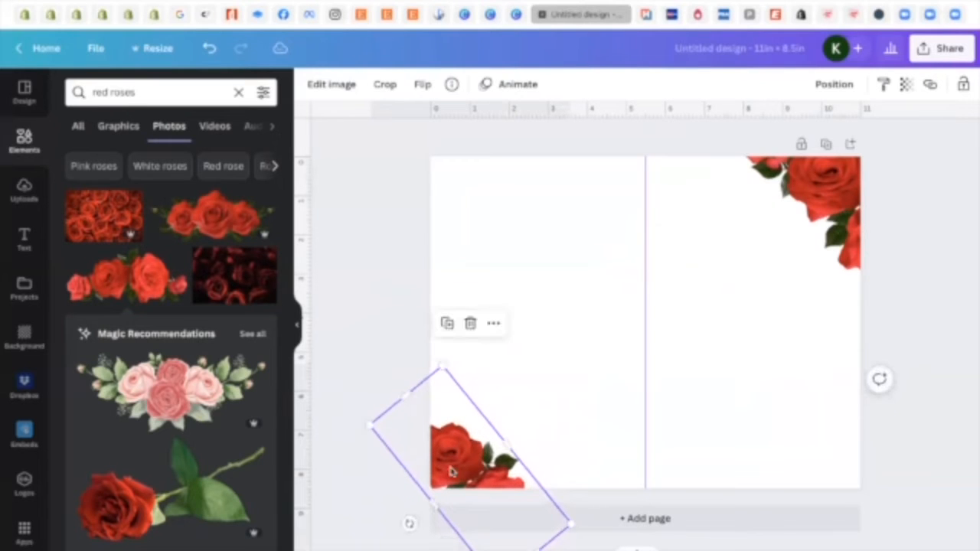
drag(452, 468, 438, 460)
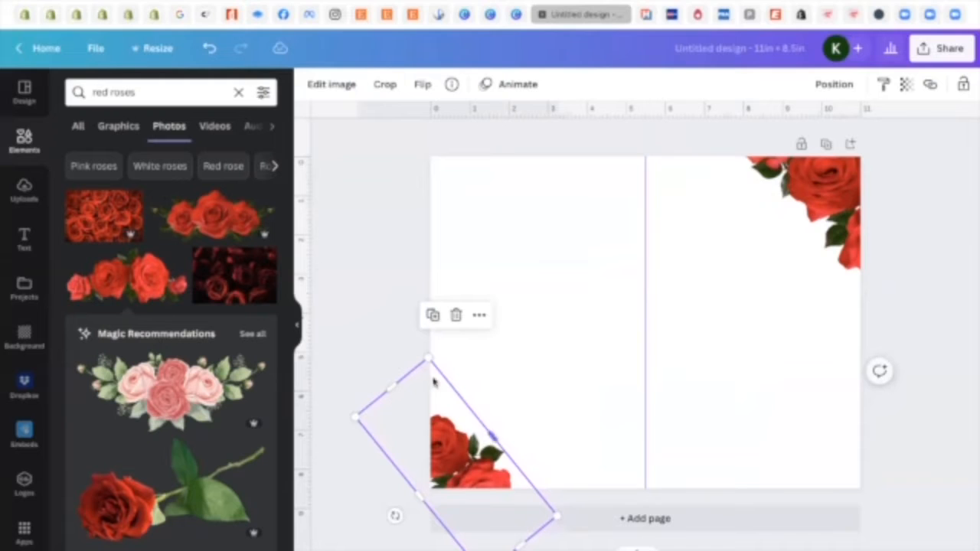
drag(428, 360, 424, 342)
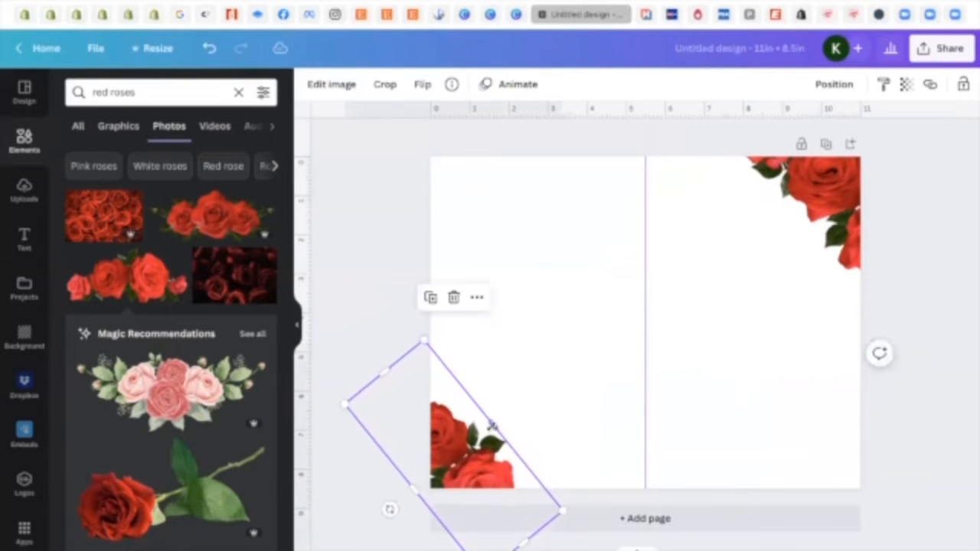
- Enlarge the bottom-left blooms by widening their frame, extend the cropped upper end and reposition the roses against the page's left edge
drag(493, 425, 515, 407)
drag(493, 446, 561, 463)
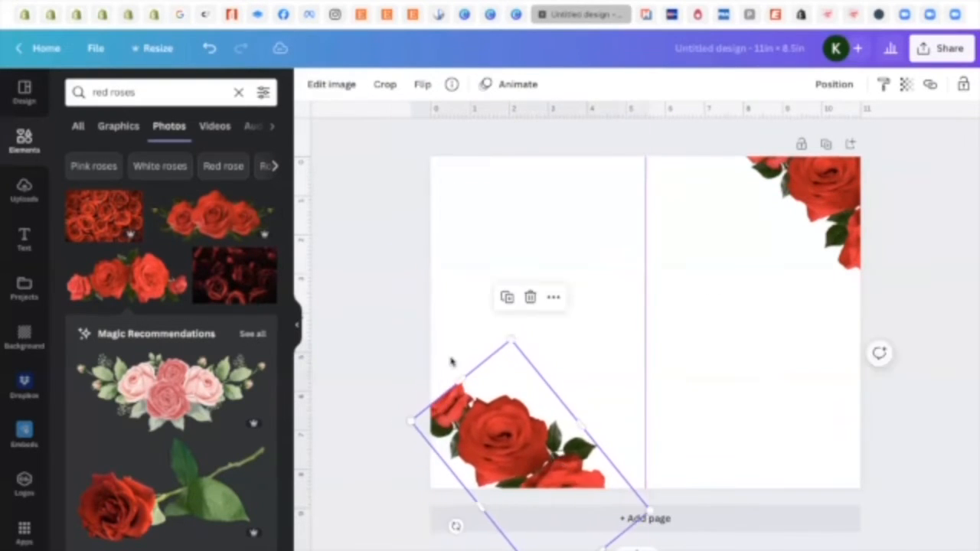
drag(462, 380, 435, 353)
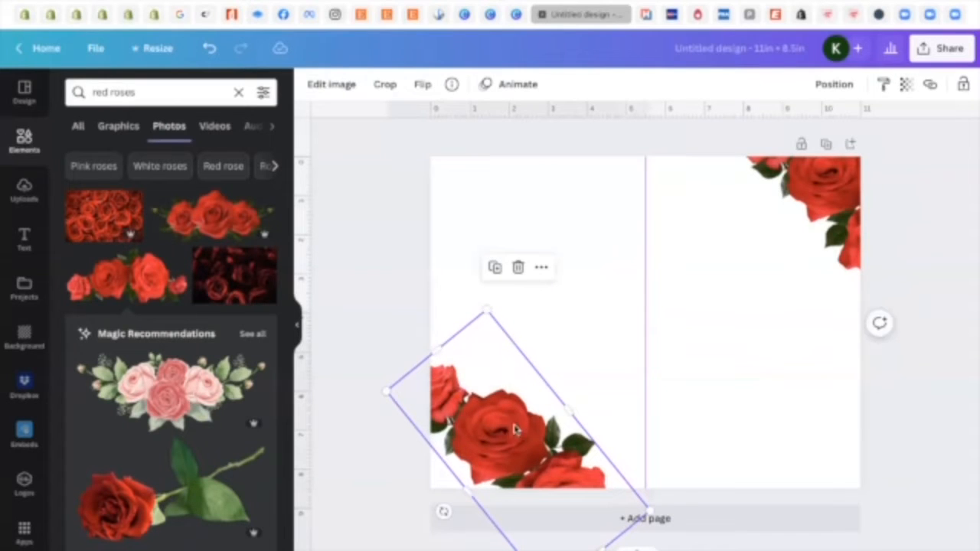
drag(517, 432, 480, 436)
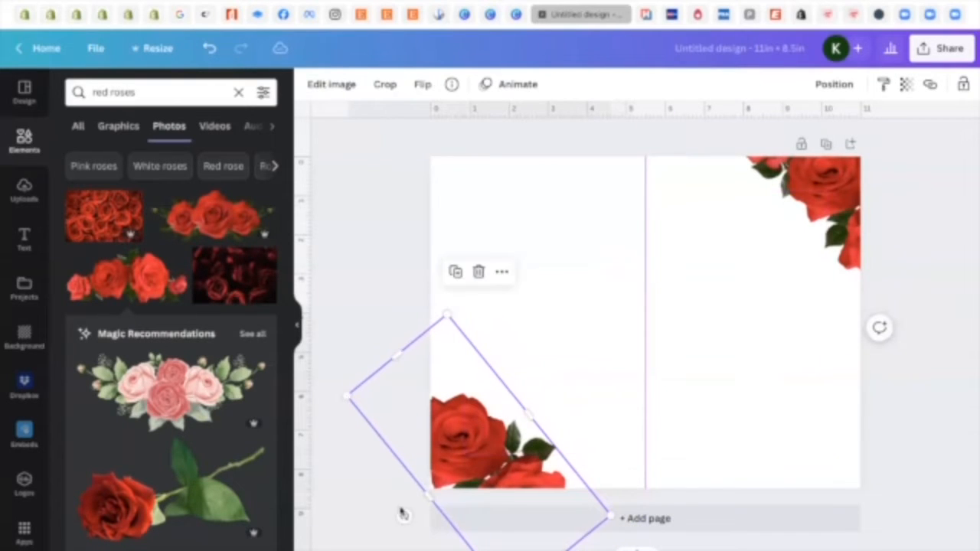
- Rotate the bottom-left roses about 16° clockwise and lower them so one large bloom fills the corner
drag(404, 515, 365, 505)
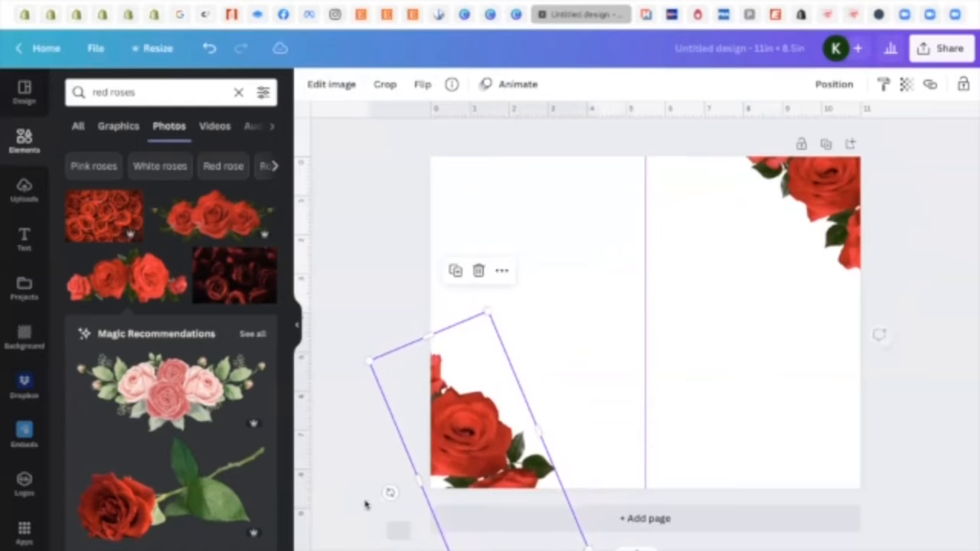
drag(464, 452, 464, 463)
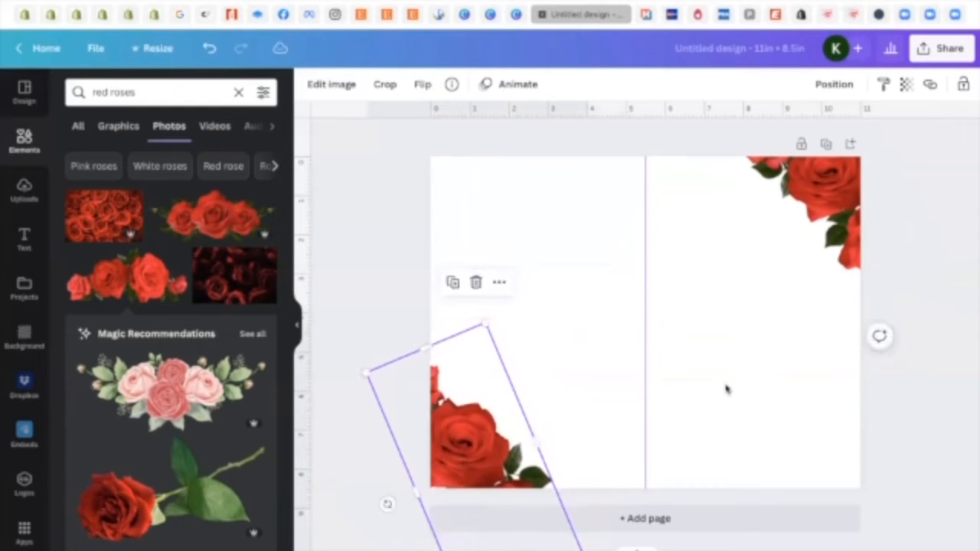
click(915, 389)
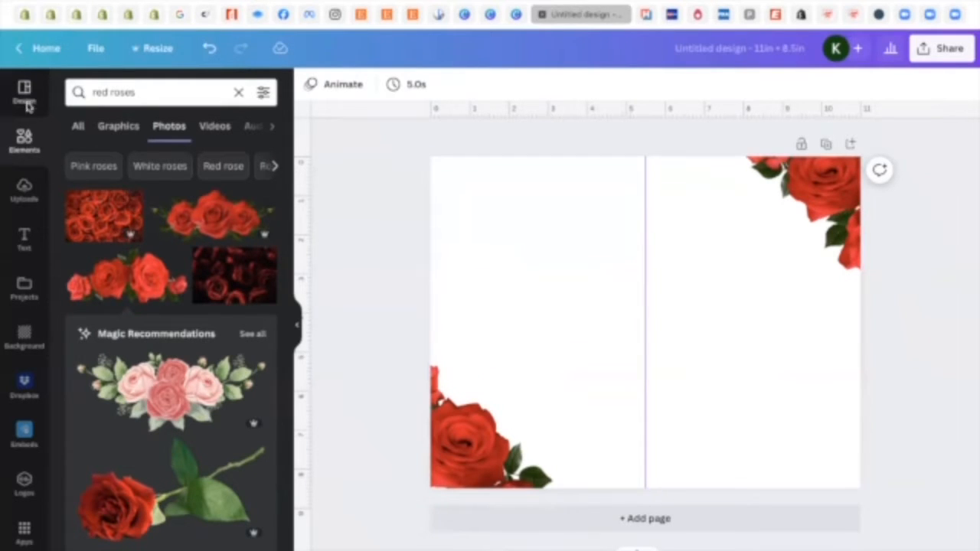
- Add a heading that reads "Celebration of Life"
click(24, 237)
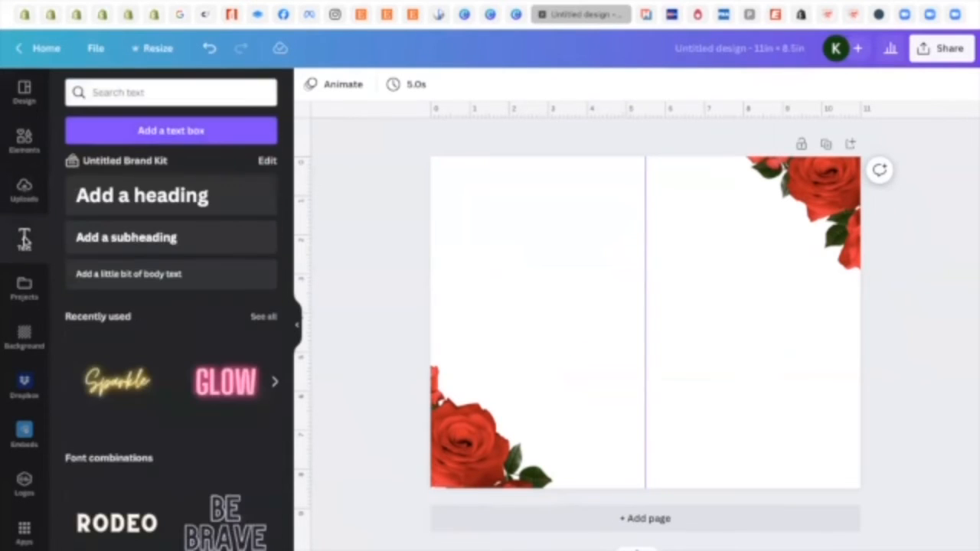
click(150, 197)
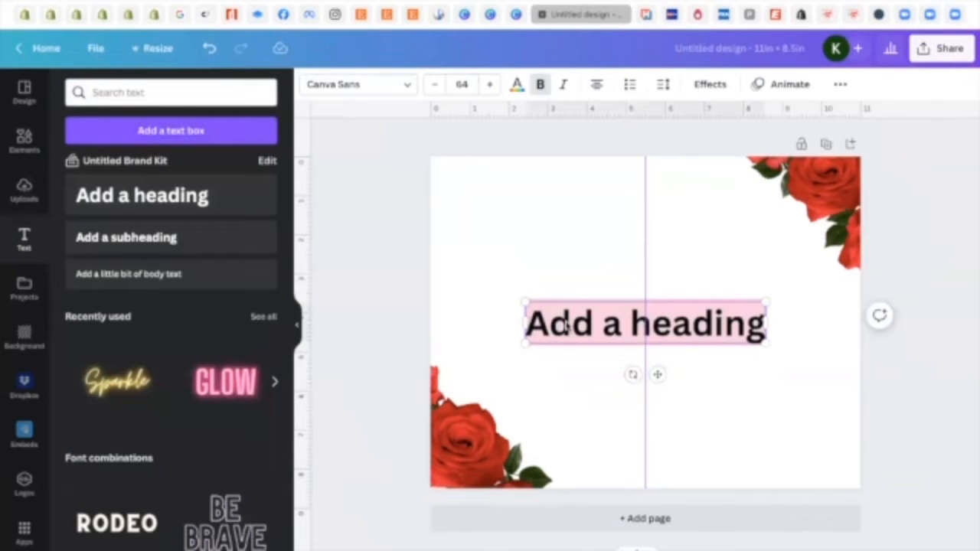
text(Cel)
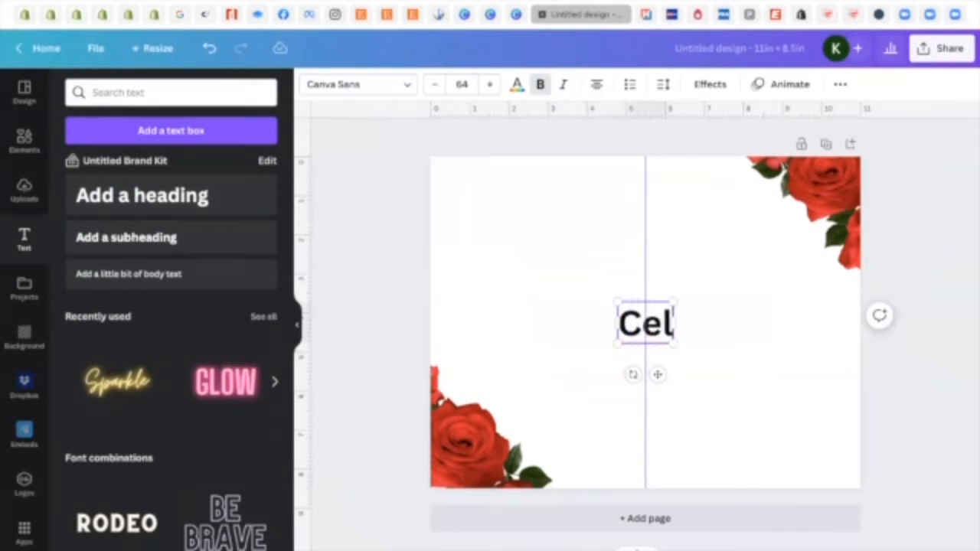
text(ebr)
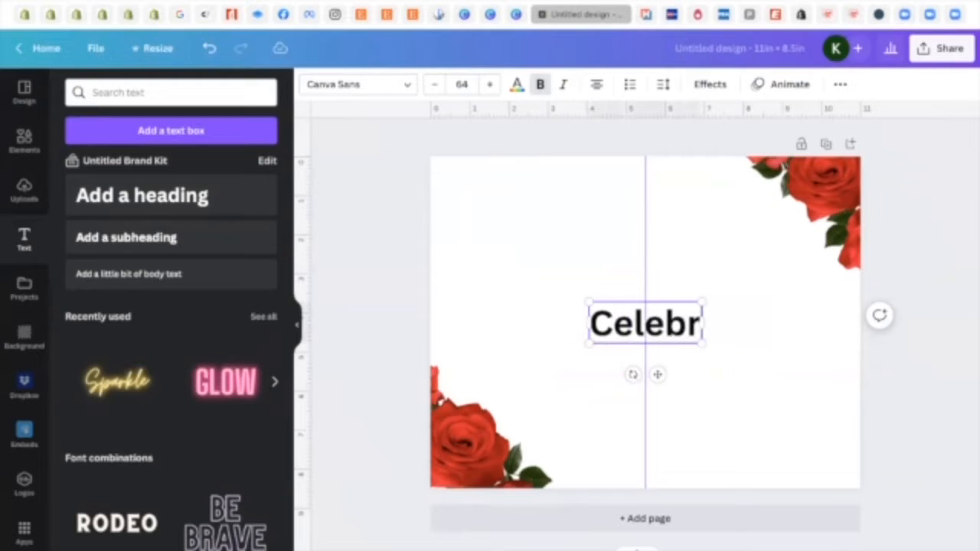
text(ation)
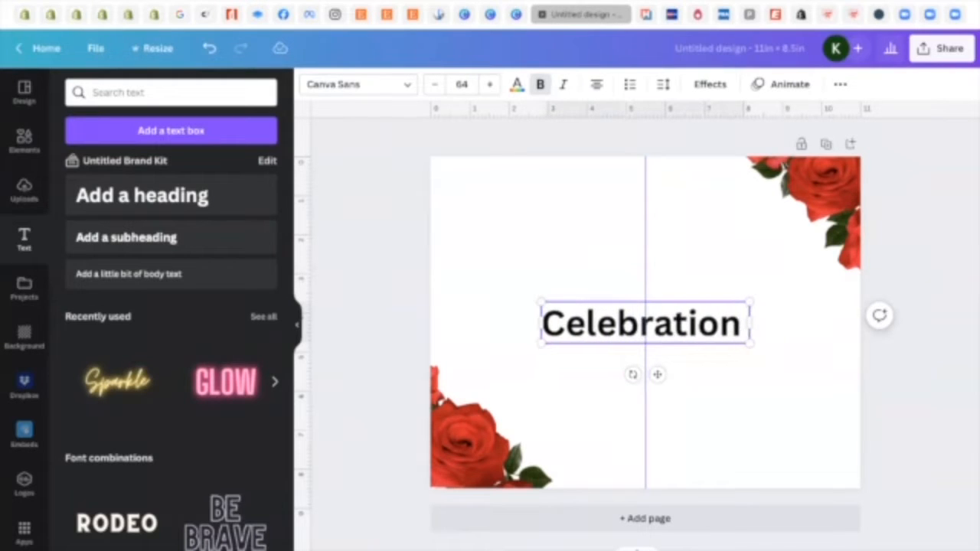
text( of Life)
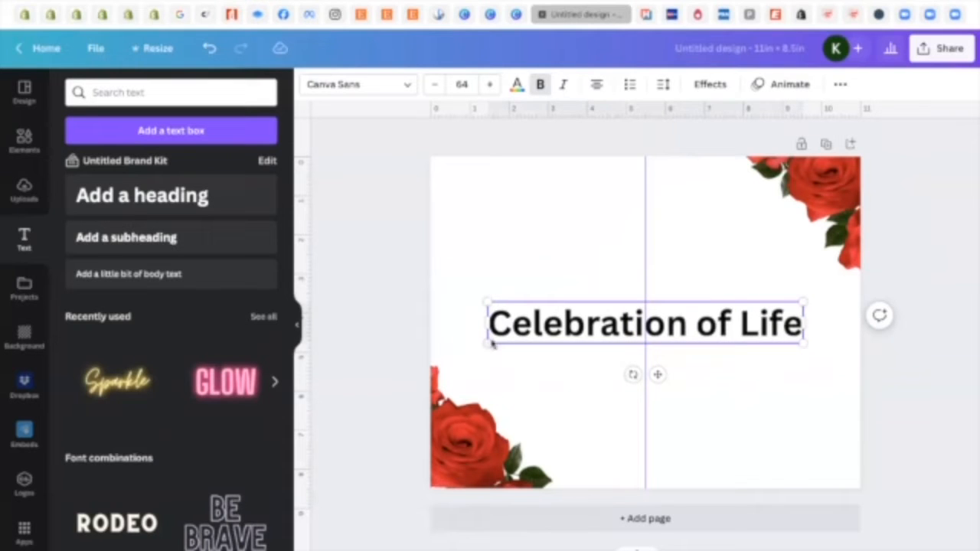
- Shrink the heading to about size 29.3 and place it in the right panel beside the top-right roses
drag(487, 342, 658, 321)
drag(746, 353, 760, 273)
click(885, 327)
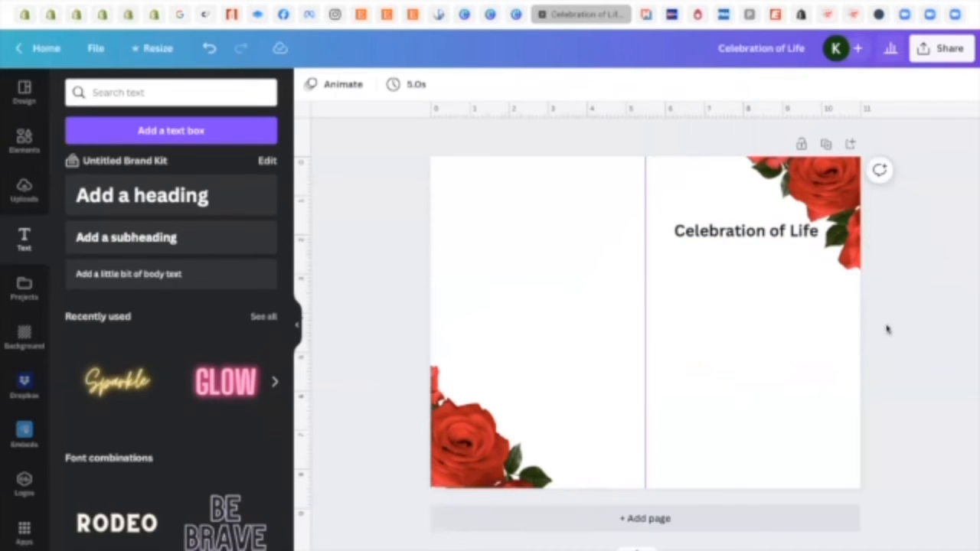
- Set the "Celebration of Life" heading's font to Alex Brush
click(762, 239)
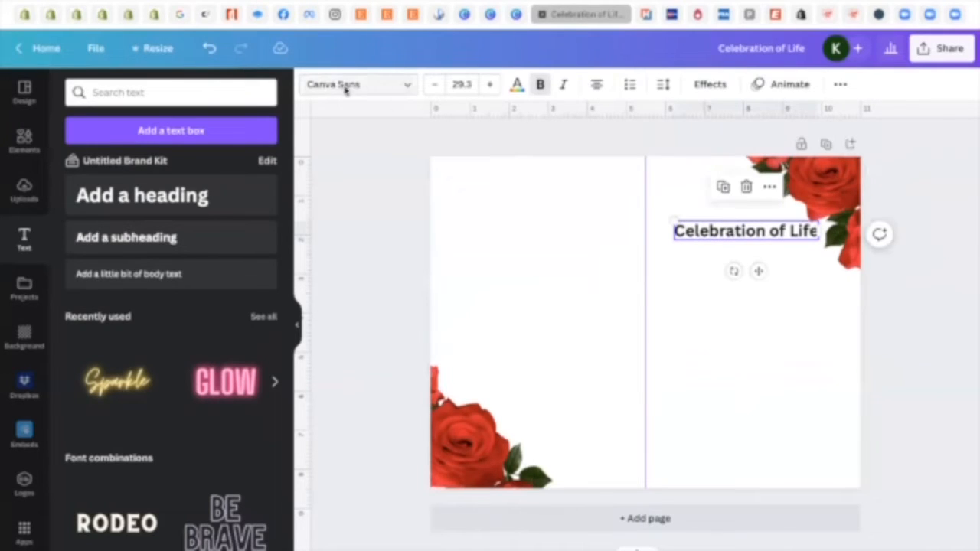
click(410, 86)
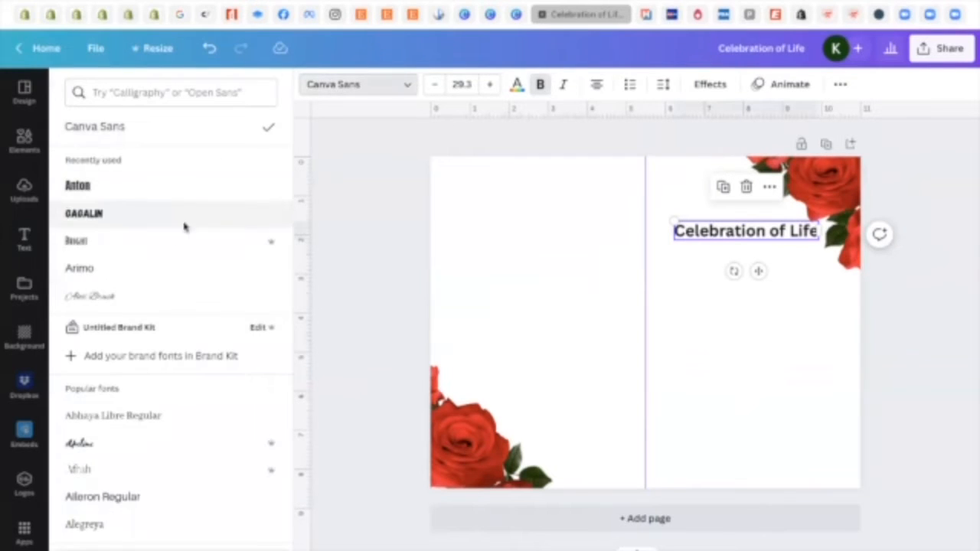
click(121, 300)
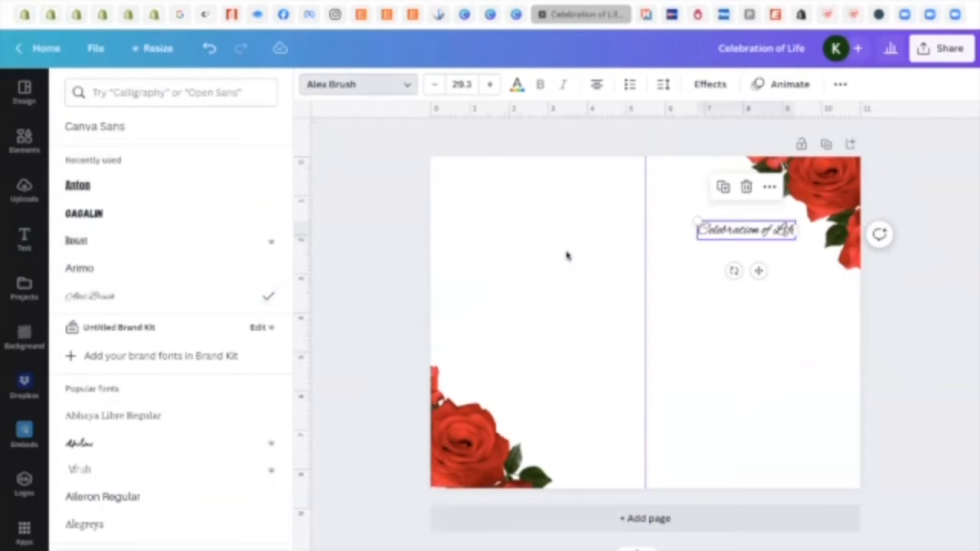
click(817, 341)
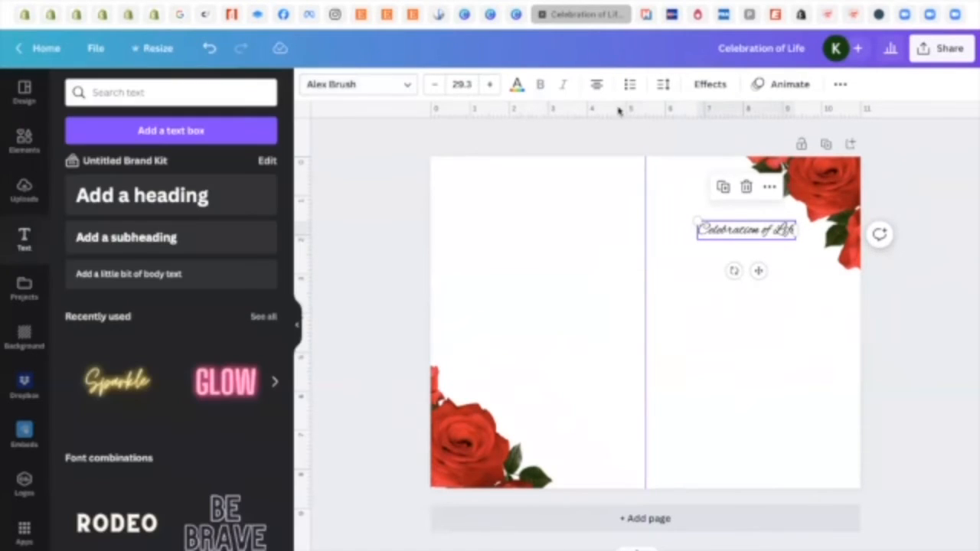
- Look through the available fonts for other styles that could suit the heading
click(403, 84)
scroll(230, 375, down, 5)
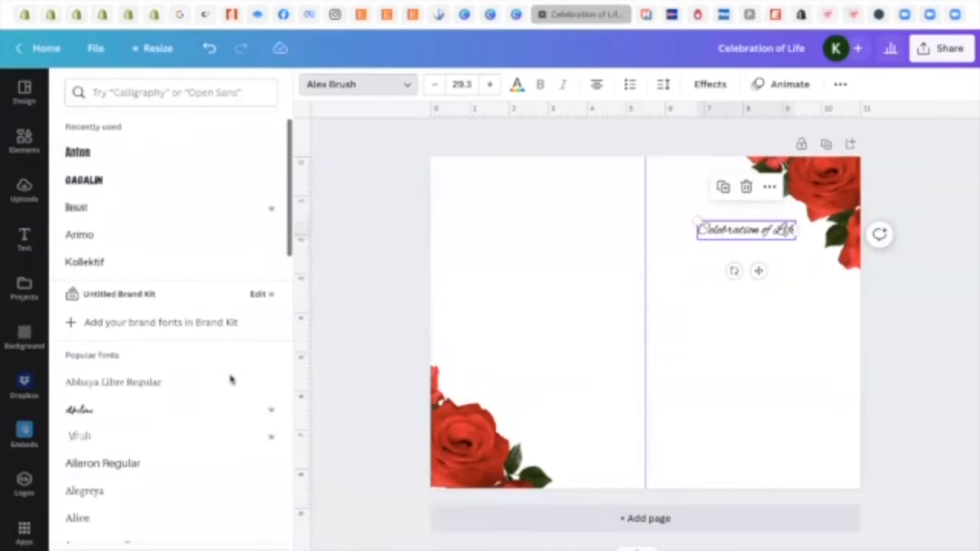
scroll(230, 379, down, 5)
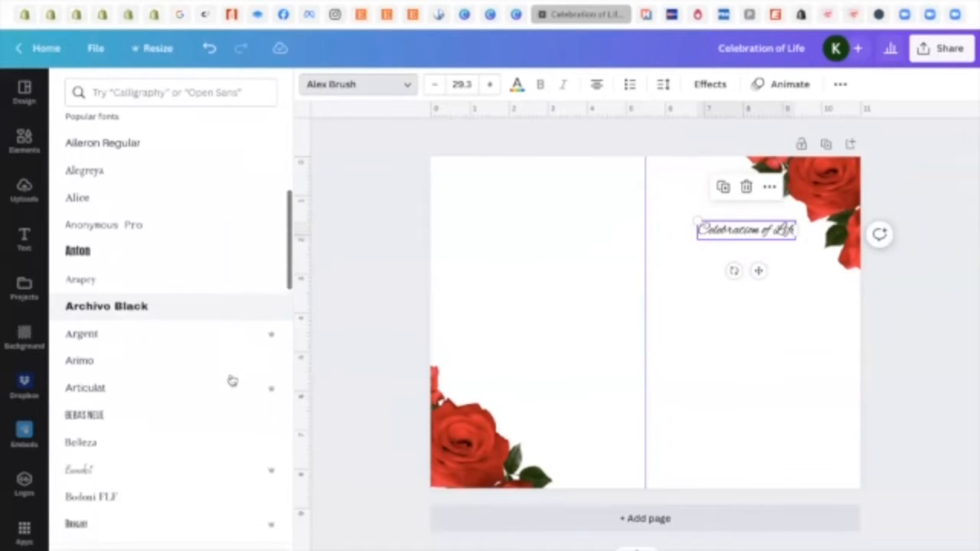
scroll(230, 380, down, 8)
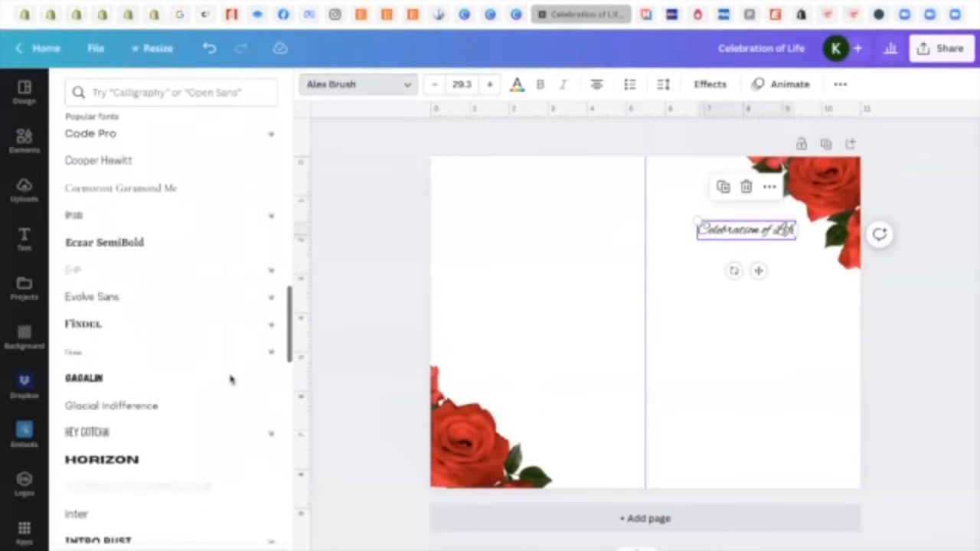
scroll(230, 380, down, 3)
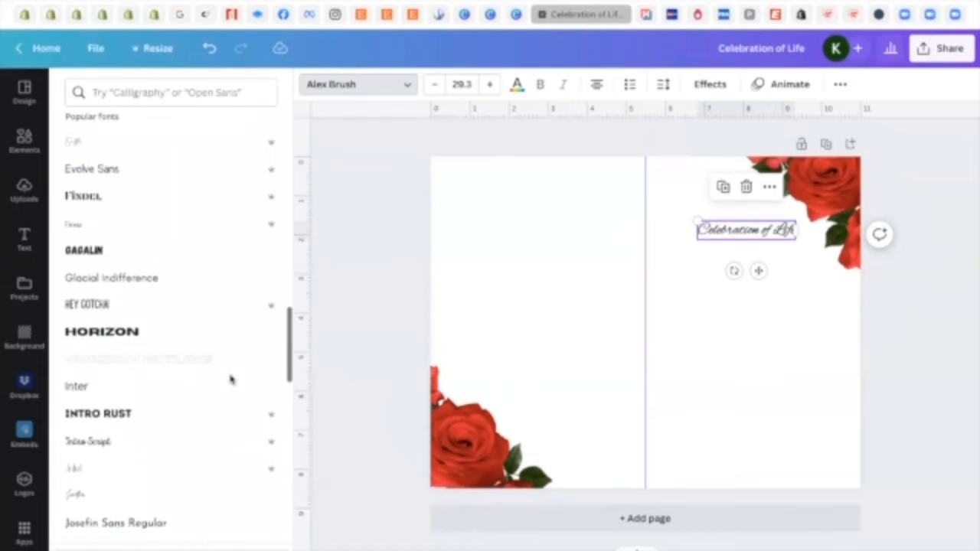
scroll(230, 380, down, 3)
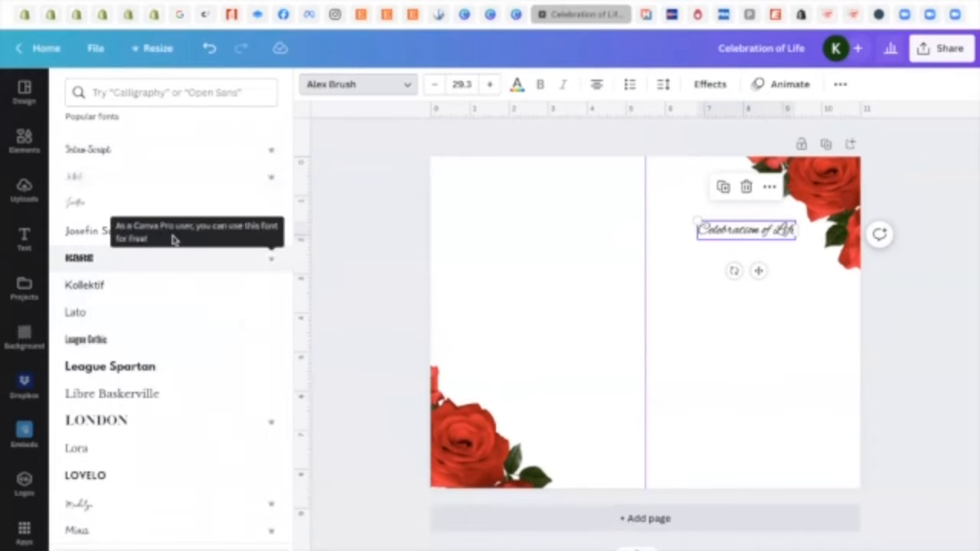
scroll(175, 329, up, 10)
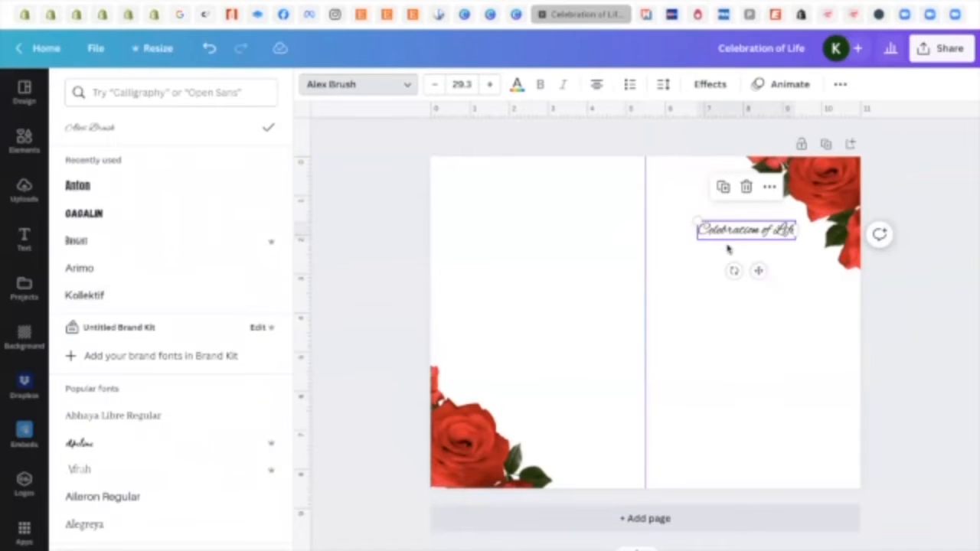
- Enlarge the "Celebration of Life" heading to size 34.2, widen its text box, and nudge it slightly higher beside the top-right roses
drag(697, 223, 681, 219)
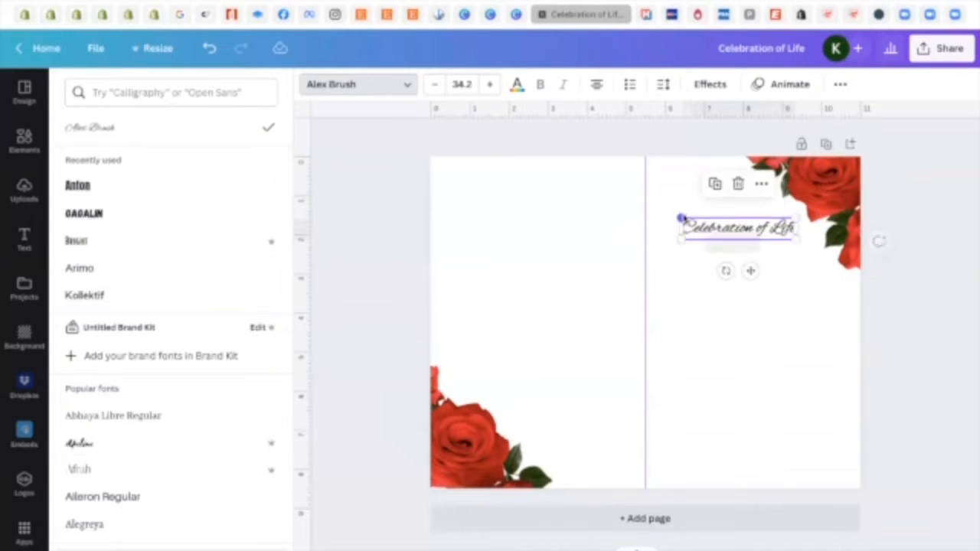
drag(796, 228, 803, 229)
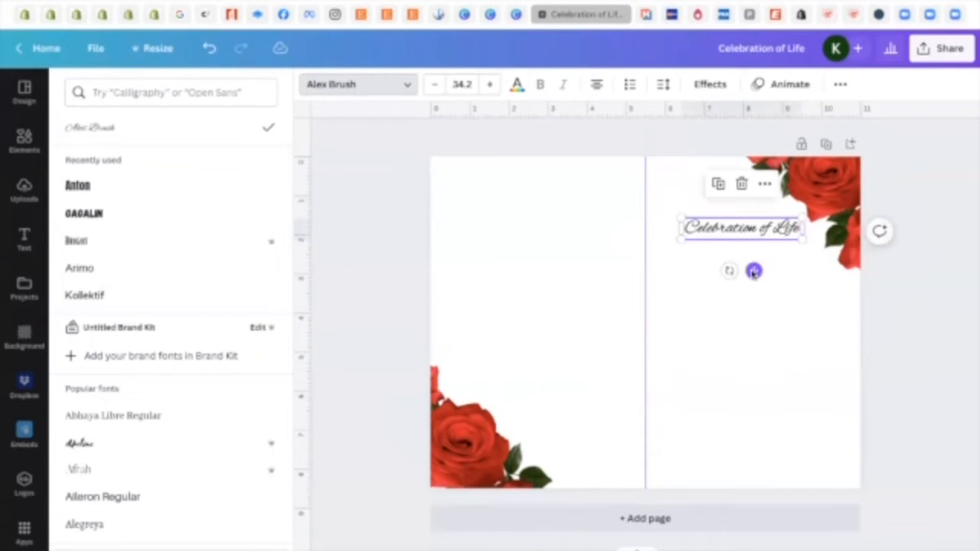
drag(753, 271, 755, 268)
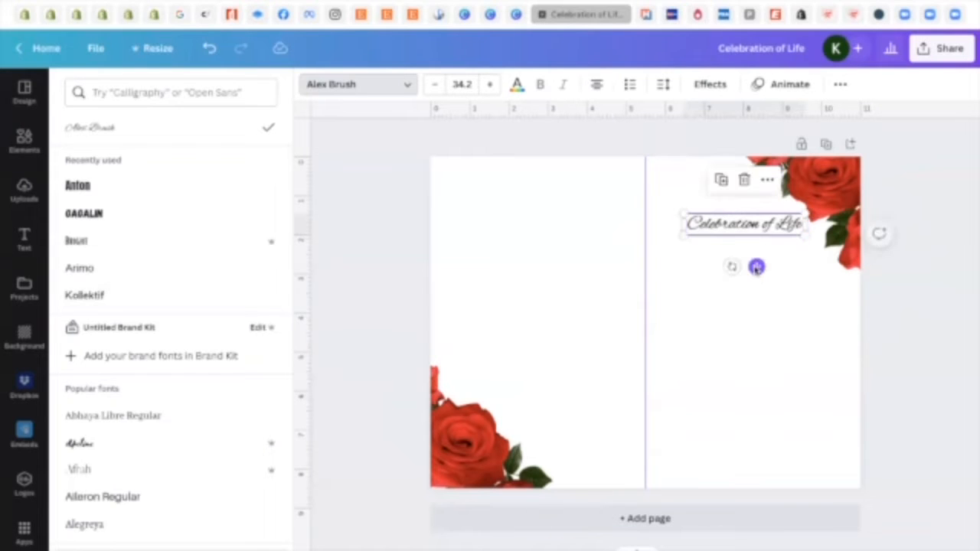
click(941, 308)
click(941, 308)
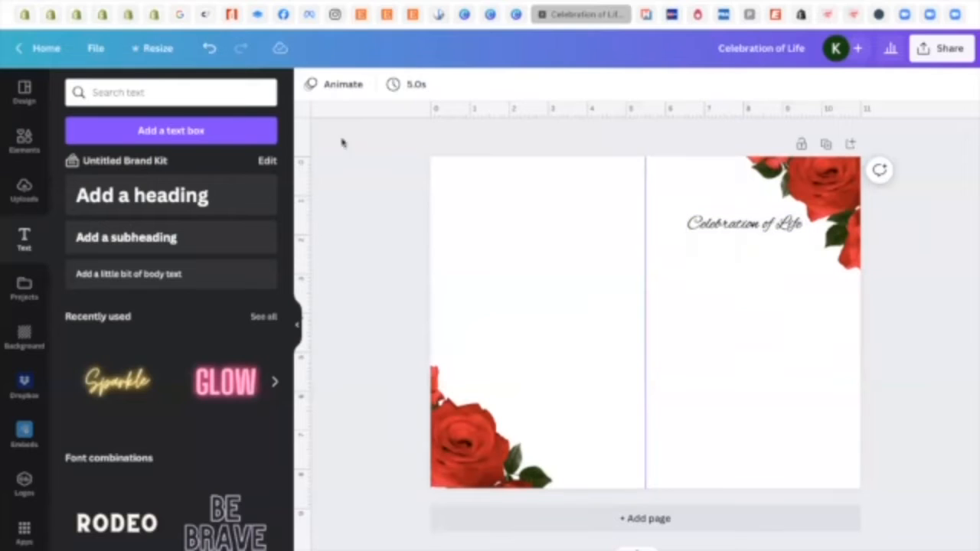
- Clear the red roses search and list all available photo frames among the elements
click(24, 140)
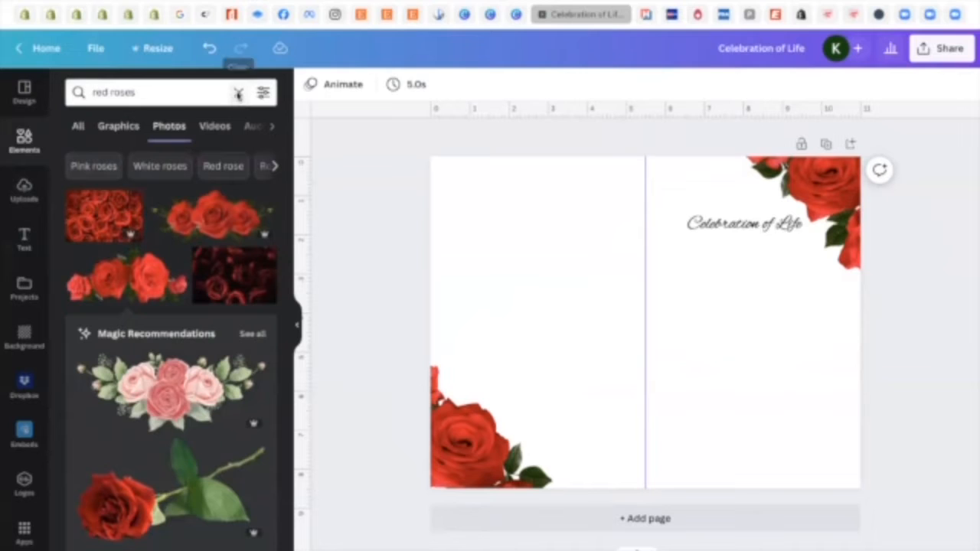
click(238, 93)
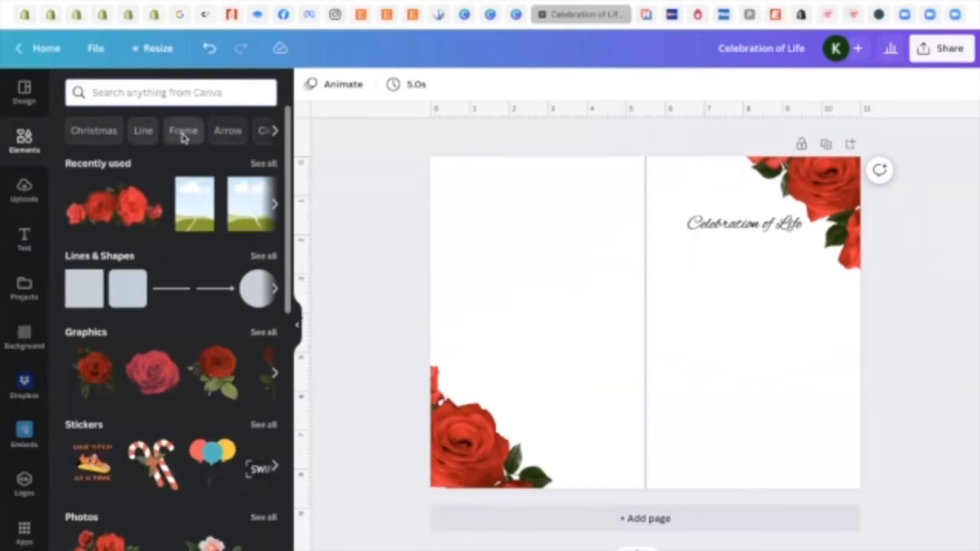
click(183, 130)
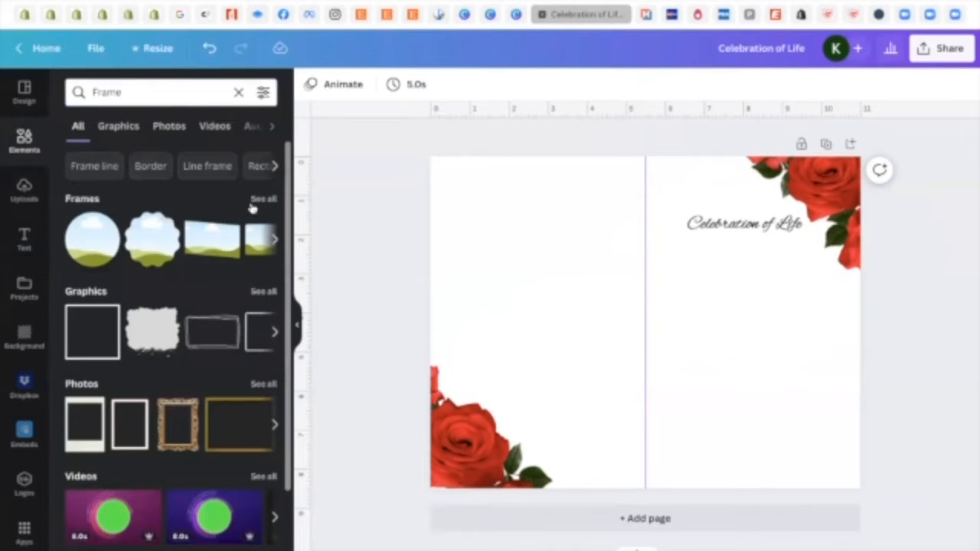
click(262, 200)
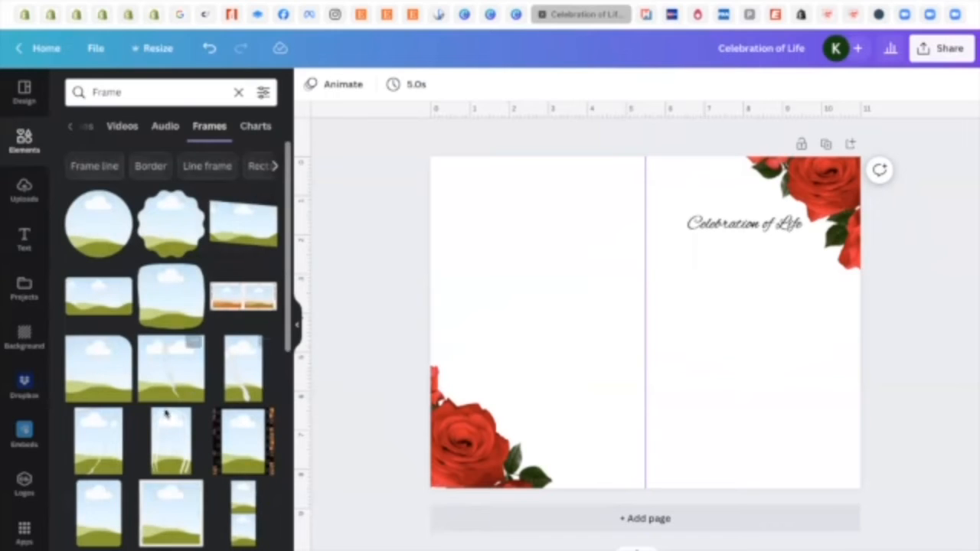
- Insert the rectangular frame with torn top and bottom edges, shrink it, and place it beneath the heading in the right panel
scroll(167, 475, down, 1)
scroll(166, 474, down, 5)
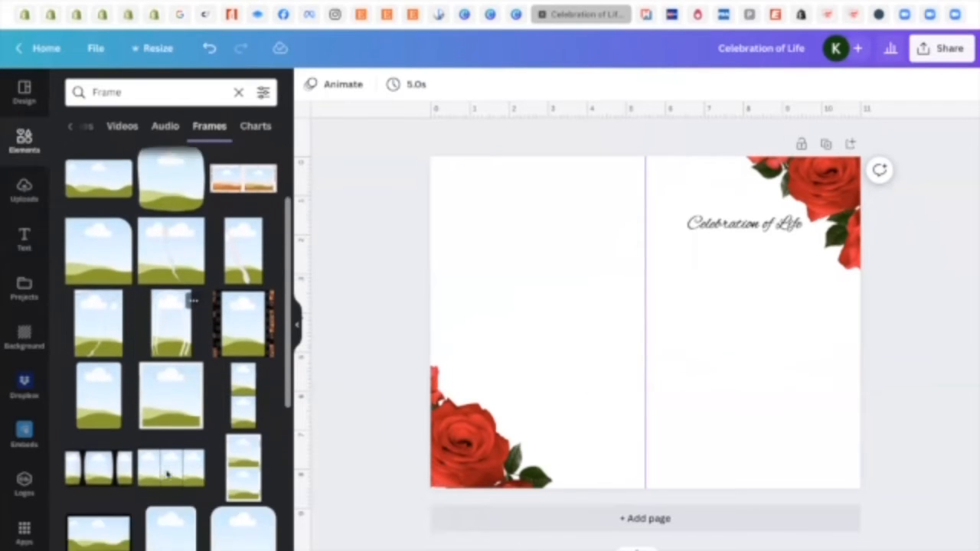
scroll(167, 474, down, 2)
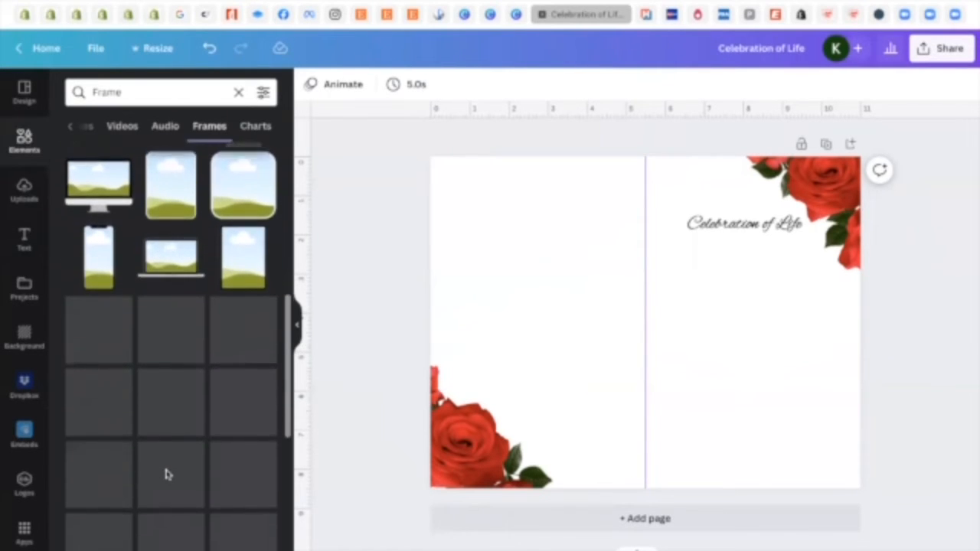
scroll(167, 475, down, 2)
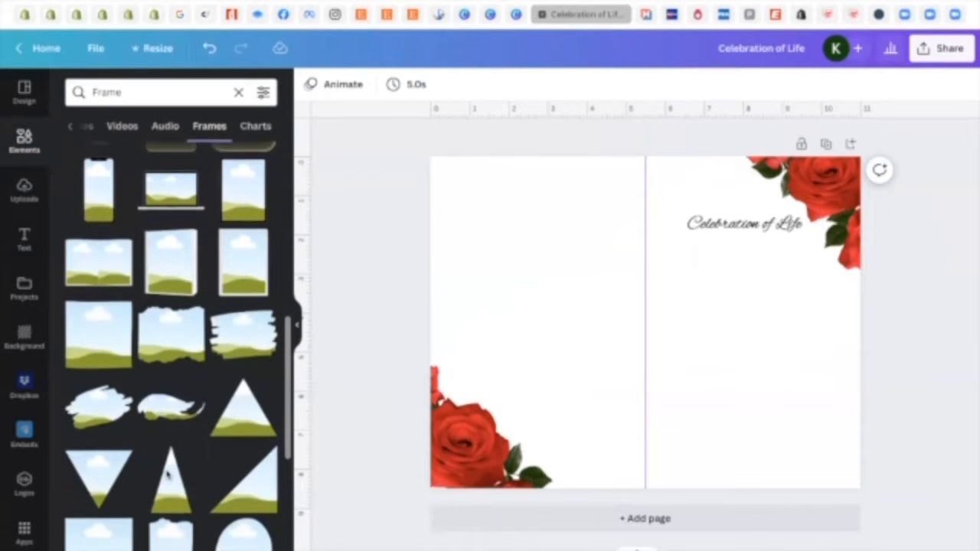
click(173, 313)
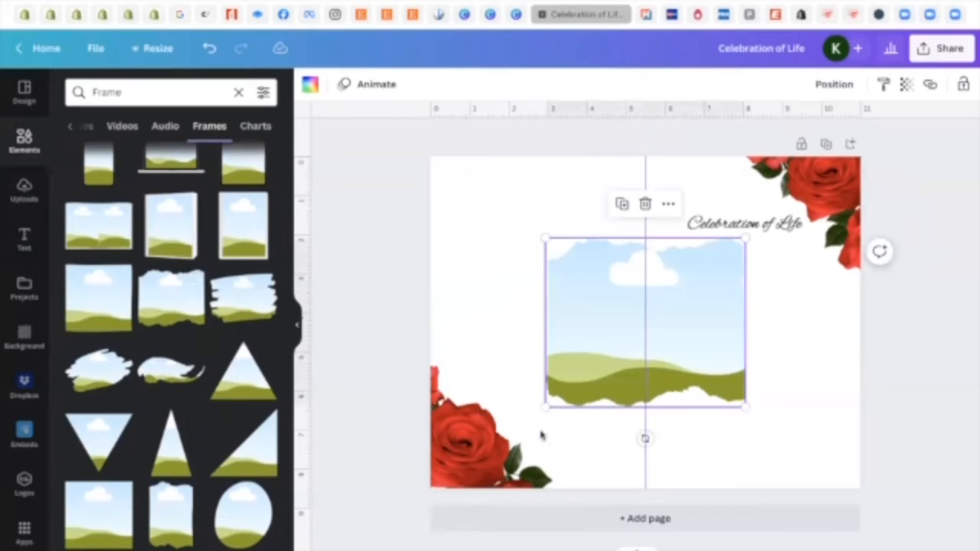
drag(546, 411, 663, 363)
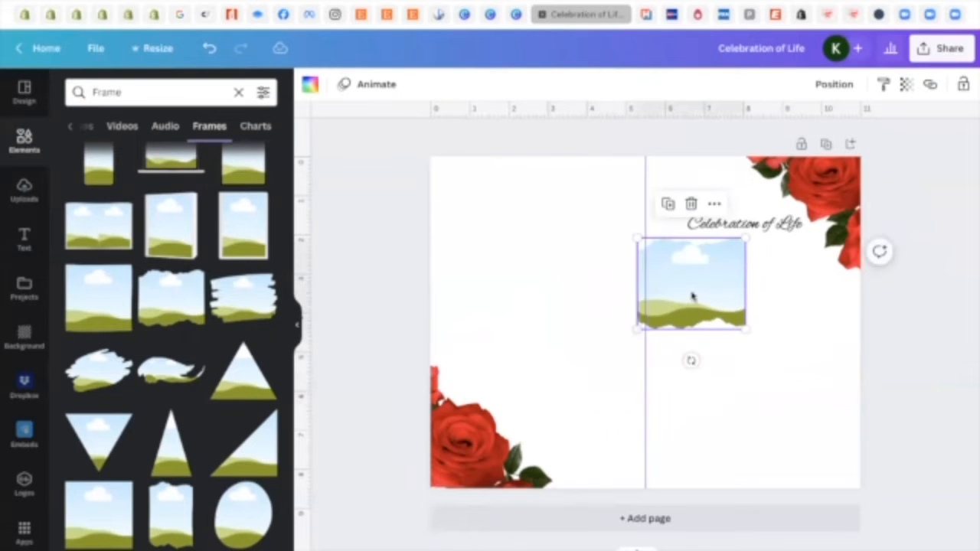
drag(691, 302, 748, 308)
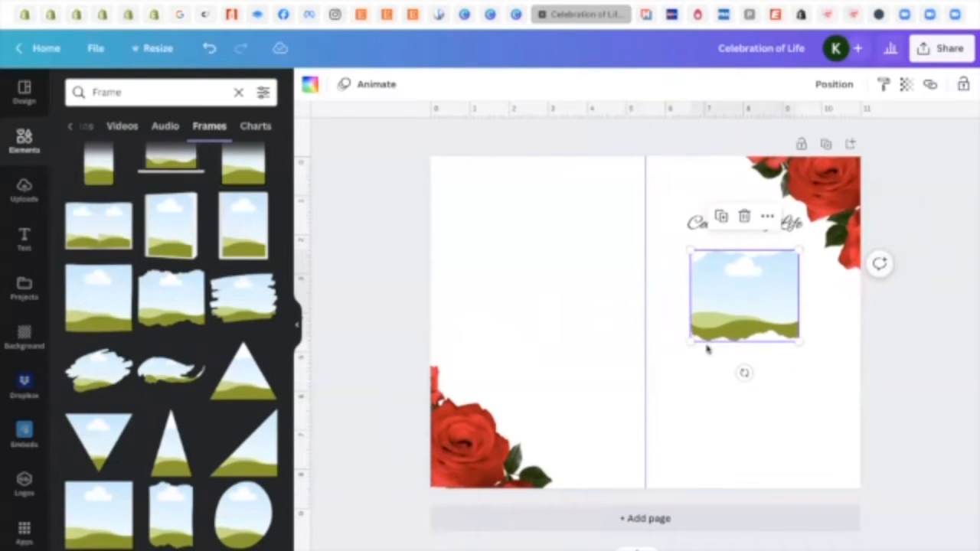
drag(690, 346, 696, 338)
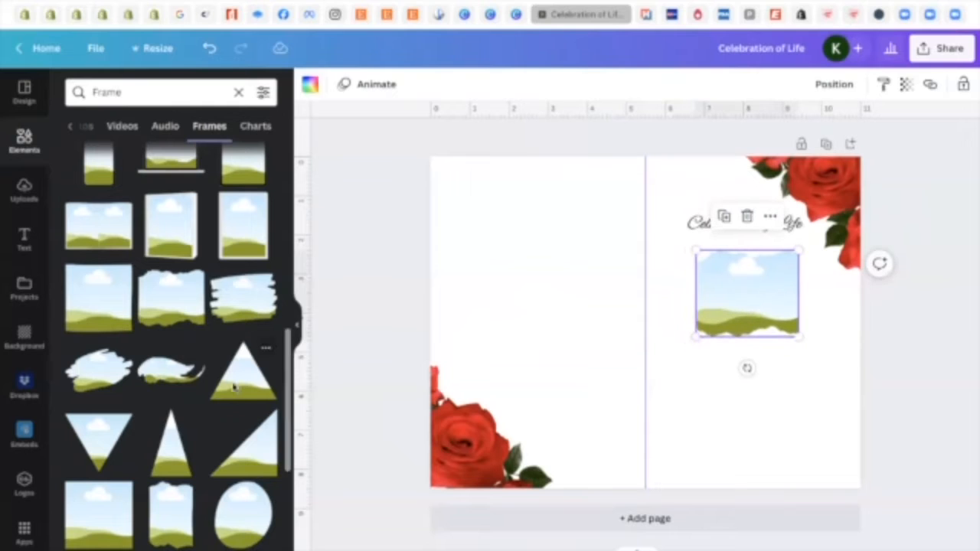
- Insert the square frame with a diagonal tear through it and delete the torn-edge frame under the heading
scroll(233, 387, up, 1)
scroll(234, 386, up, 10)
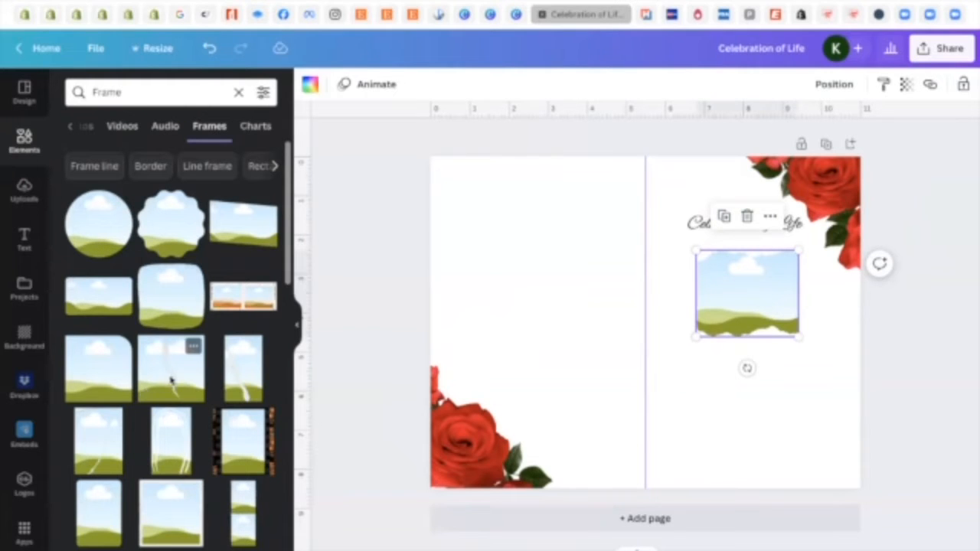
click(170, 380)
click(778, 311)
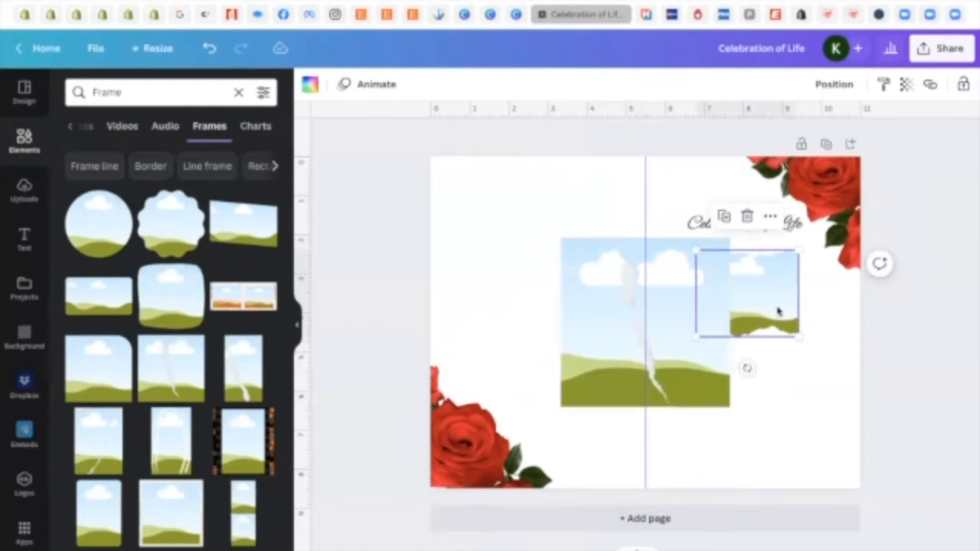
- Shrink the square torn frame to about 2.2 in wide and center it directly beneath the "Celebration of Life" heading
click(571, 404)
drag(561, 407, 687, 353)
drag(682, 294, 744, 289)
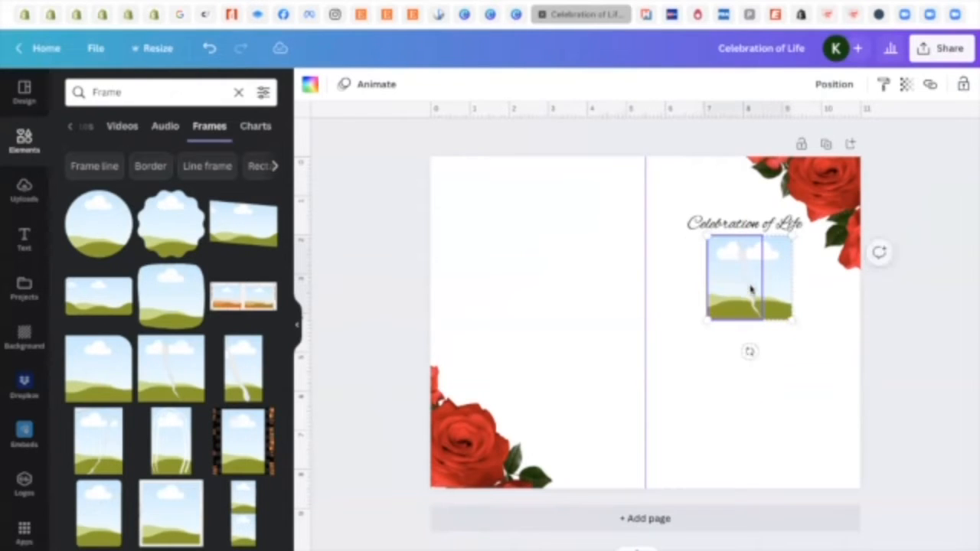
click(906, 357)
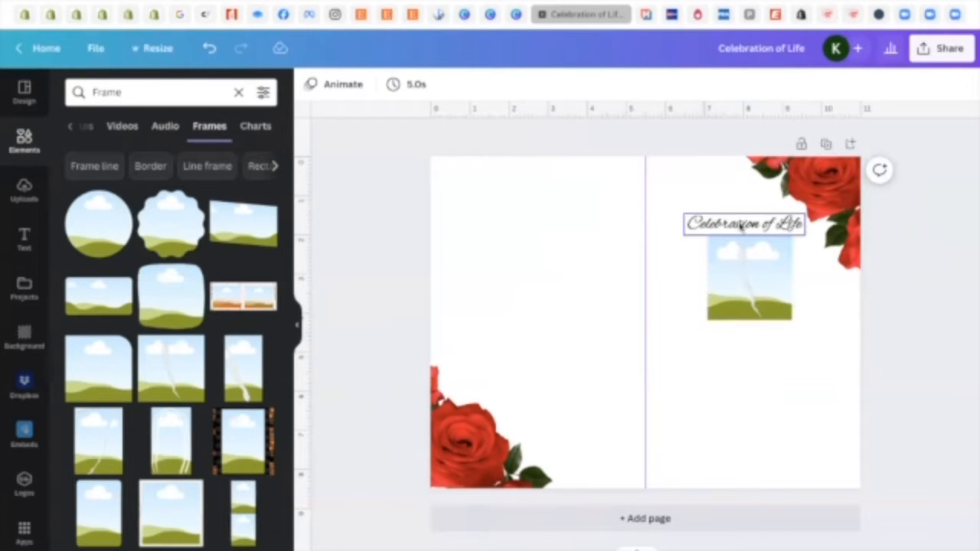
click(748, 283)
click(946, 347)
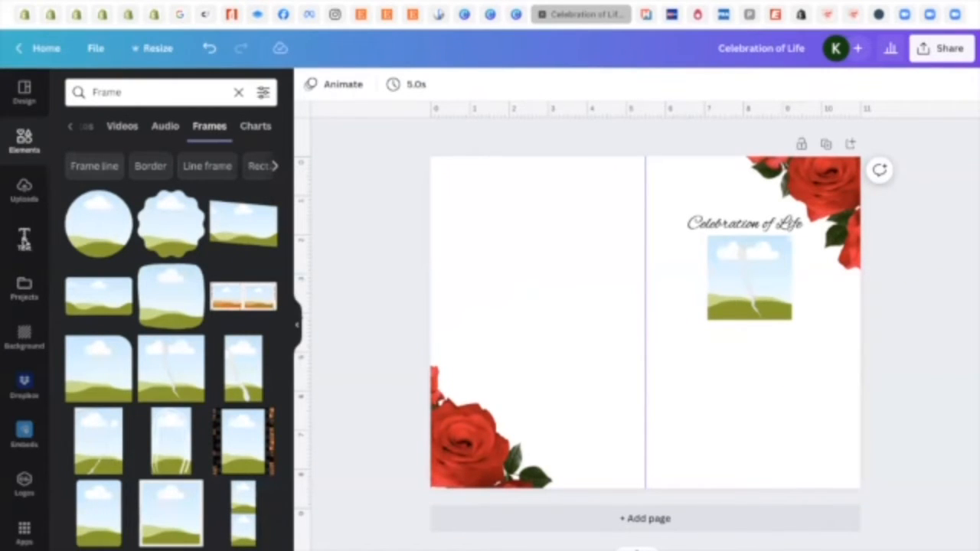
- Add a subheading with the honoree's full name and place it centered beneath the photo frame
click(24, 236)
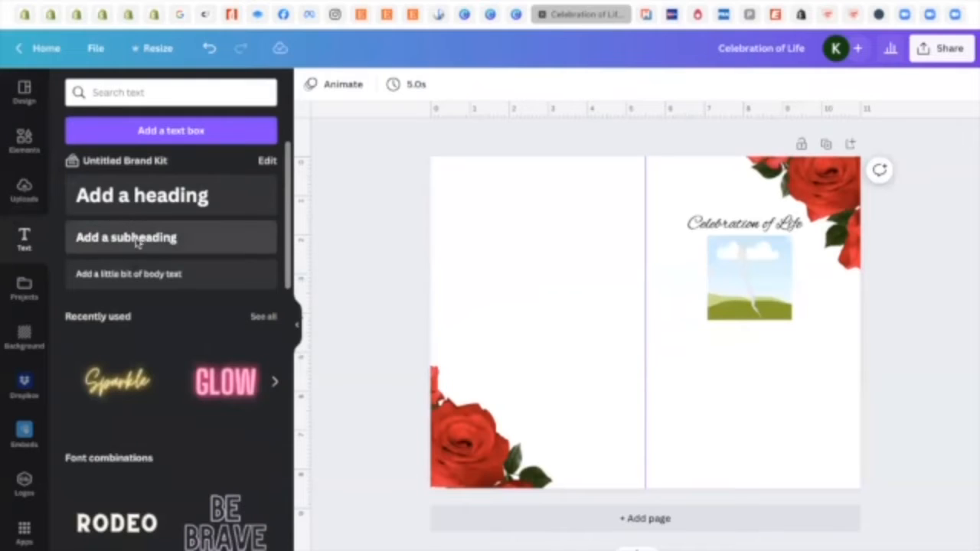
click(136, 239)
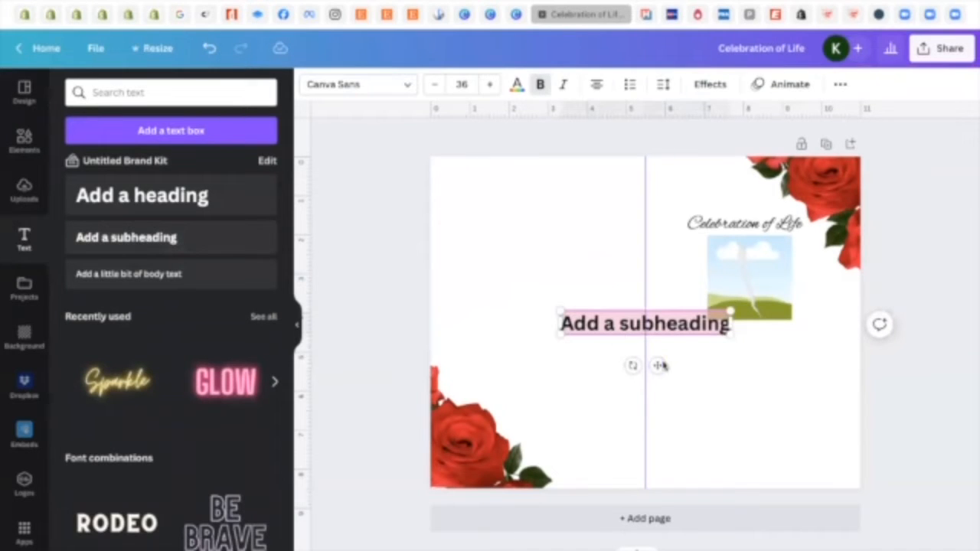
drag(659, 365, 765, 386)
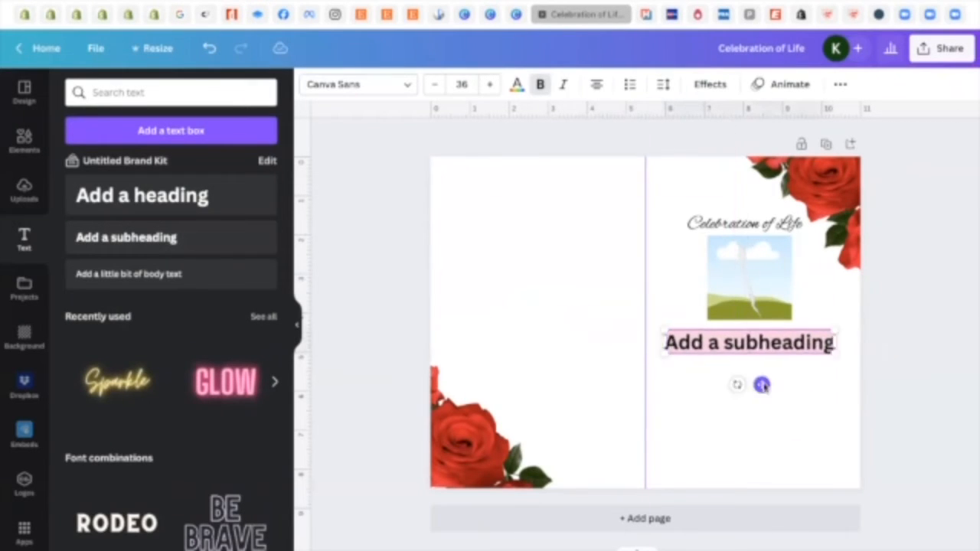
text(J)
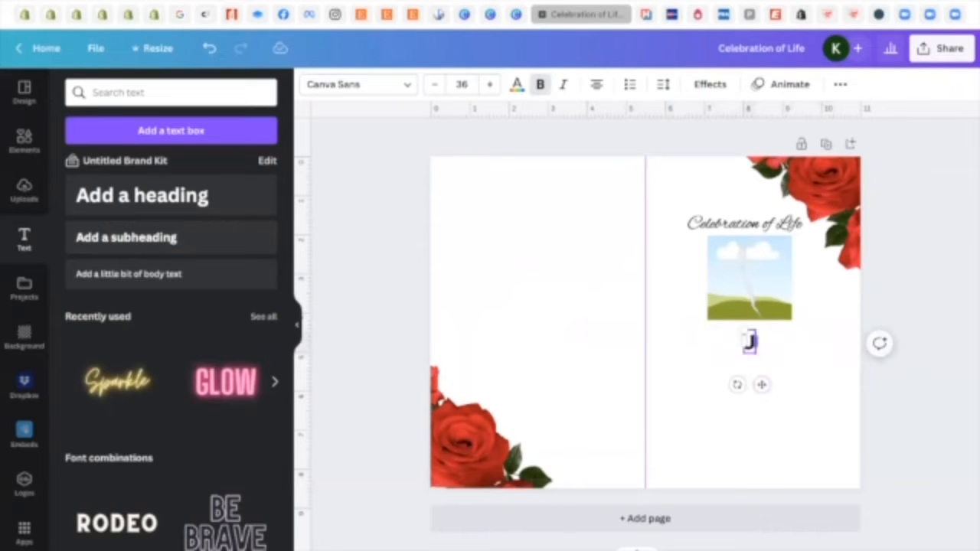
text(ane Doe)
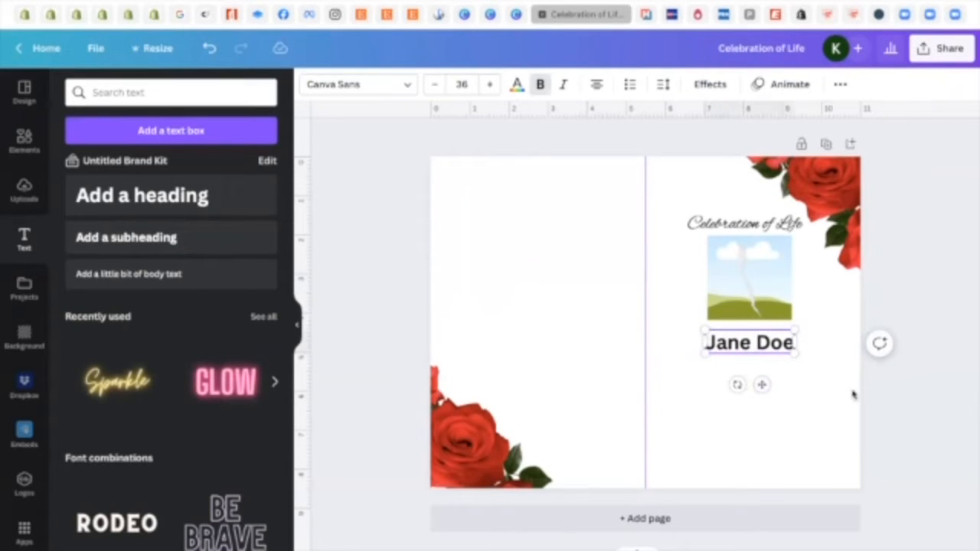
click(890, 424)
click(761, 349)
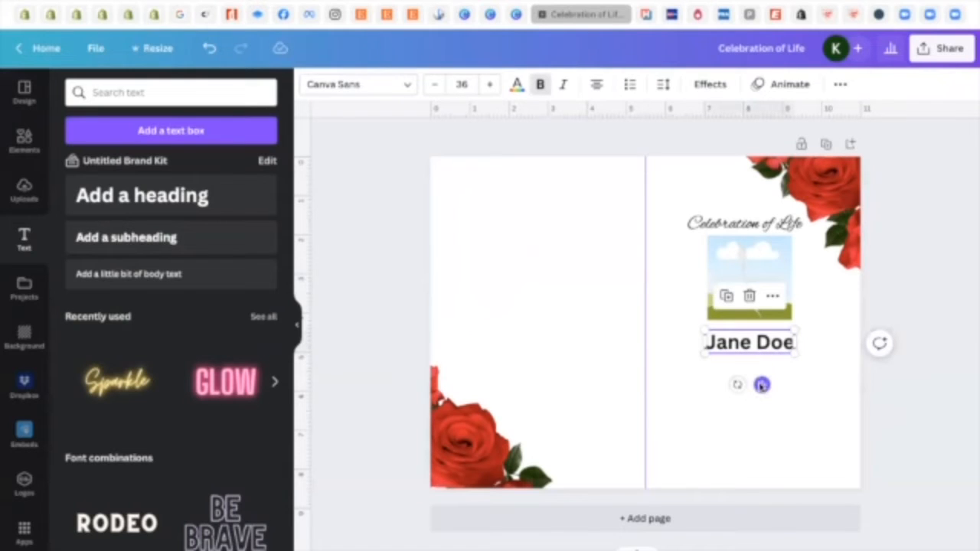
drag(762, 384, 764, 381)
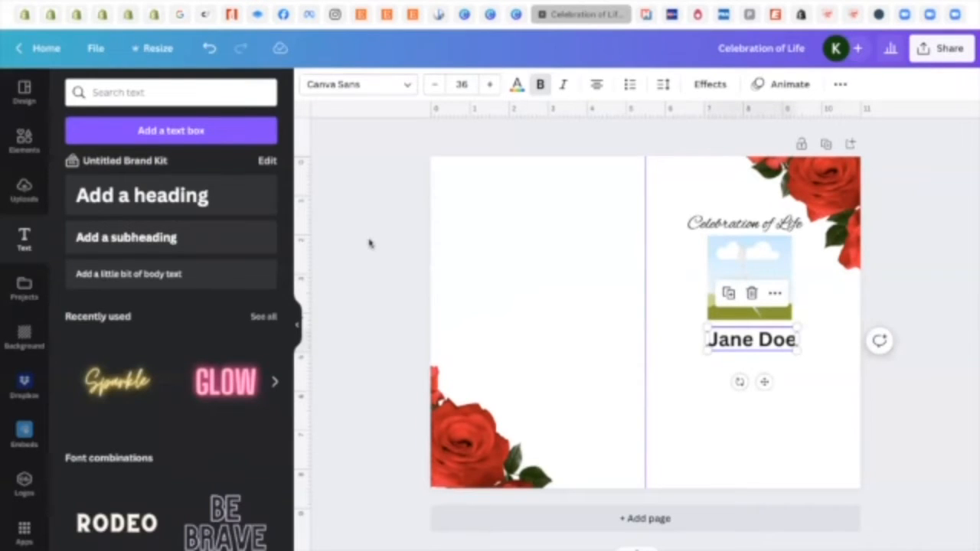
- Set the honoree's name to the Anton font and move it close beneath the photo frame, centered
click(392, 89)
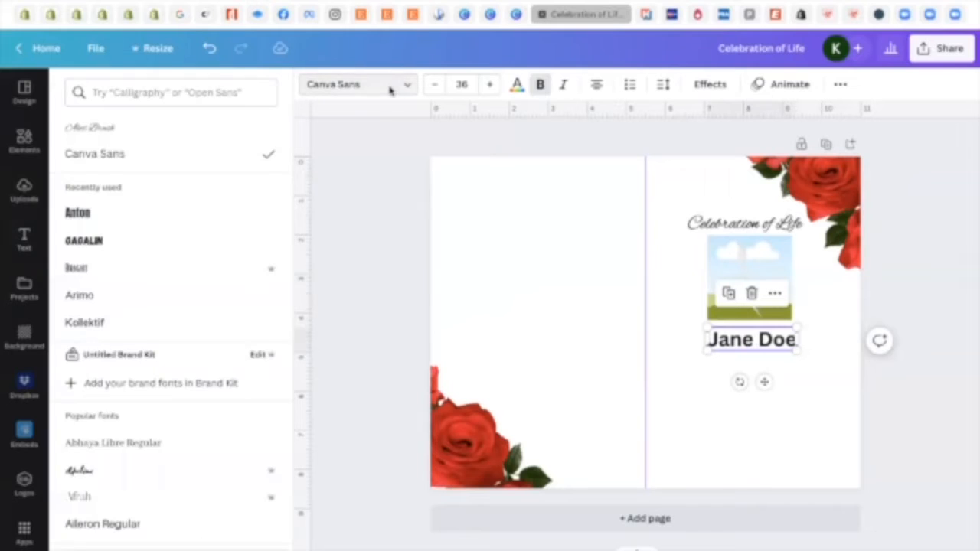
click(105, 217)
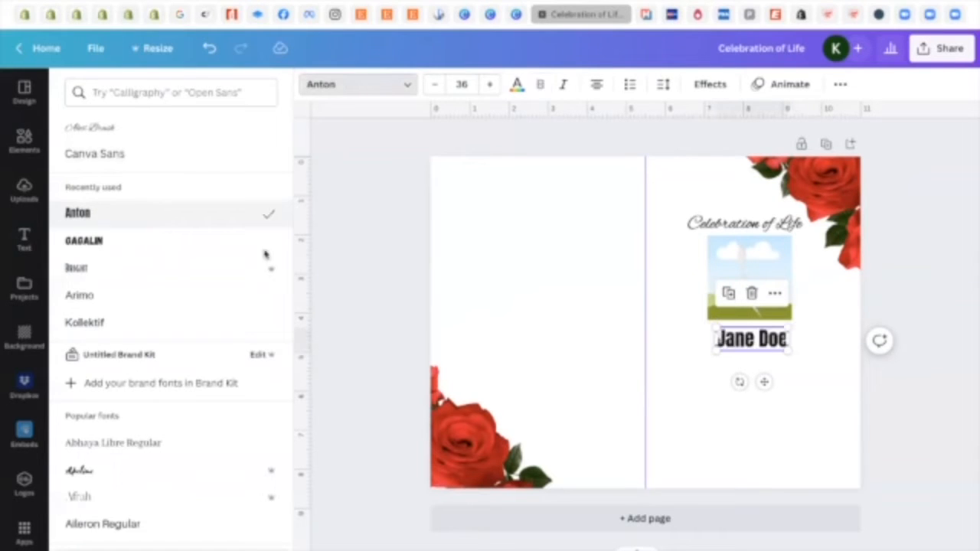
click(387, 241)
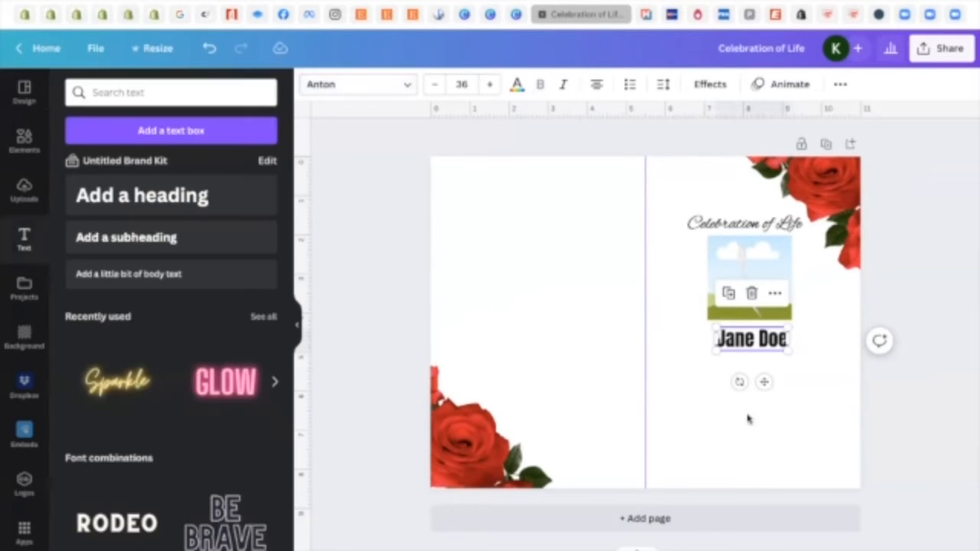
click(752, 366)
click(753, 340)
drag(764, 381, 761, 377)
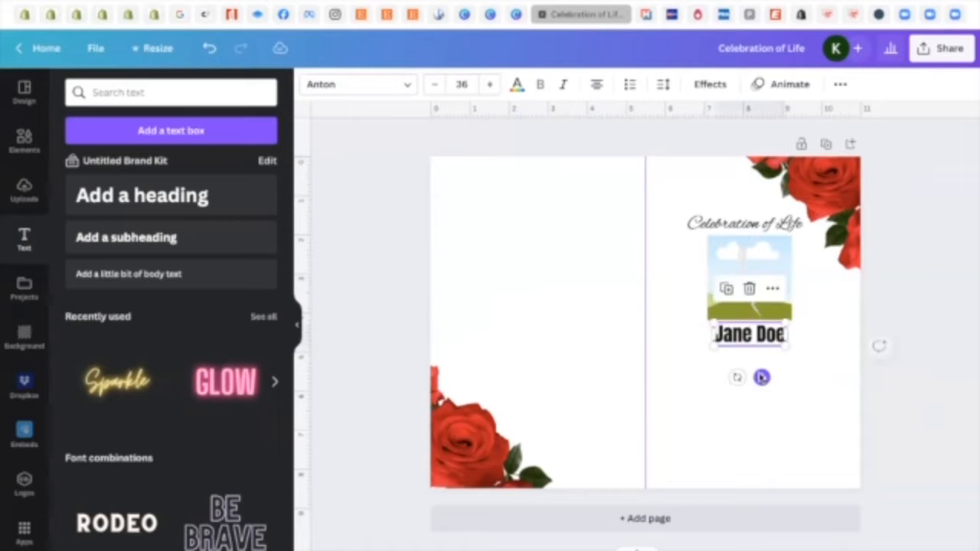
click(921, 414)
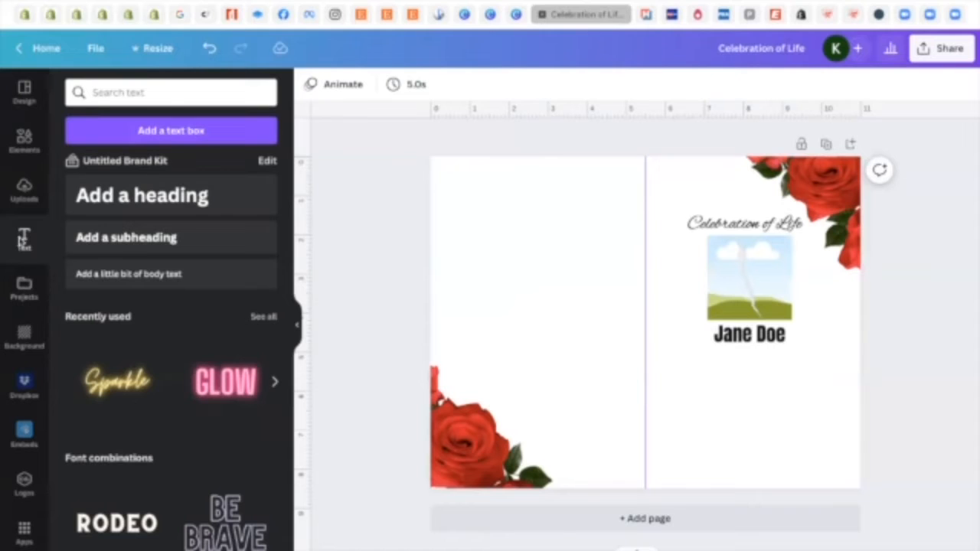
- Add a subheading reading "Surise" and place it below the honoree's name, offset toward the fold line
click(153, 238)
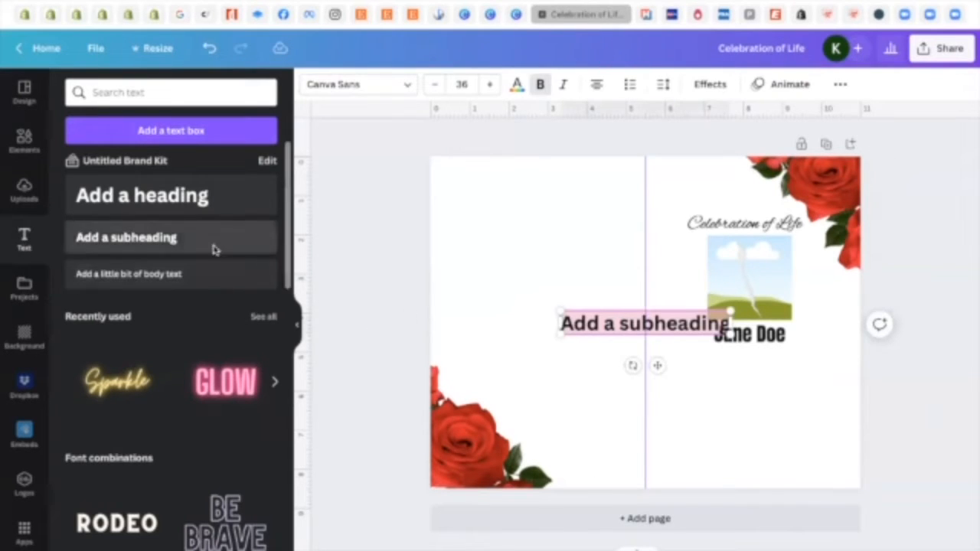
drag(657, 365, 731, 433)
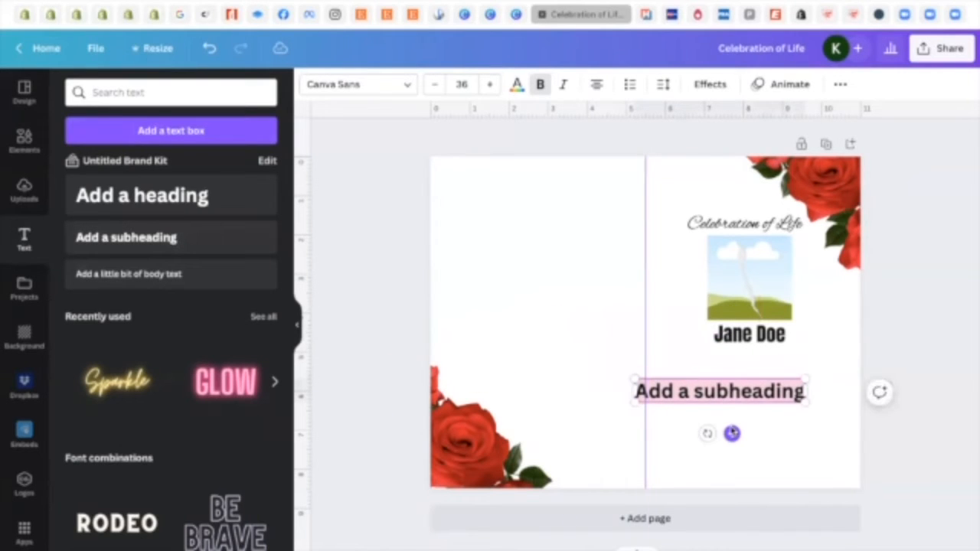
text(Surise)
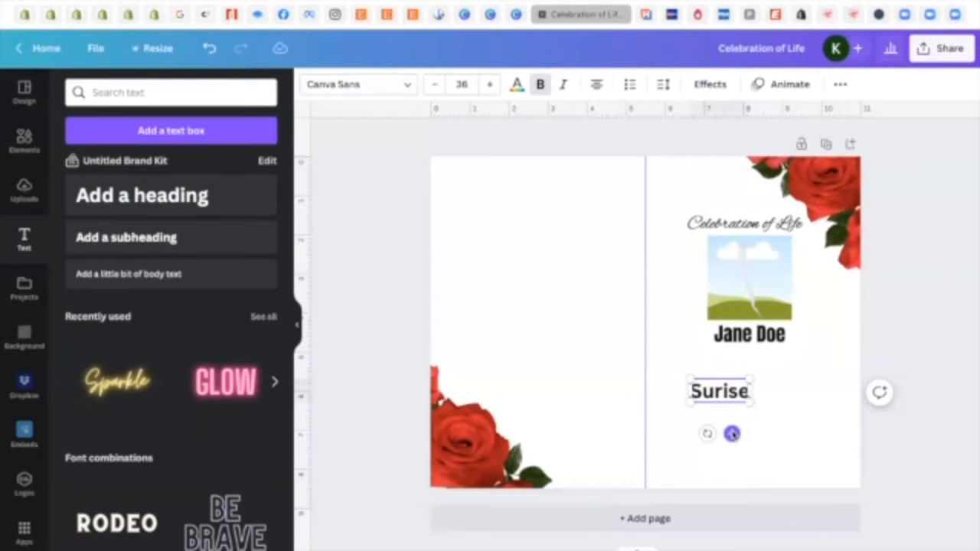
drag(732, 433, 710, 415)
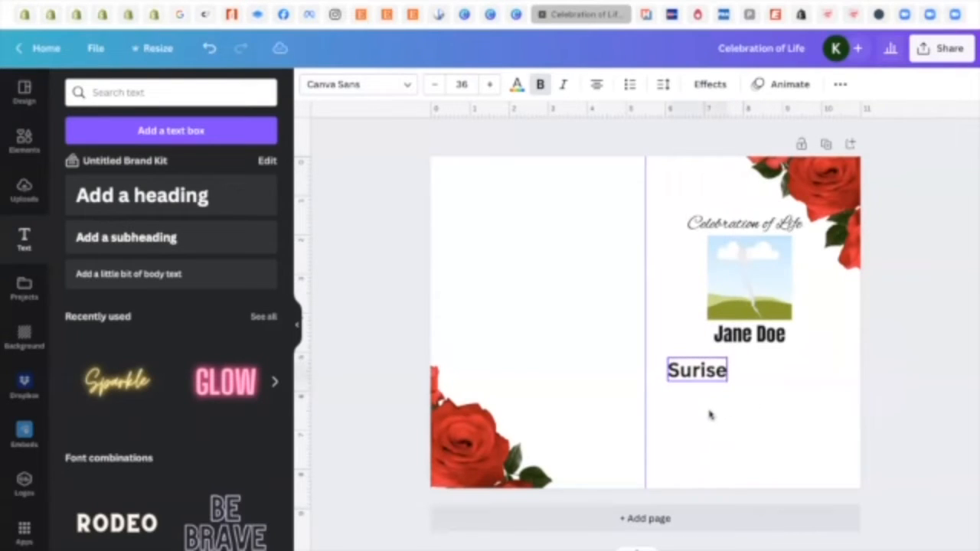
- Set the "Surise" caption in the Alex Brush font and apply the Lift effect at maximum intensity
click(362, 84)
click(139, 130)
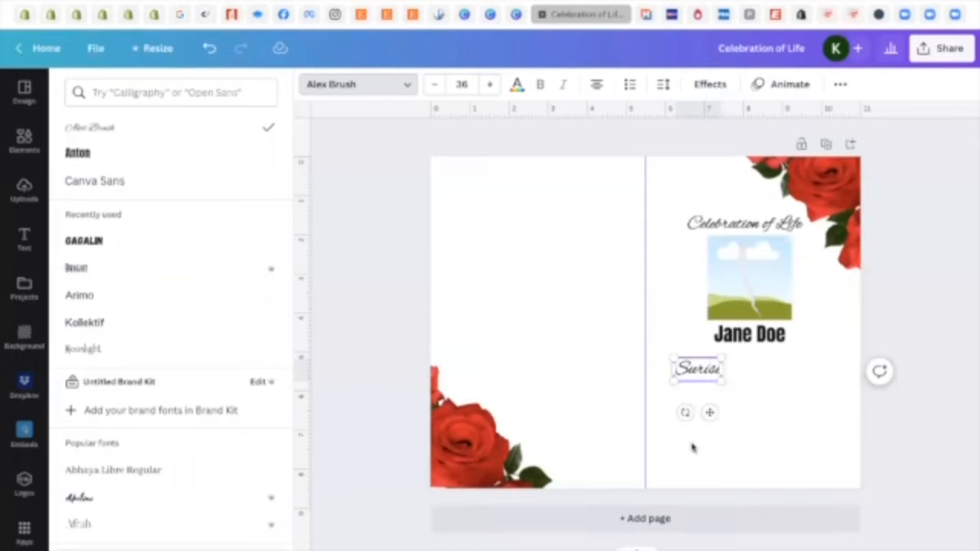
click(711, 84)
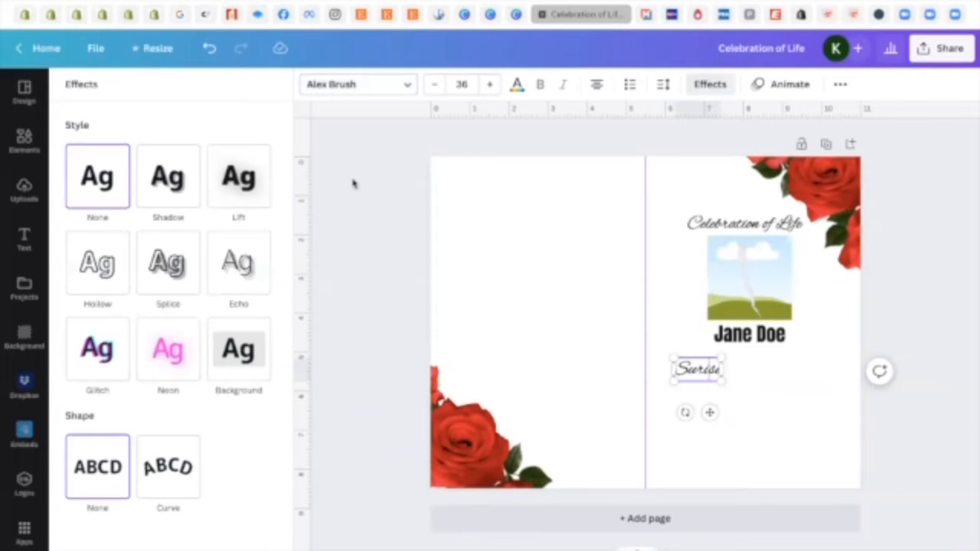
click(256, 177)
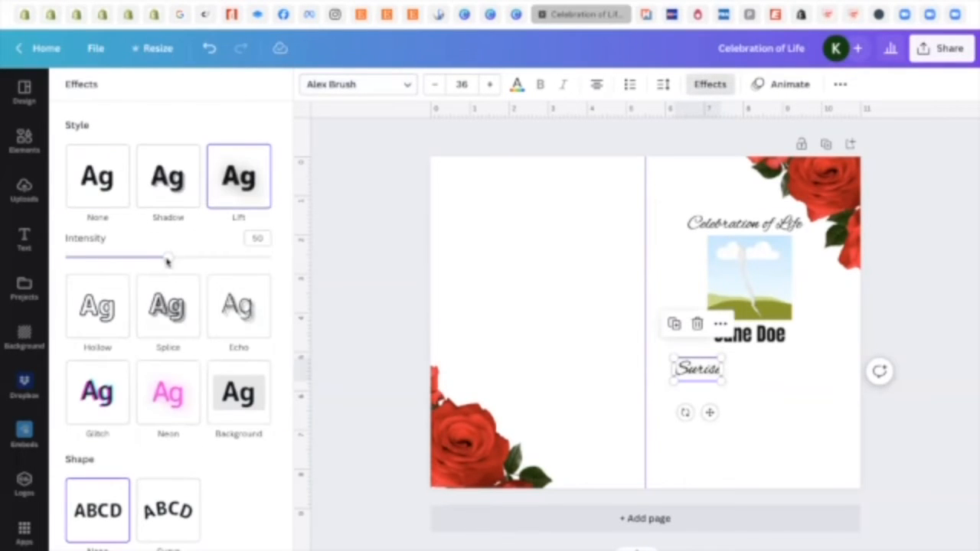
drag(170, 261, 278, 274)
- Apply the Lift text effect at intensity 100 to the "Celebration of Life" heading
click(701, 225)
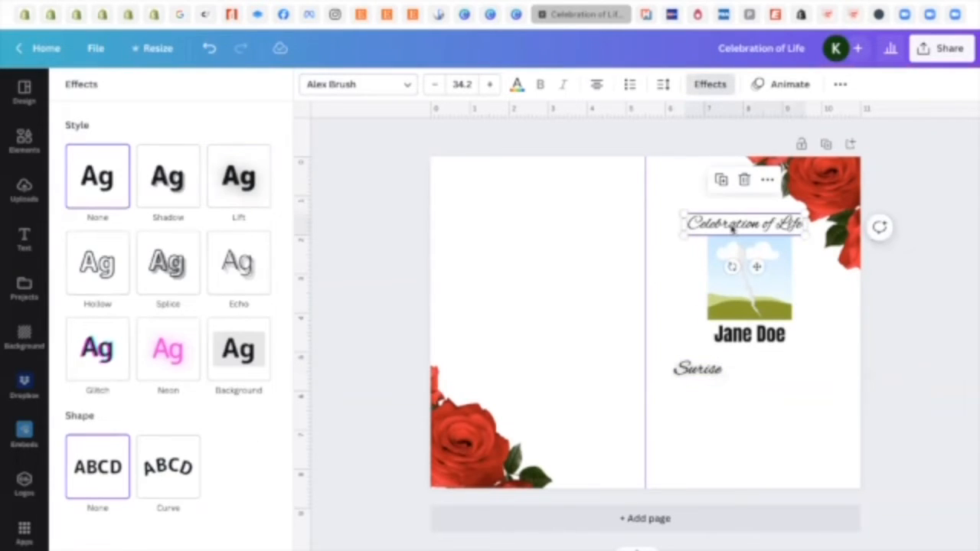
click(710, 85)
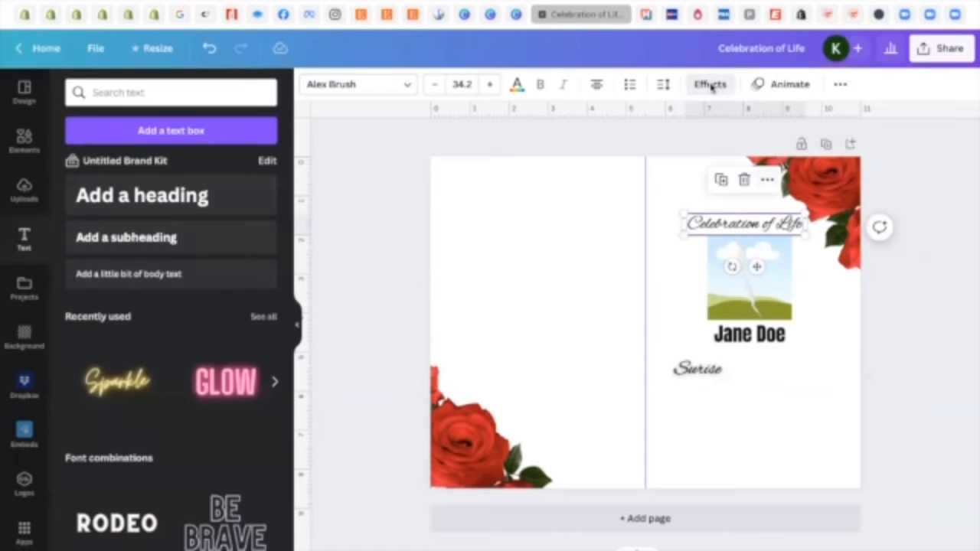
click(710, 85)
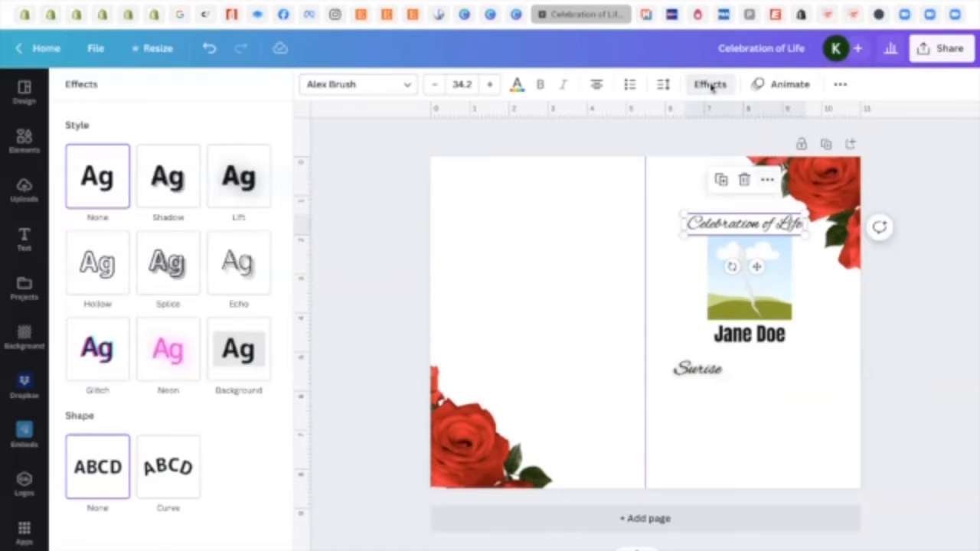
click(244, 192)
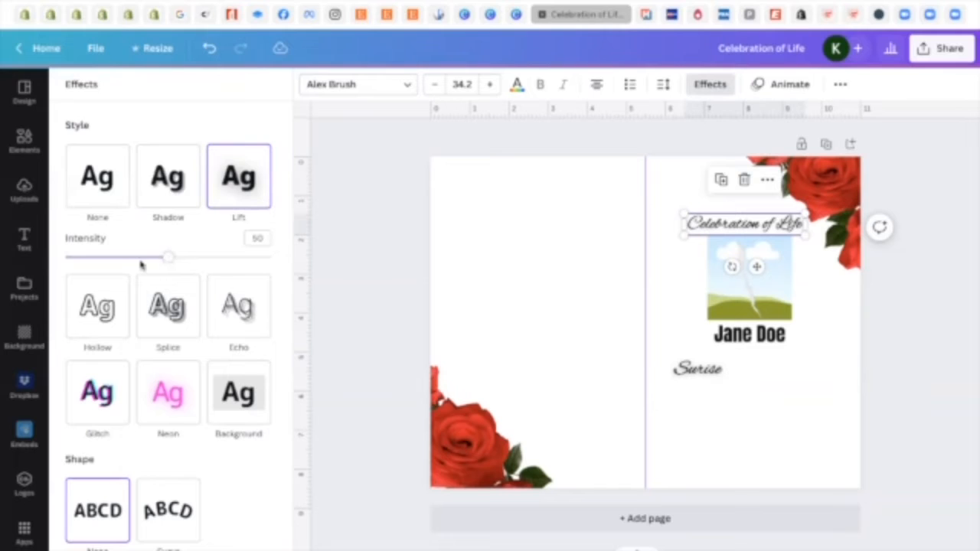
mouse_move(140, 262)
mouse_down()
mouse_move(131, 262)
mouse_move(155, 264)
mouse_up()
drag(131, 262, 295, 265)
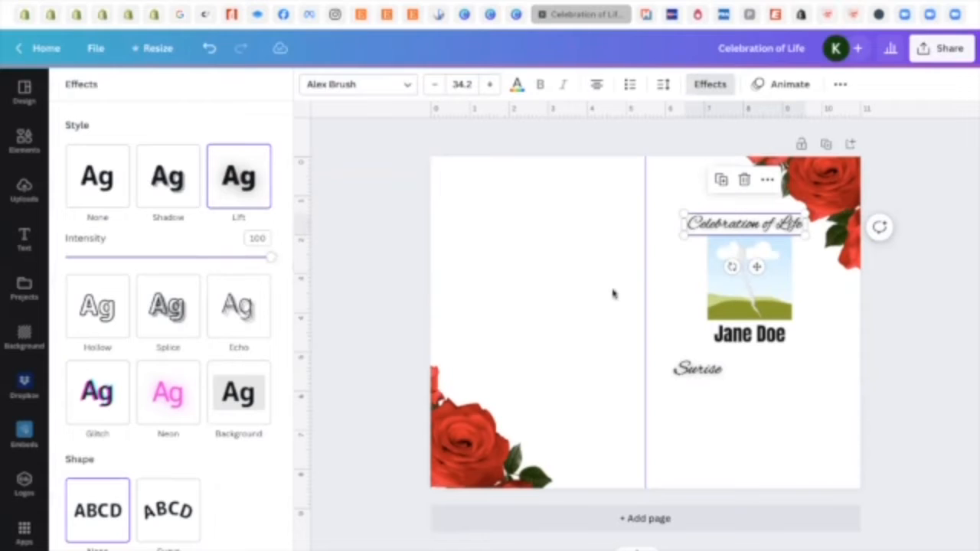
click(840, 395)
click(928, 367)
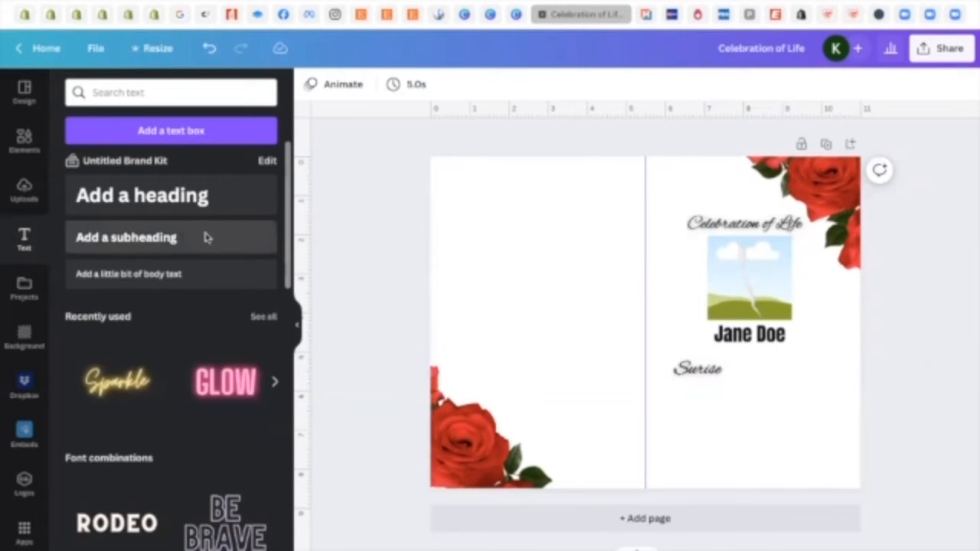
- Add a subheading reading "Sunset" and place it opposite "Surise" below the honoree's name
drag(216, 234, 640, 345)
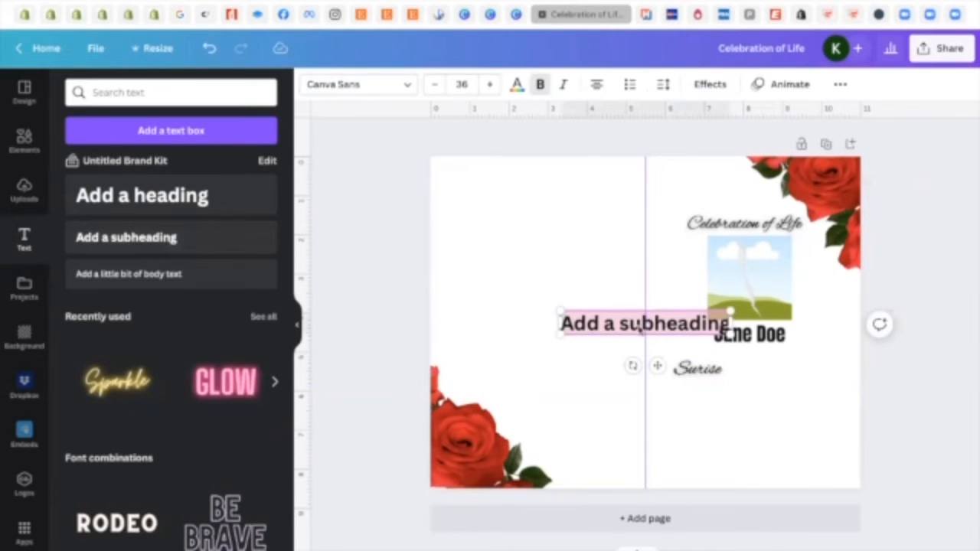
text(Sunset)
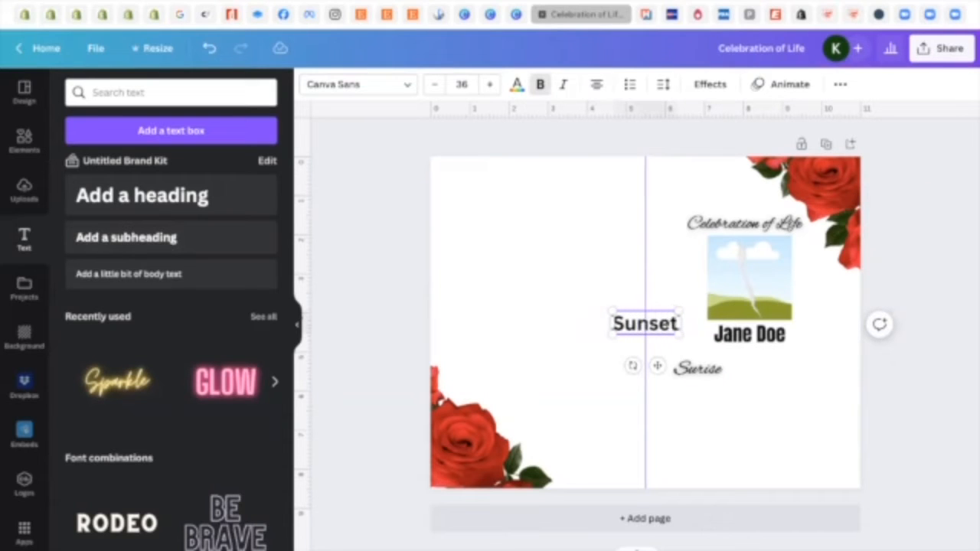
drag(656, 366, 811, 407)
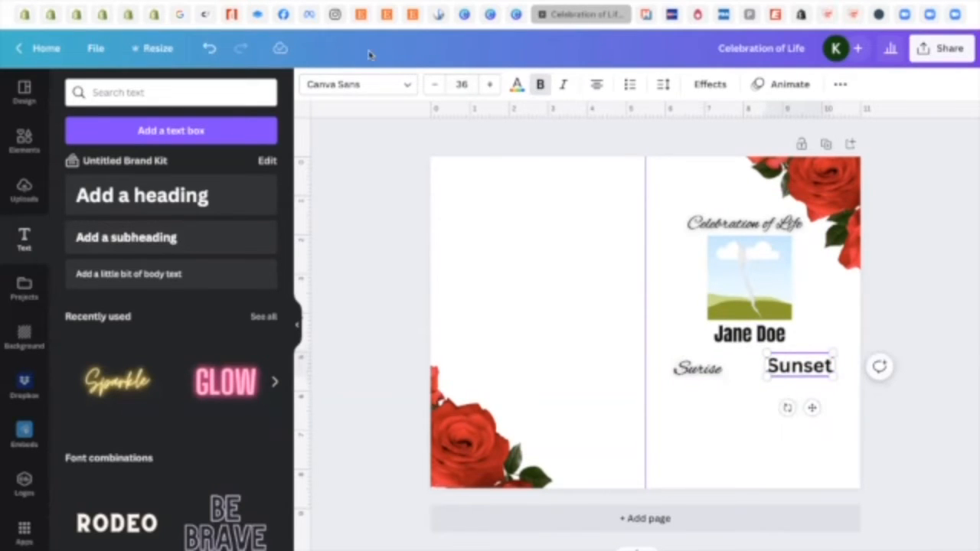
- Style the "Sunset" caption in Alex Brush with the Lift effect at intensity 100 and align it level with "Surise"
click(382, 85)
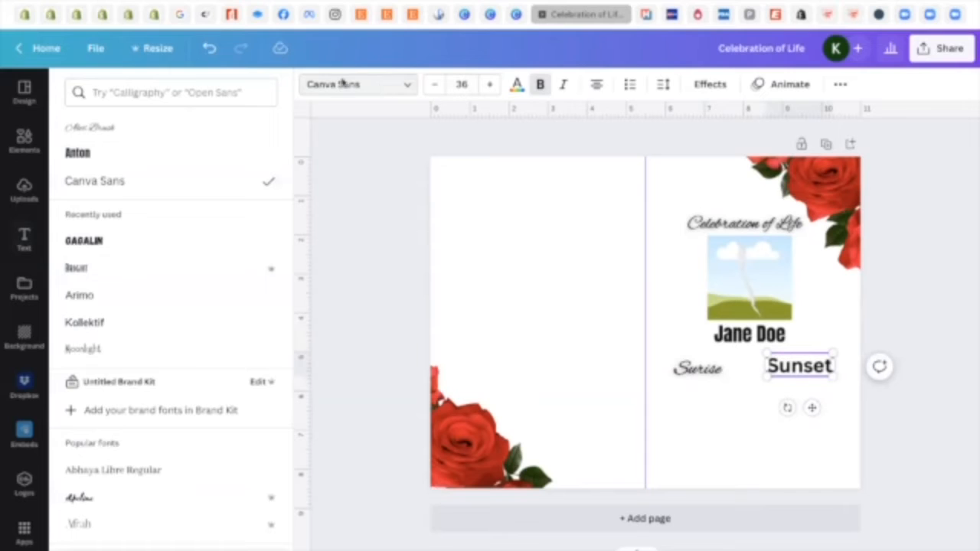
click(128, 130)
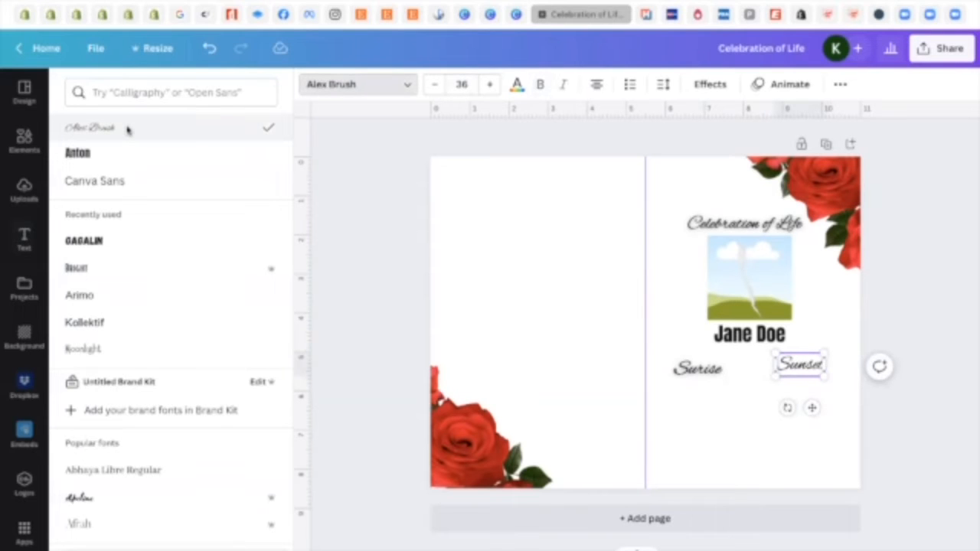
click(704, 85)
click(250, 173)
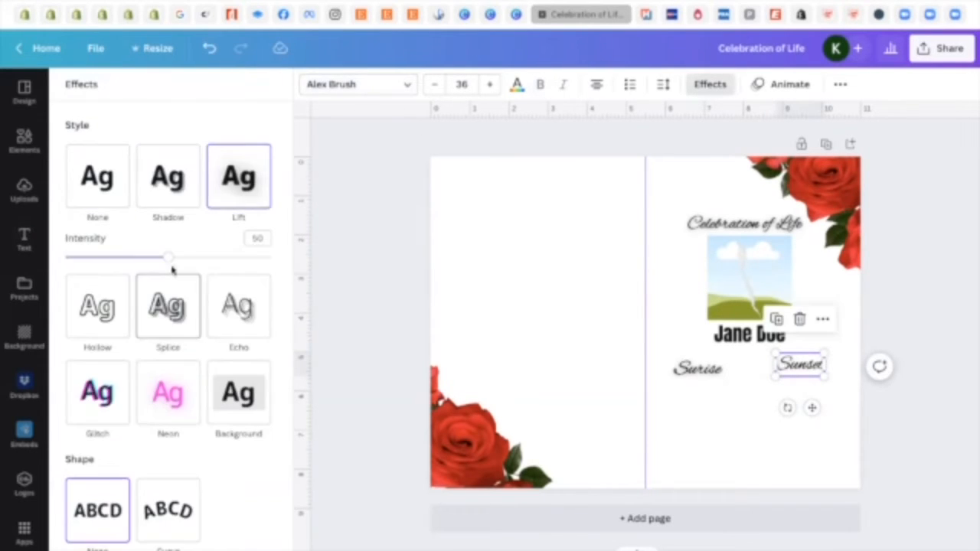
drag(169, 257, 320, 287)
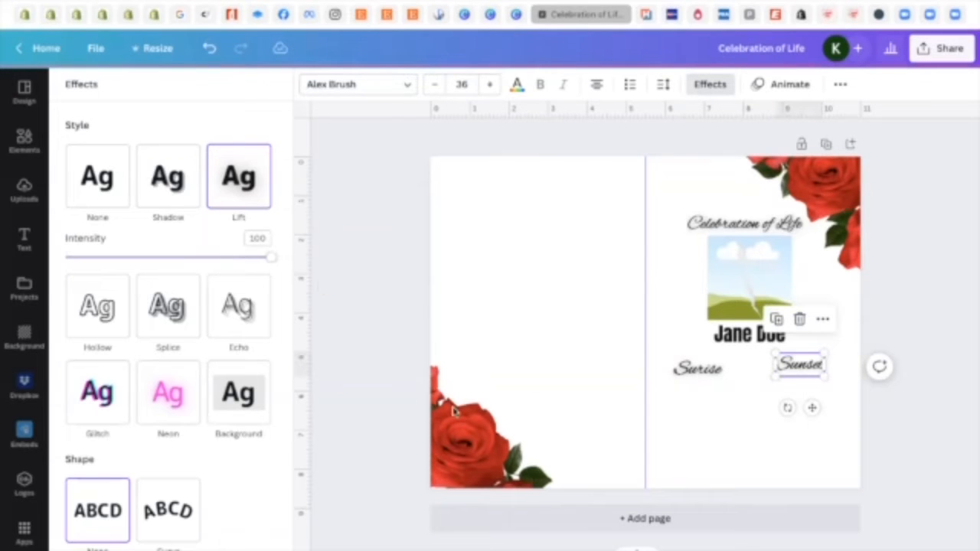
click(903, 461)
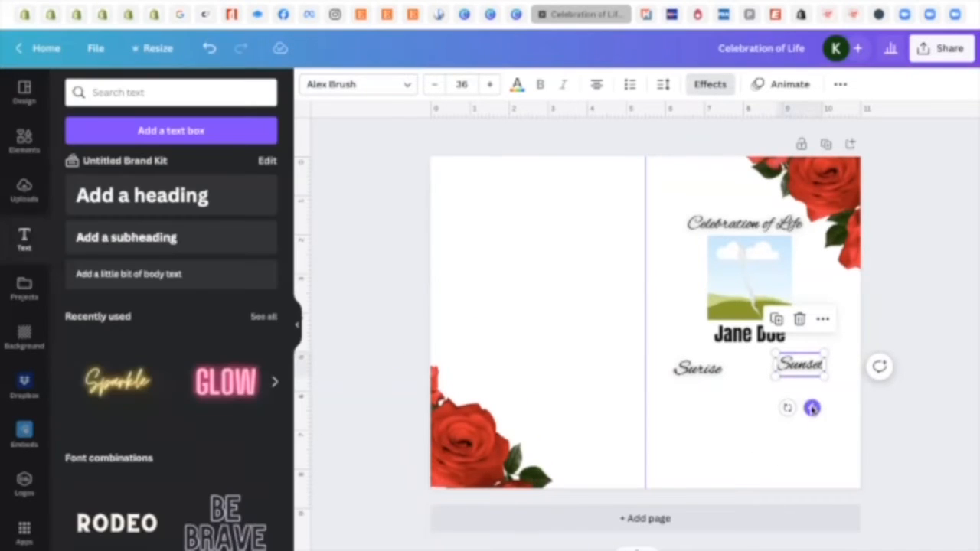
drag(811, 408, 813, 412)
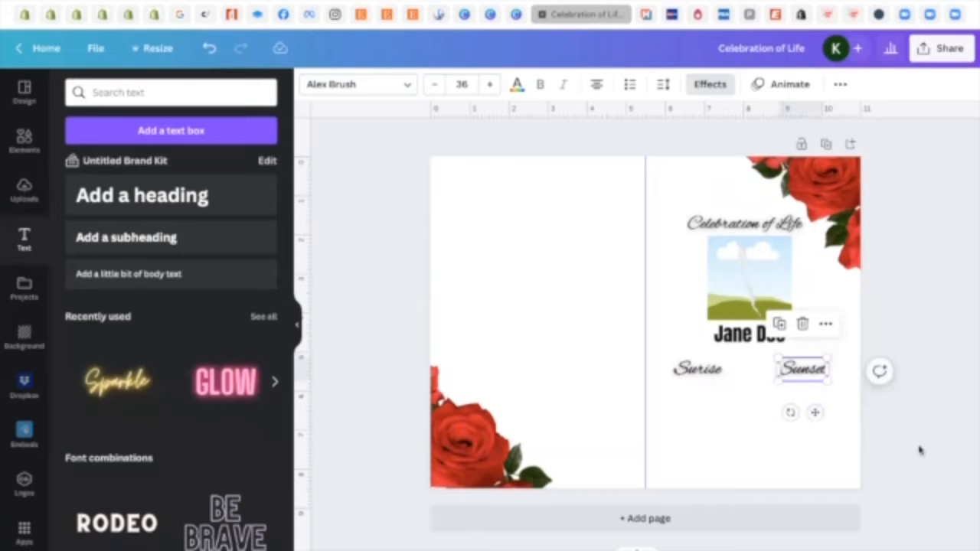
click(803, 411)
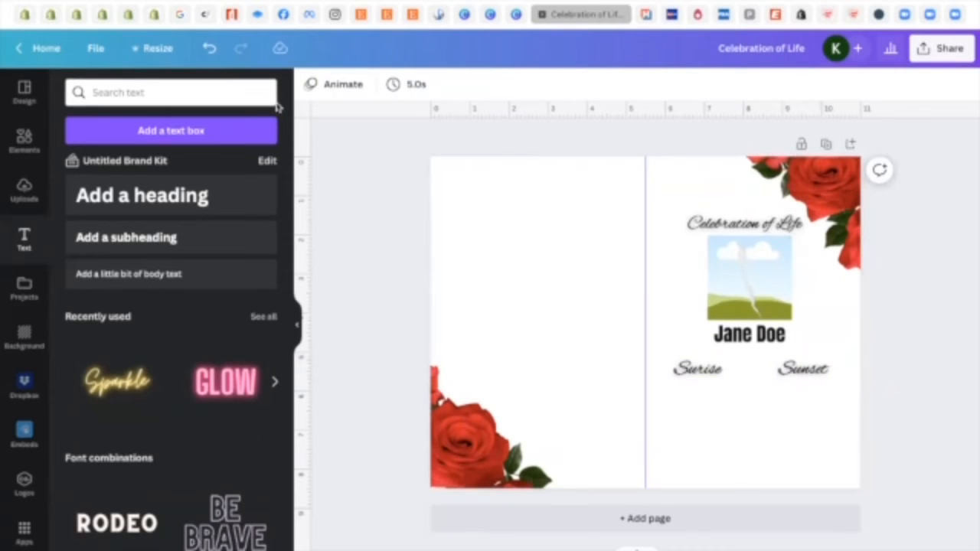
- Add a subheading with the honoree's birth date and place it directly beneath the "Surise" caption
click(137, 238)
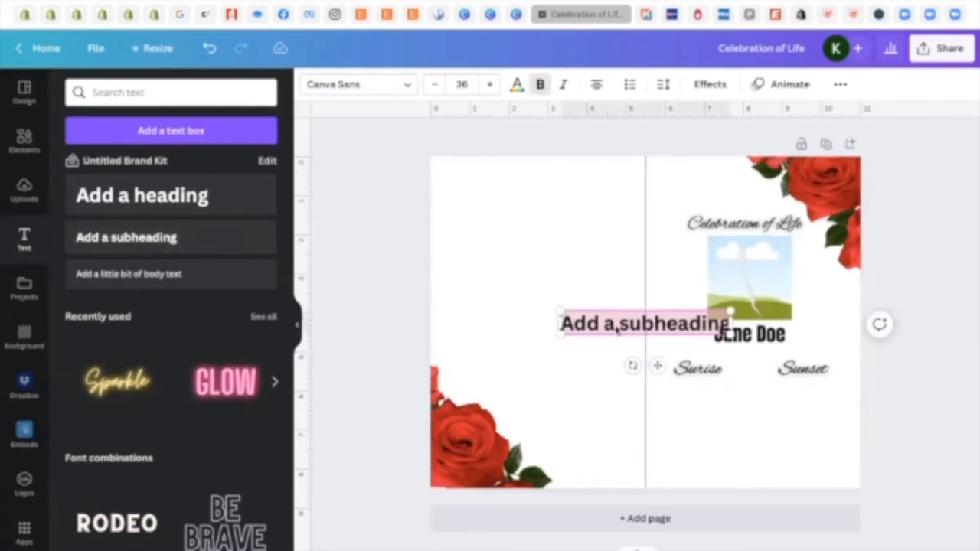
text(7)
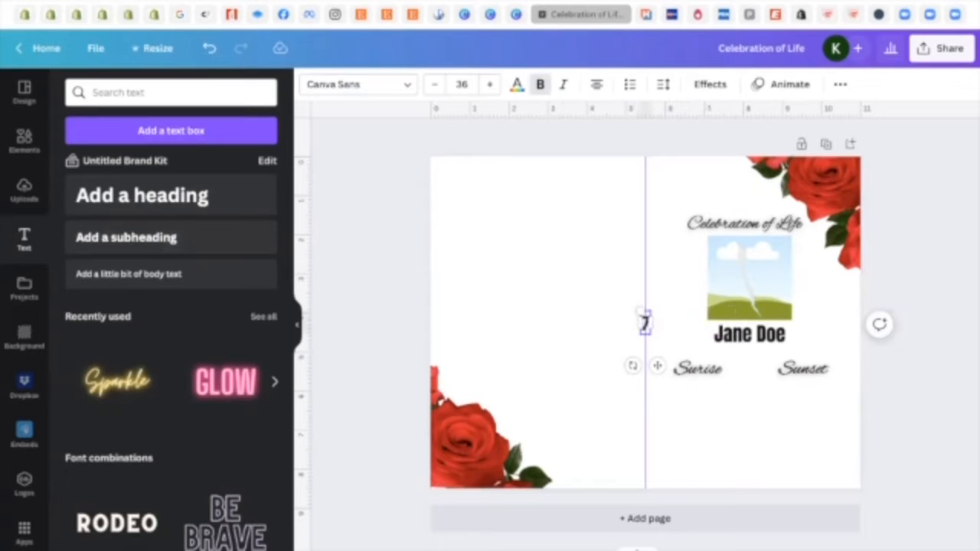
text(/6/14)
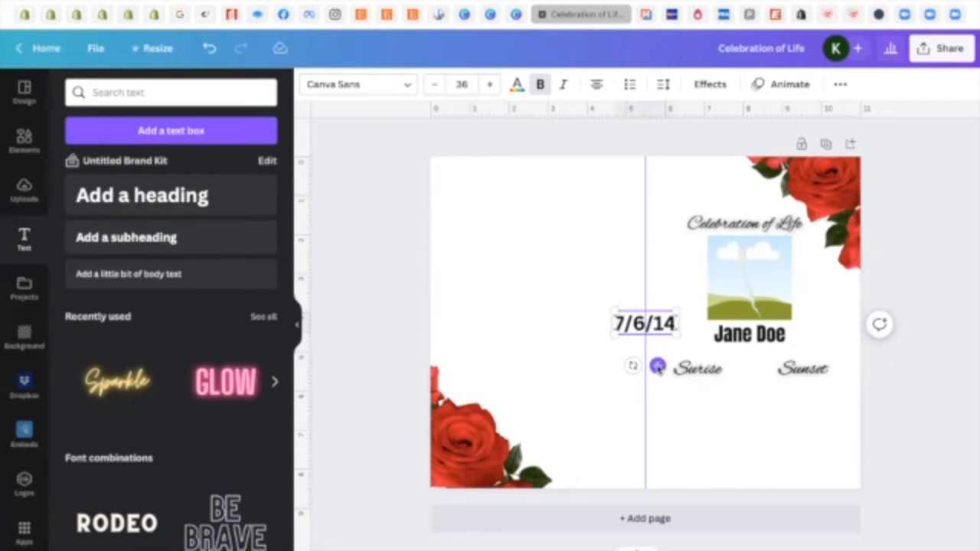
drag(657, 367, 713, 442)
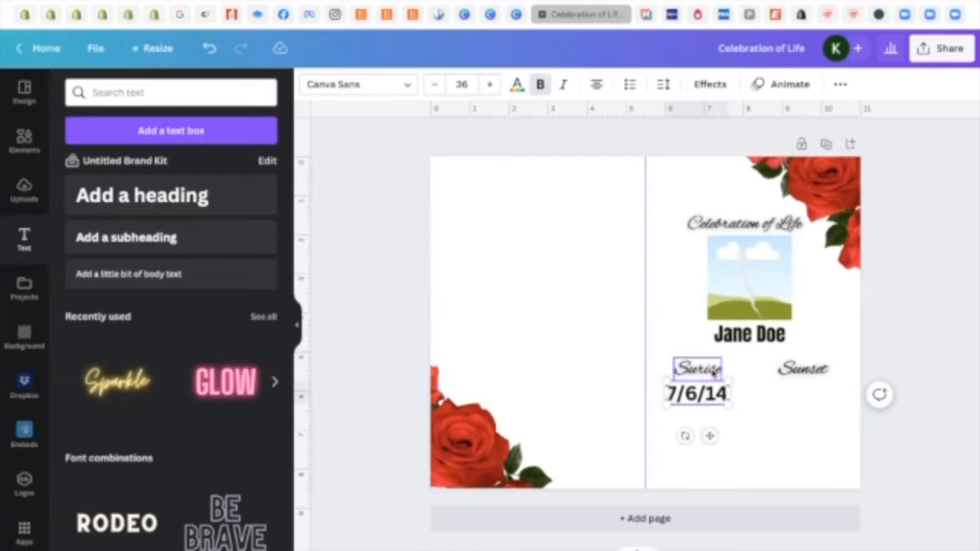
- Set the birth date in the Alex Brush font and apply the Lift effect at intensity 100
click(398, 86)
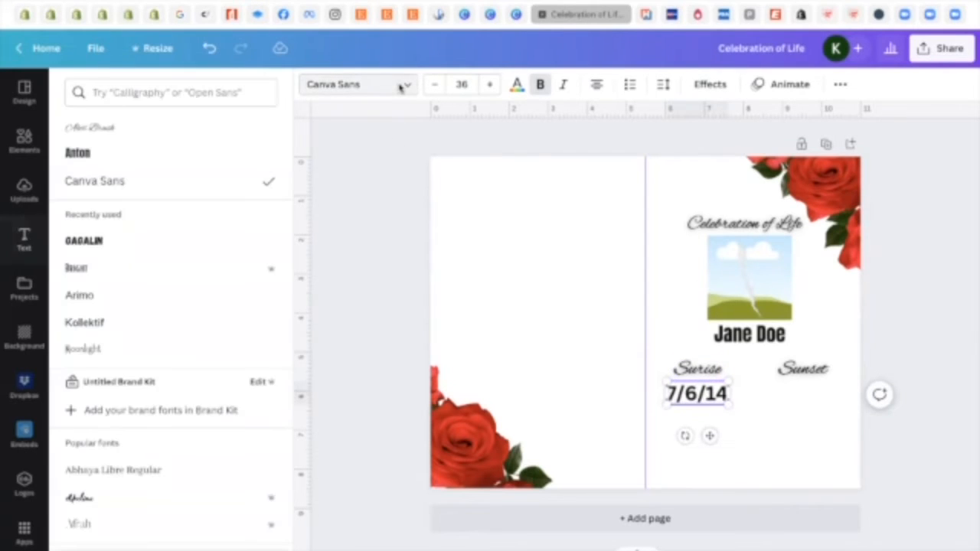
click(120, 132)
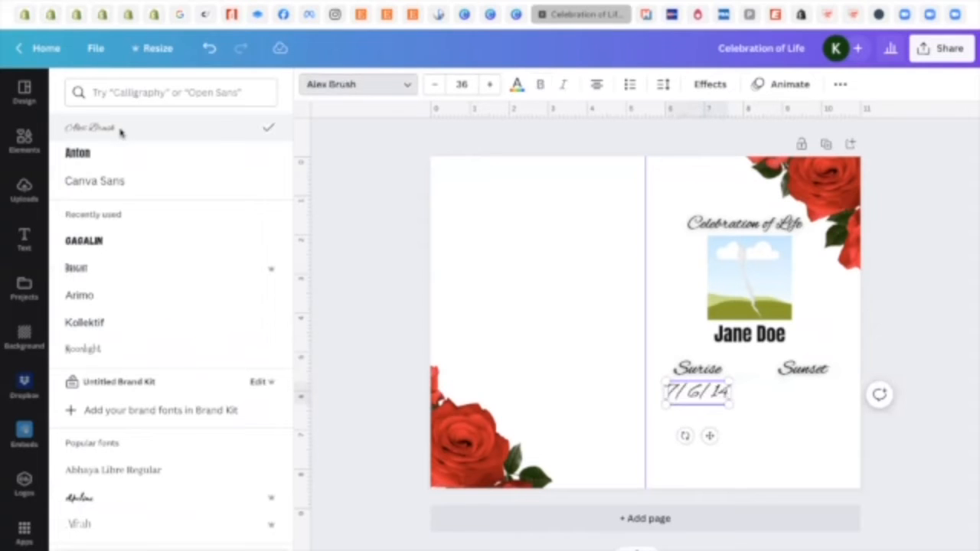
click(717, 85)
click(238, 184)
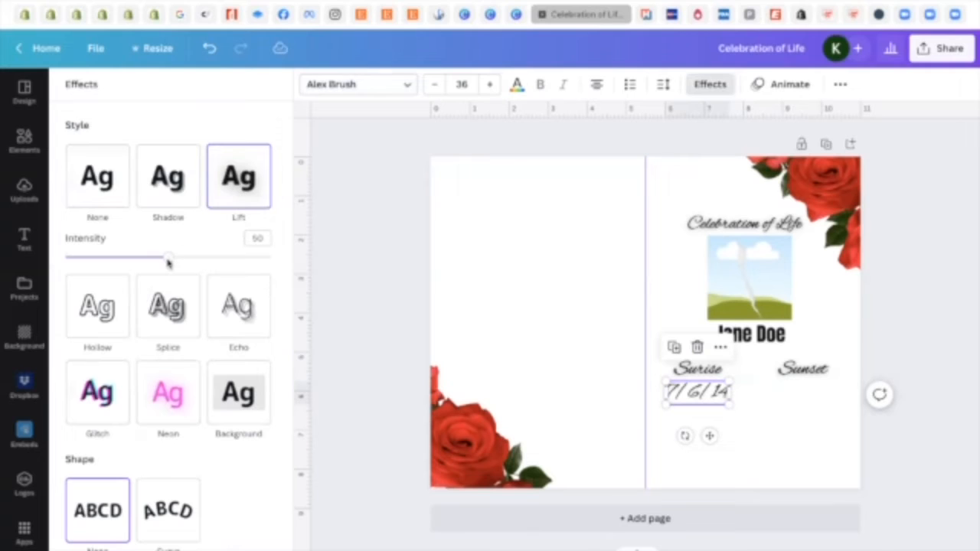
drag(189, 263, 296, 284)
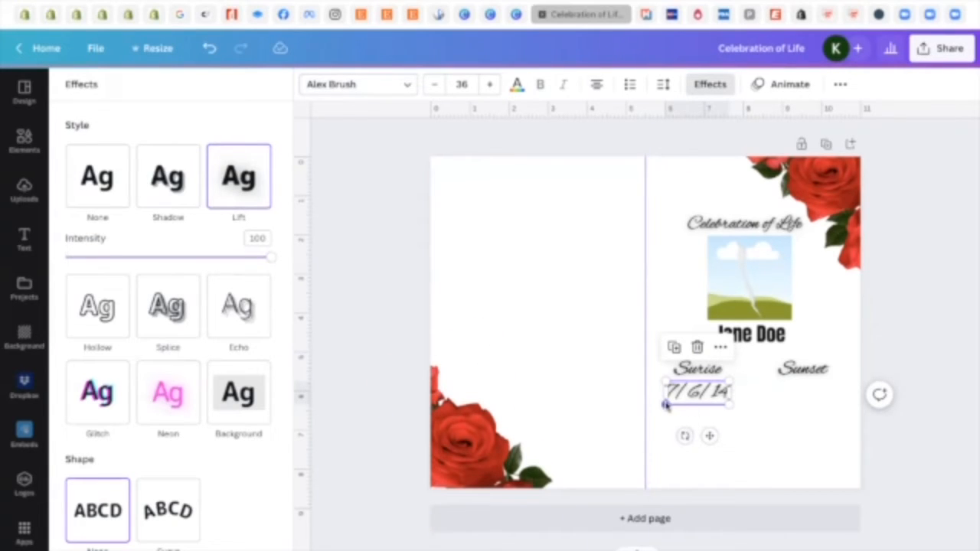
- Shrink the birth date to font size 25.6 and center it beneath the "Surise" caption
drag(665, 406, 685, 397)
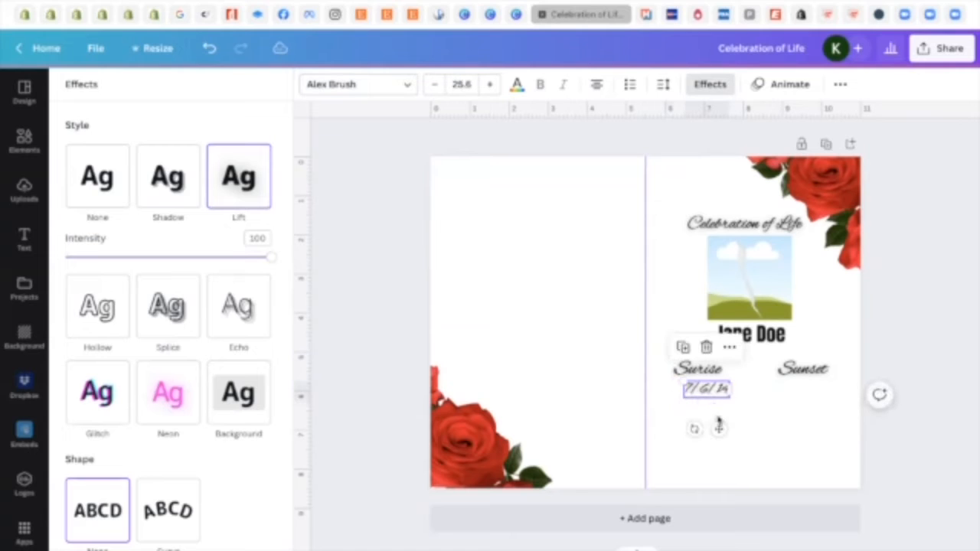
drag(718, 427, 708, 435)
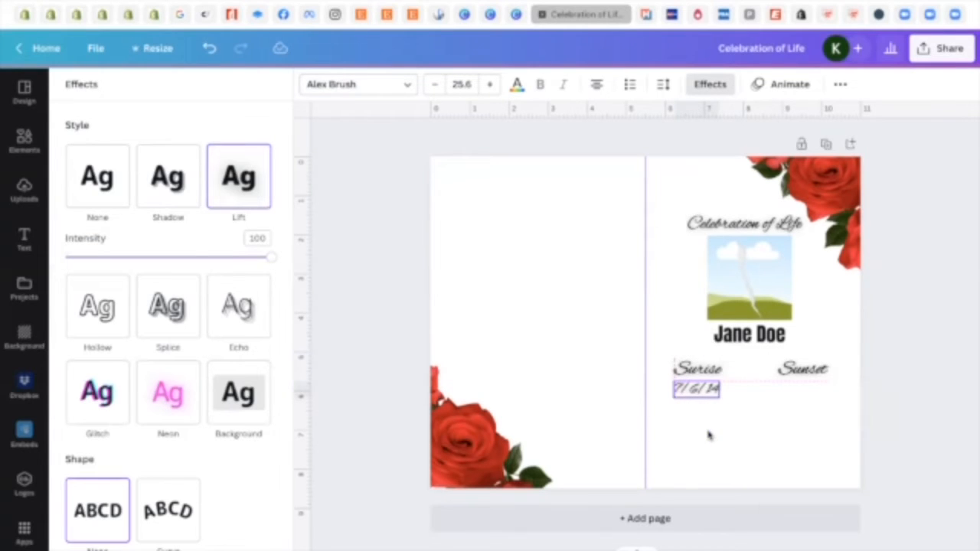
drag(708, 435, 708, 434)
click(923, 447)
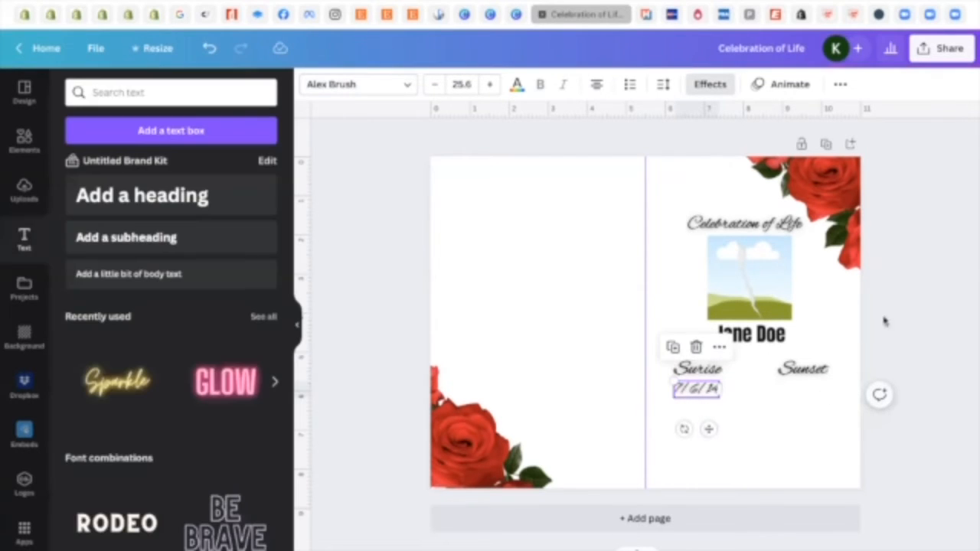
- Nudge the "Sunset" caption slightly closer to "Surise" on the same line
click(884, 322)
click(802, 370)
drag(803, 370, 797, 370)
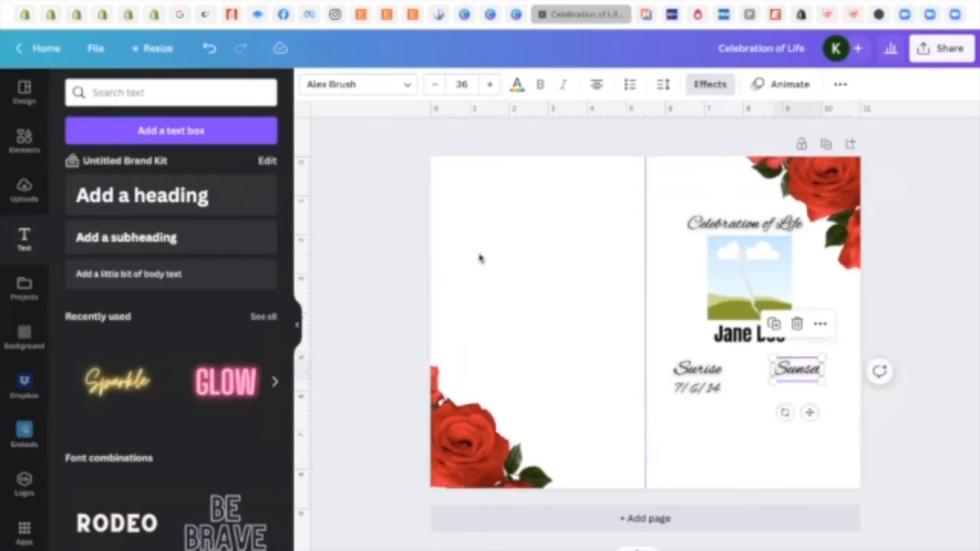
- Add a subheading with the honoree's death date and place it directly beneath the "Sunset" caption
click(375, 262)
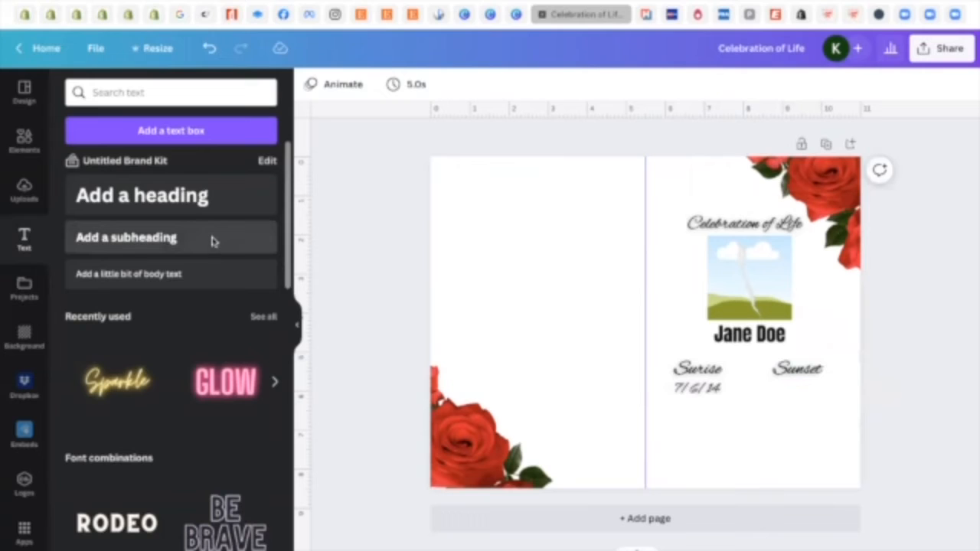
click(212, 242)
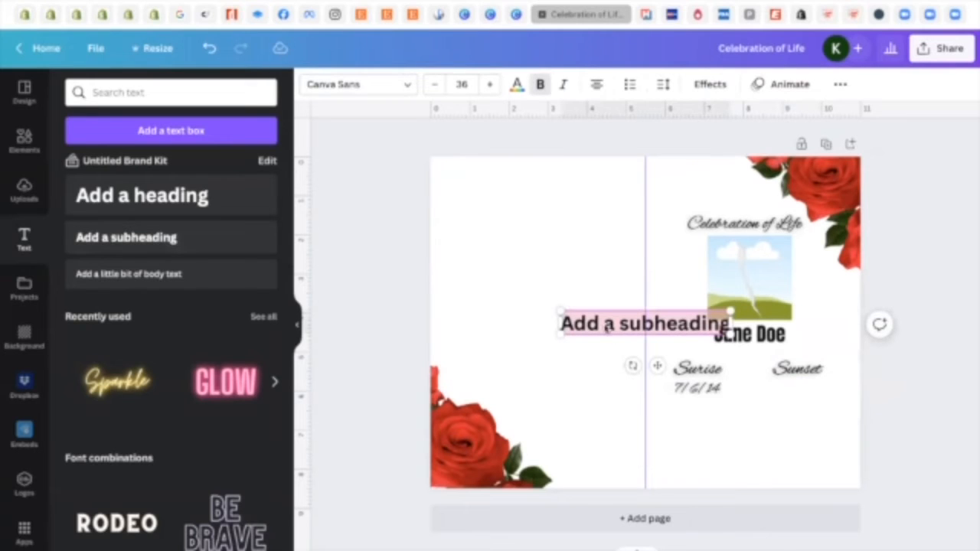
text(B)
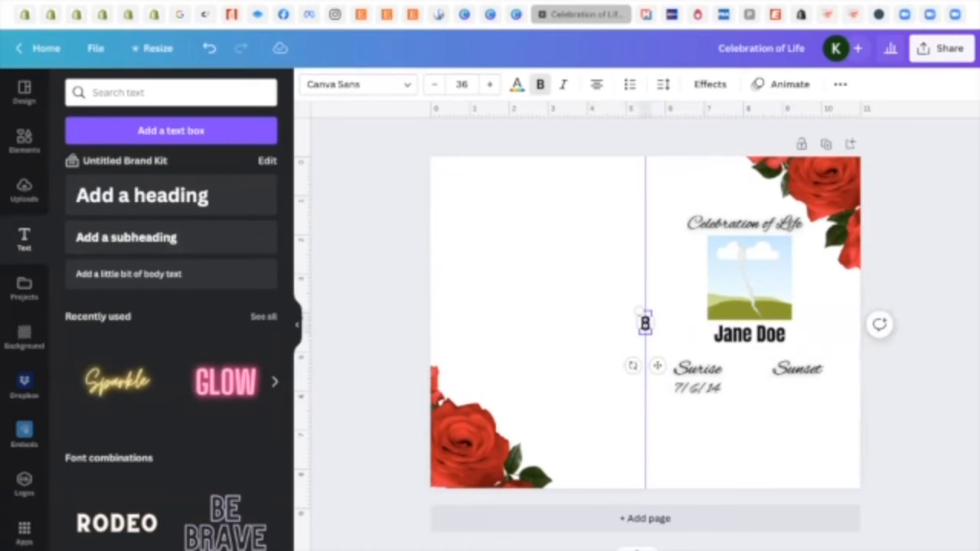
text(/2/)
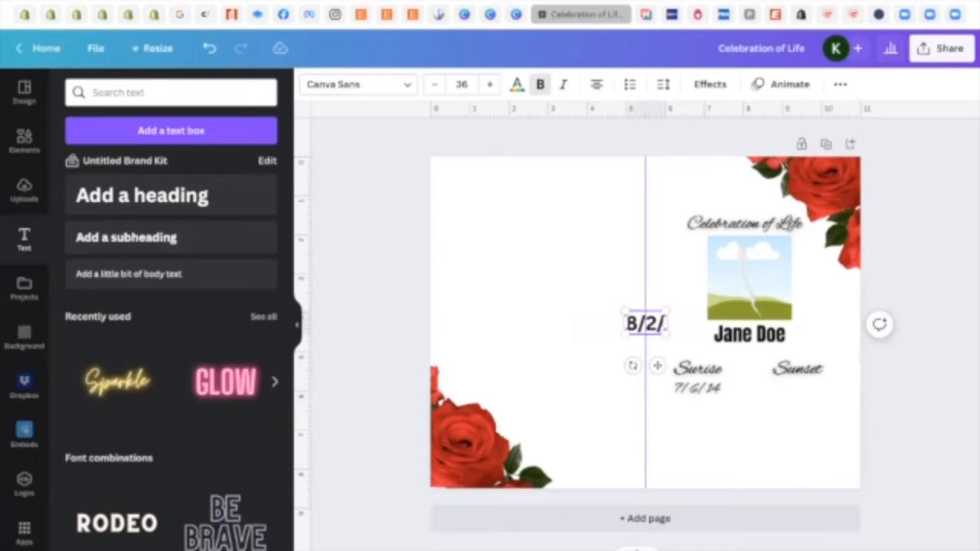
text(22)
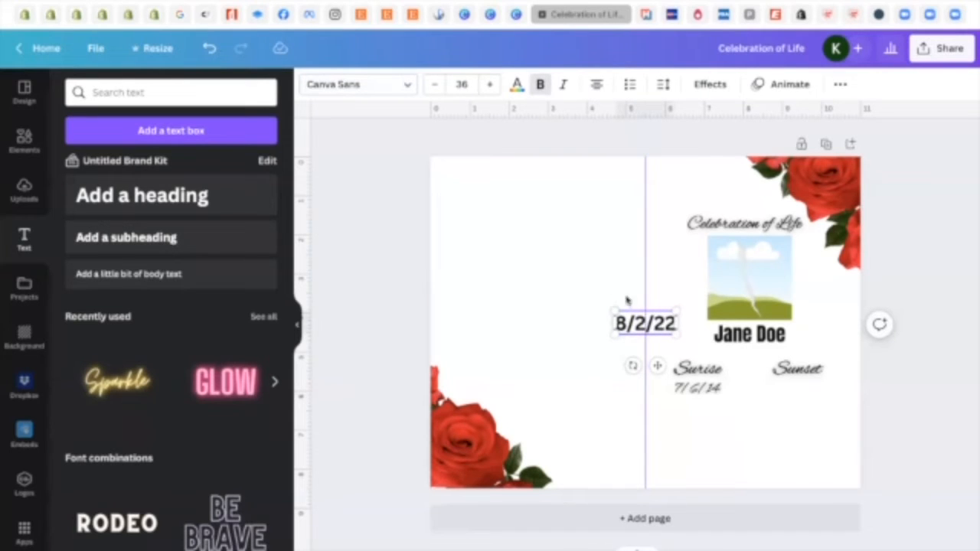
drag(657, 366, 810, 434)
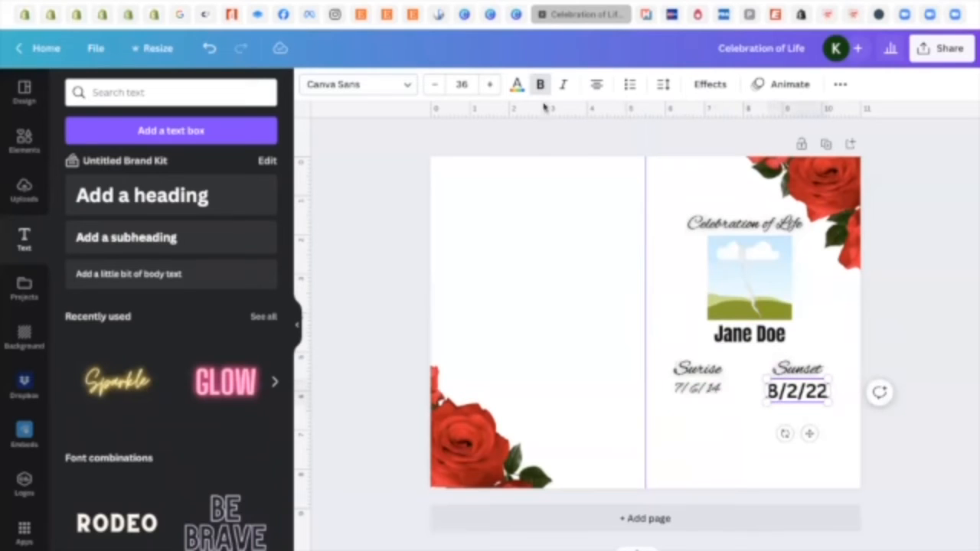
- Set the death date in the Alex Brush font and apply the Lift effect at intensity 100
click(372, 86)
click(188, 132)
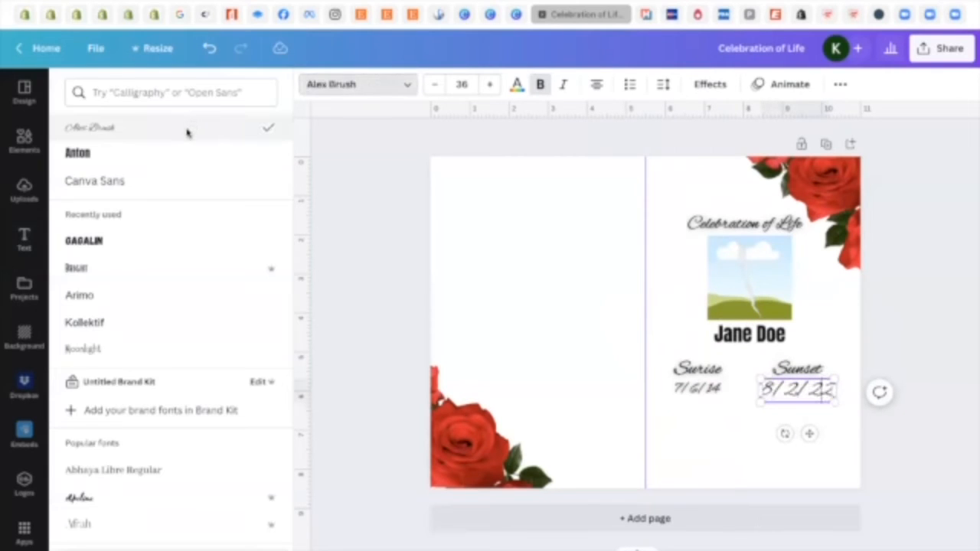
click(718, 86)
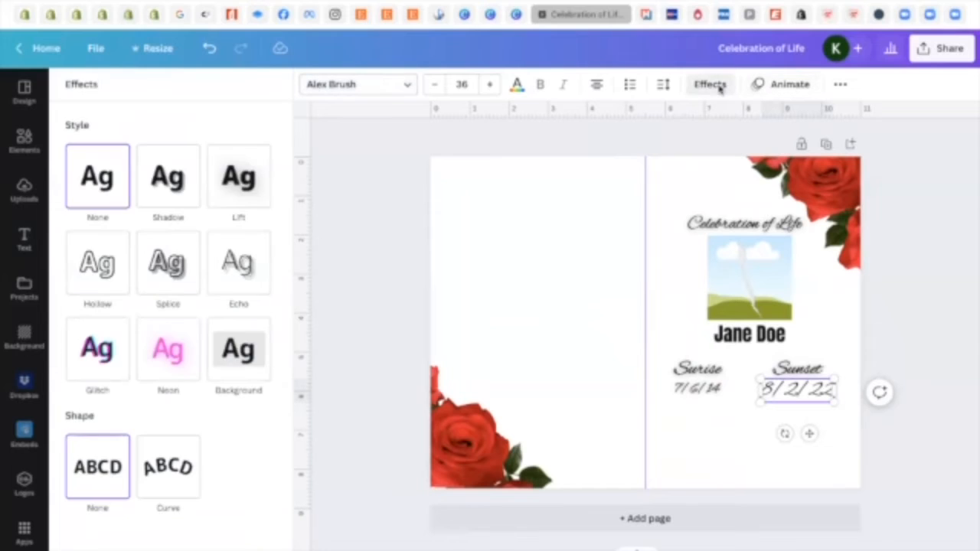
click(234, 185)
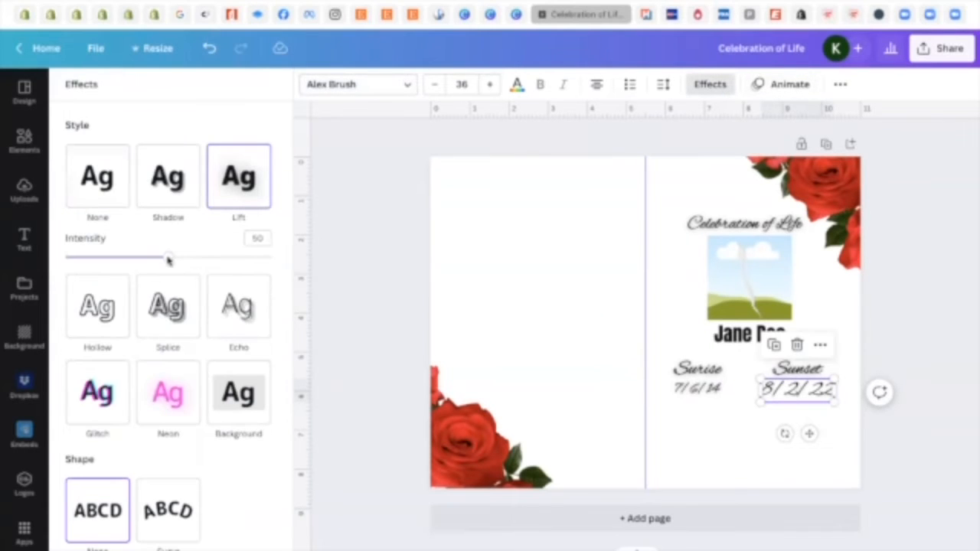
drag(168, 260, 304, 278)
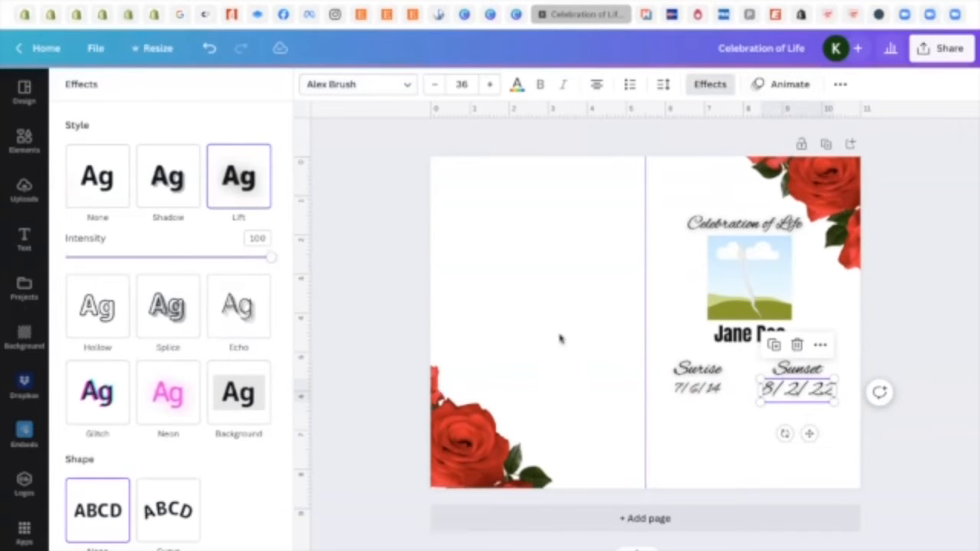
- Shrink the death date to font size 26.3 and center it beneath the "Sunset" caption
drag(761, 403, 778, 376)
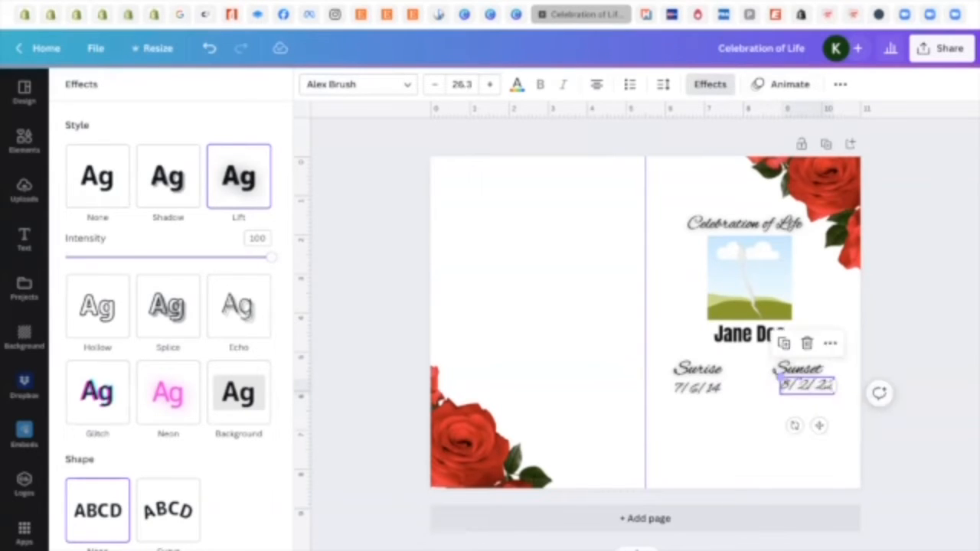
drag(819, 427, 814, 429)
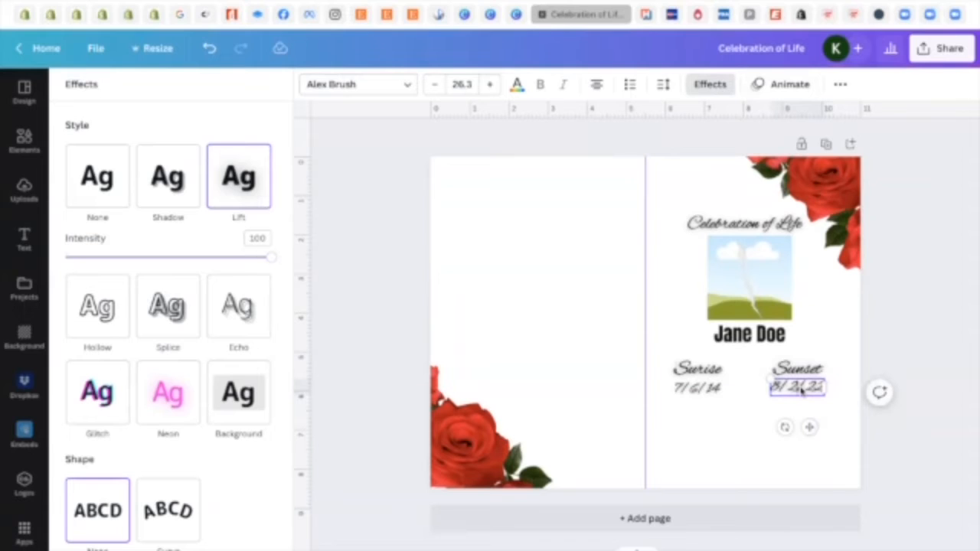
click(714, 390)
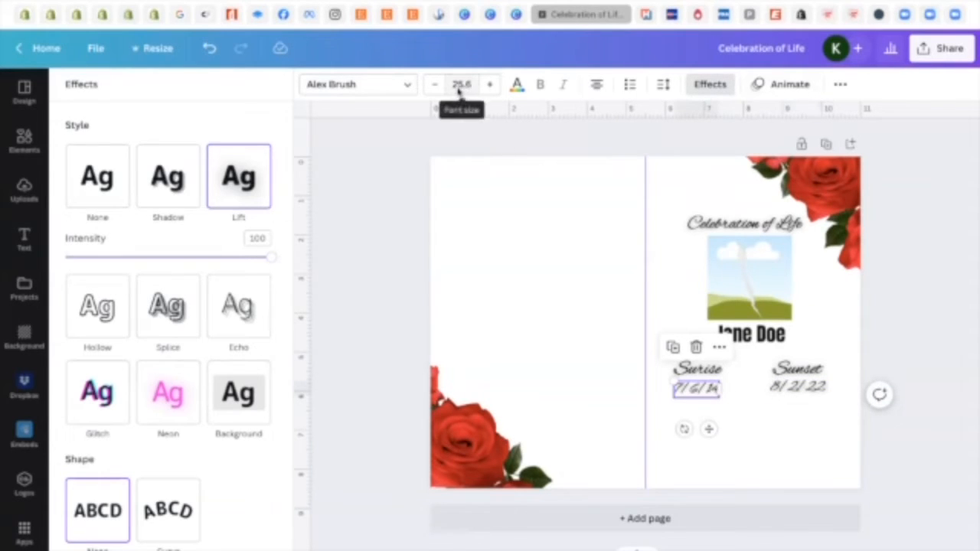
click(491, 85)
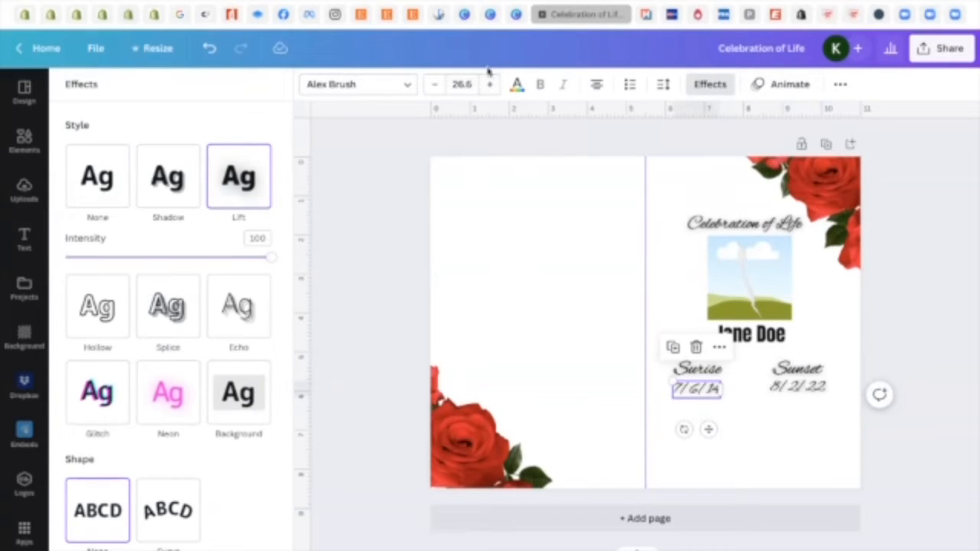
click(435, 84)
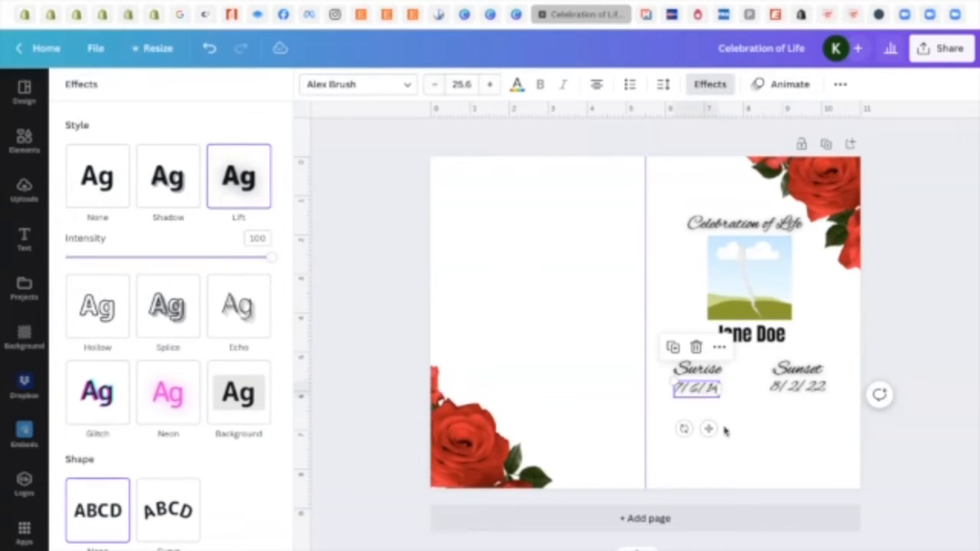
click(928, 426)
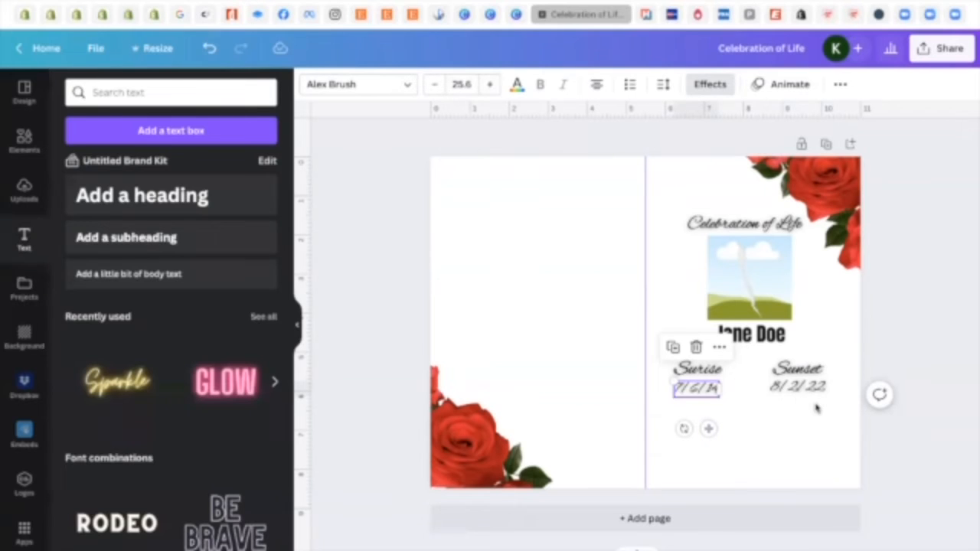
- Match the birth date to the death date by setting its font size to 26.3 and aligning both on the same line
click(718, 372)
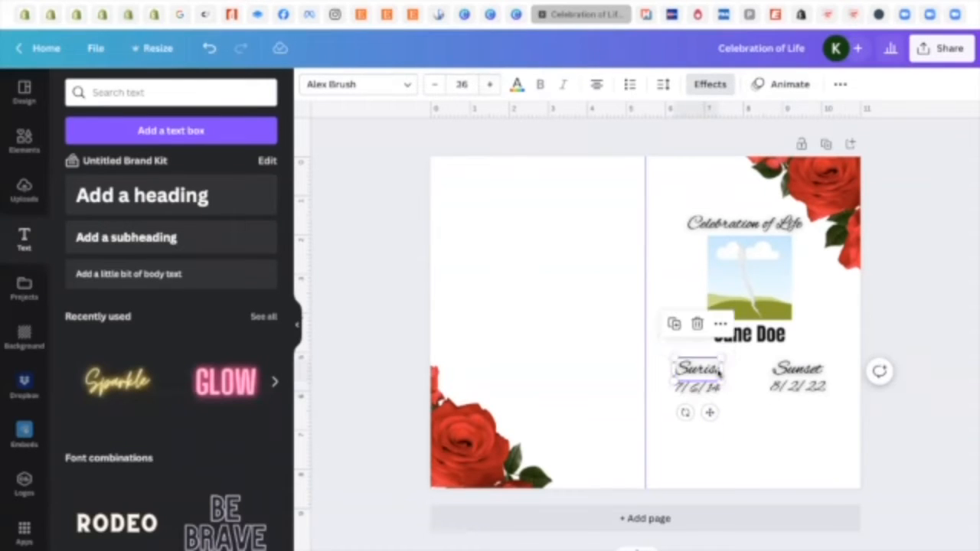
click(811, 389)
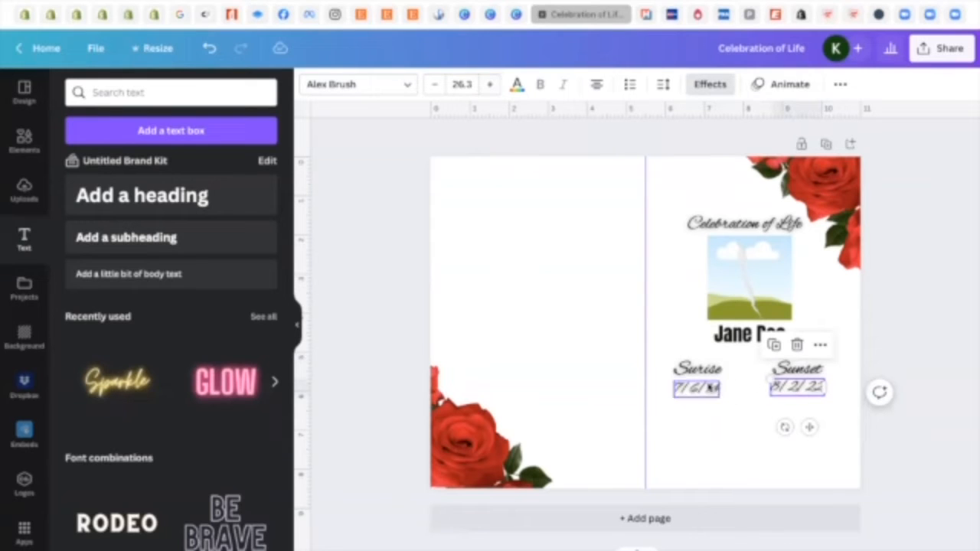
click(709, 388)
click(463, 84)
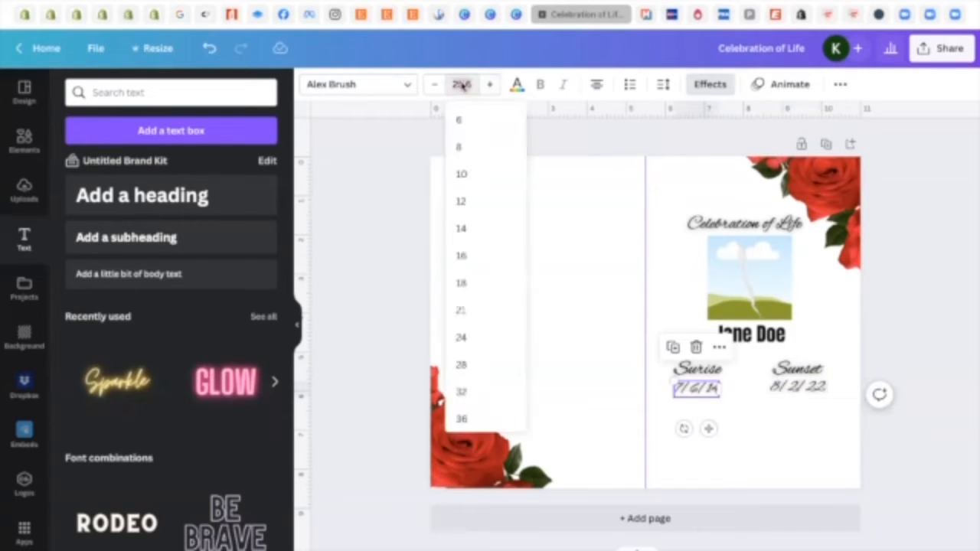
click(462, 85)
text(26)
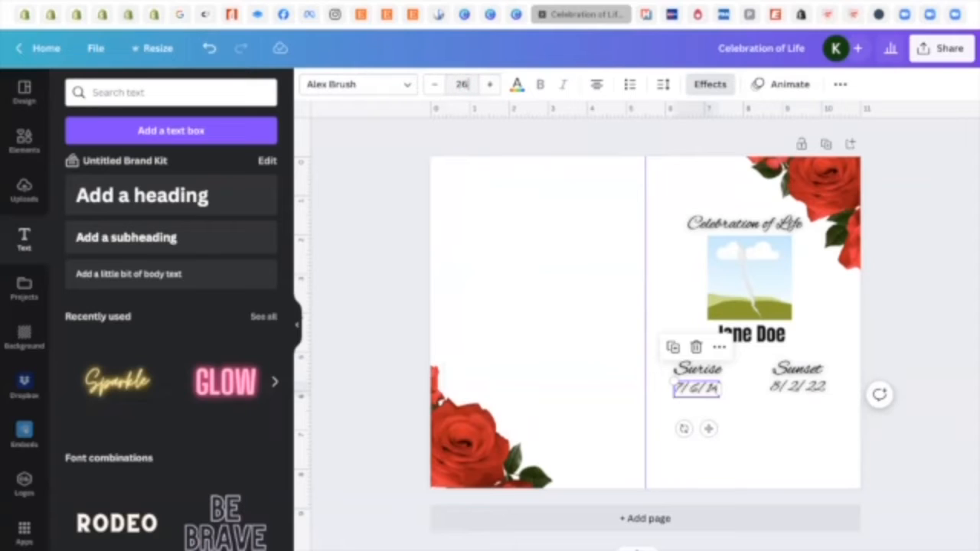
text(.3)
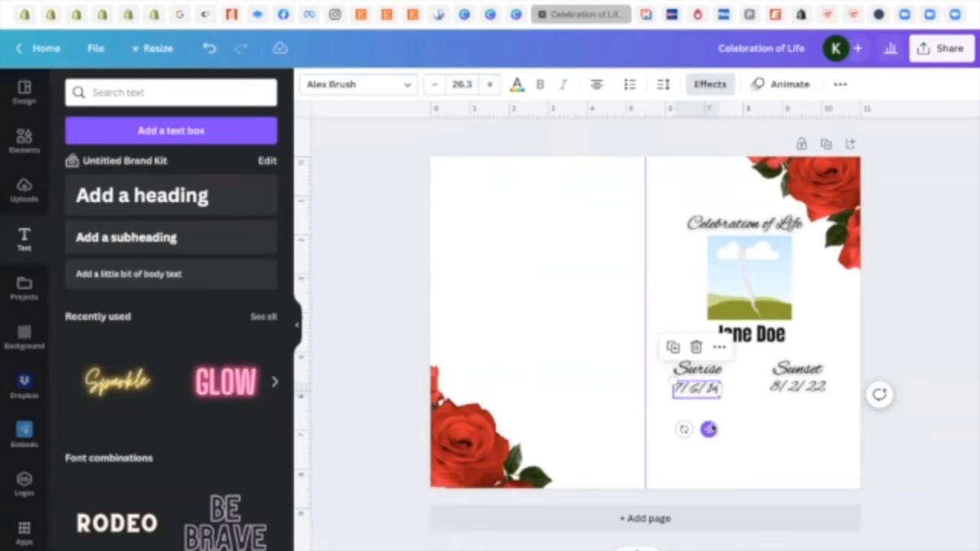
click(911, 450)
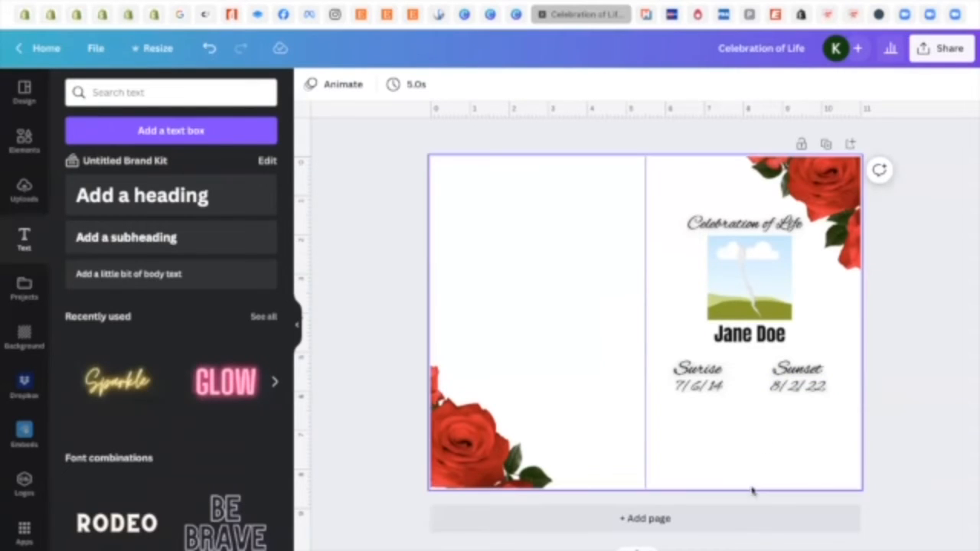
- Add a subheading reading "Church/Furneral Home" beneath the two dates on the front panel
click(729, 444)
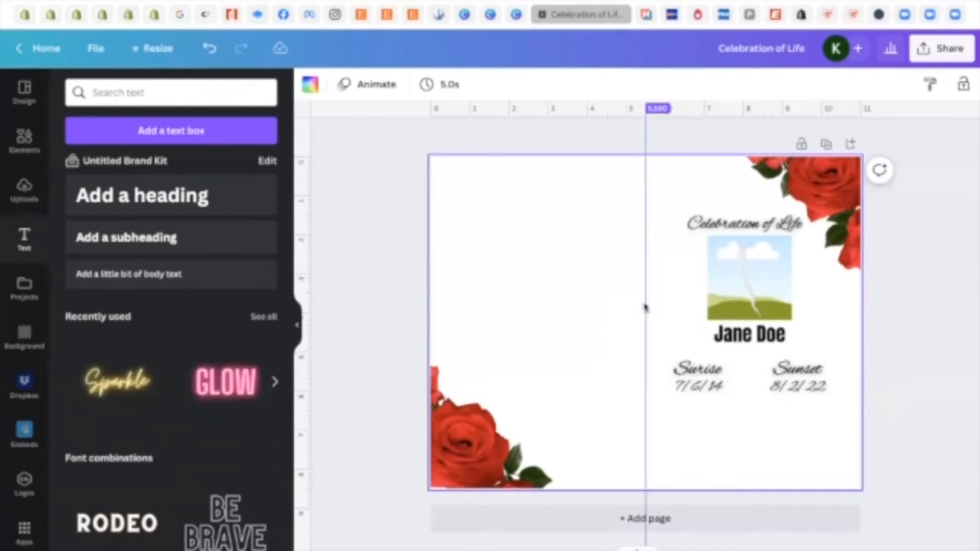
click(162, 236)
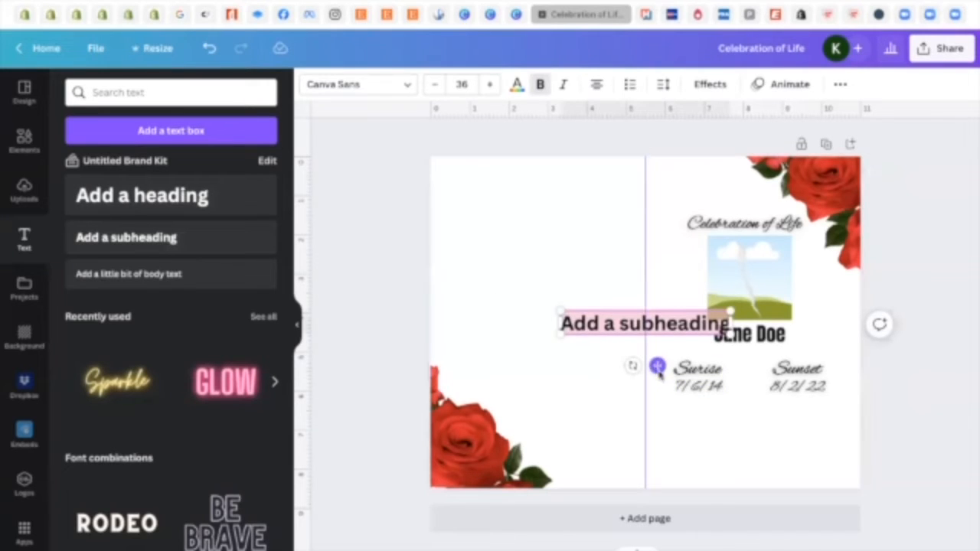
drag(657, 366, 768, 474)
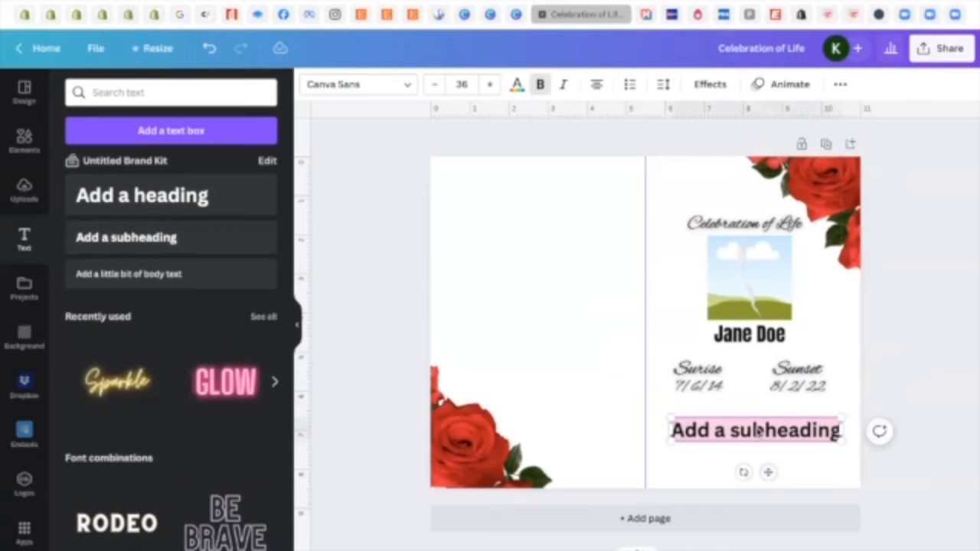
text(C)
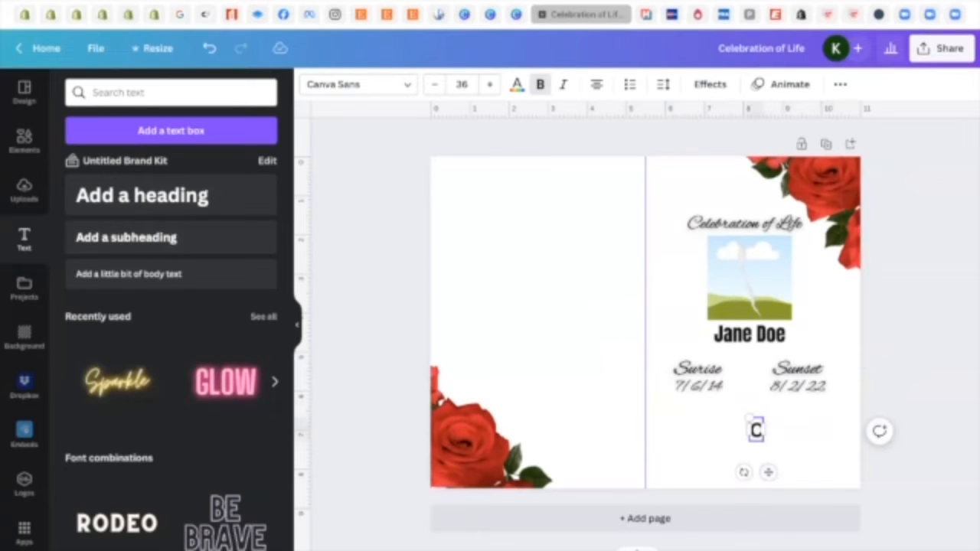
text(hurc)
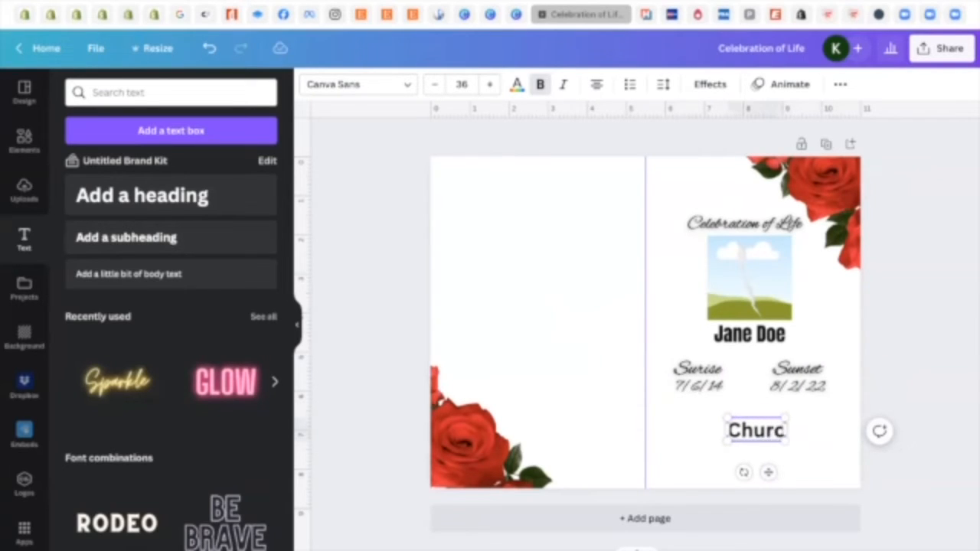
text(h/)
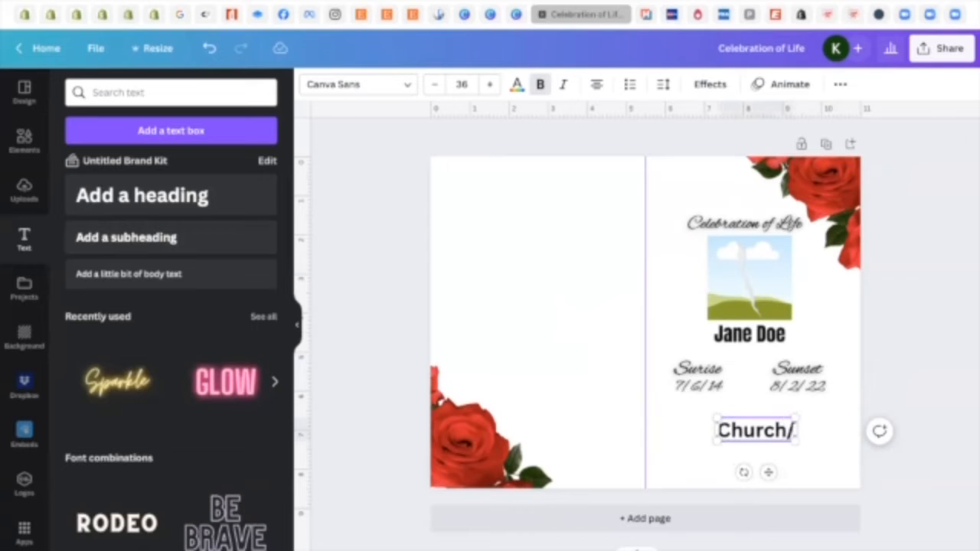
text(Furner)
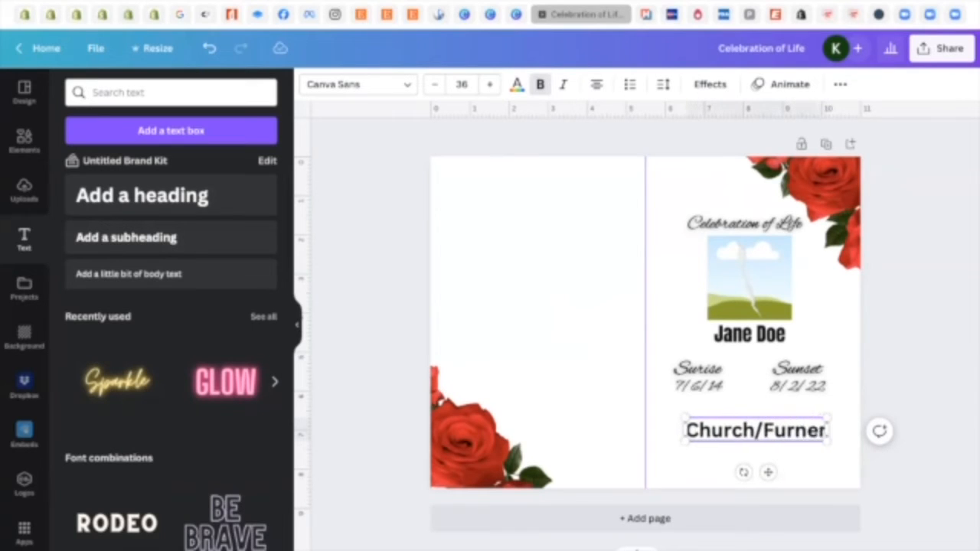
text(al Home)
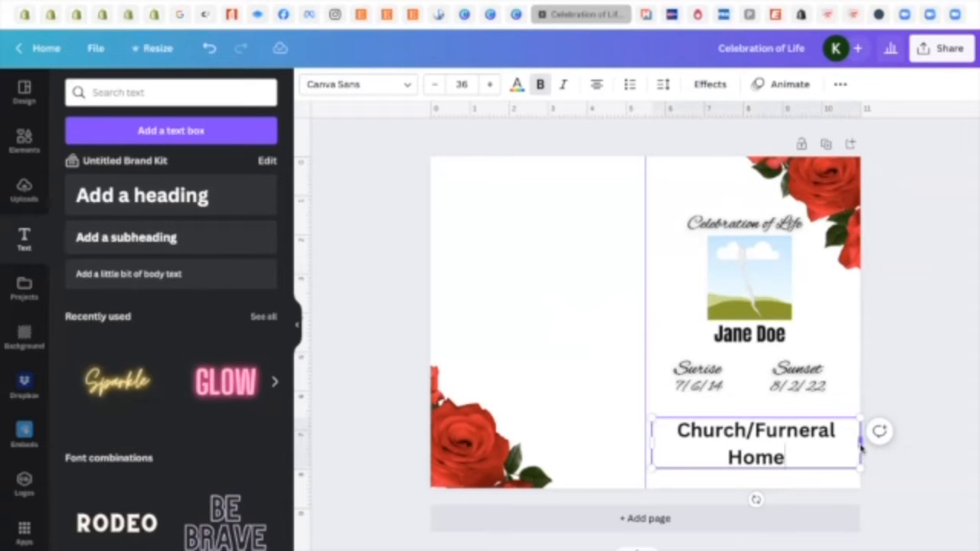
- Widen the "Church/Furneral Home" text box to fit one line inside the page edge and start a new line beneath the text
drag(860, 448, 880, 433)
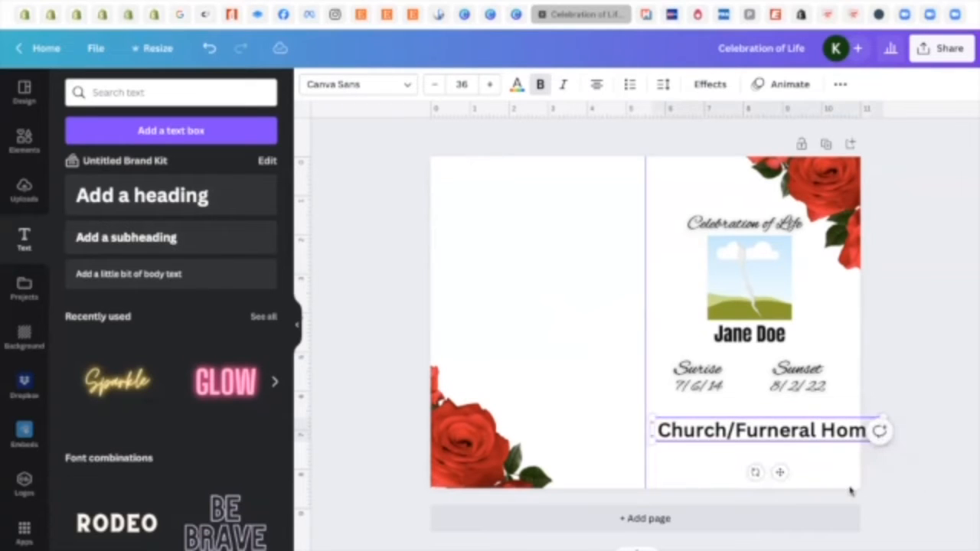
drag(779, 472, 758, 478)
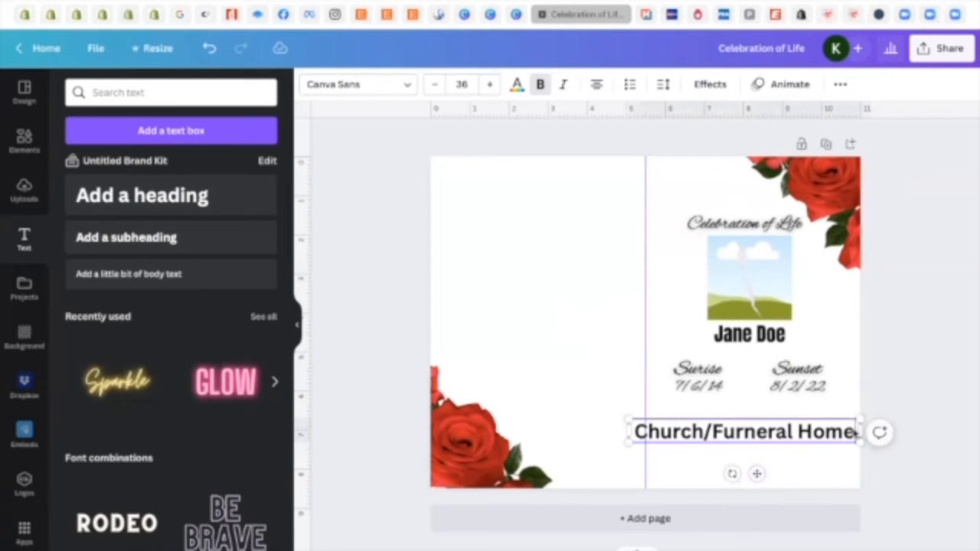
key(Return)
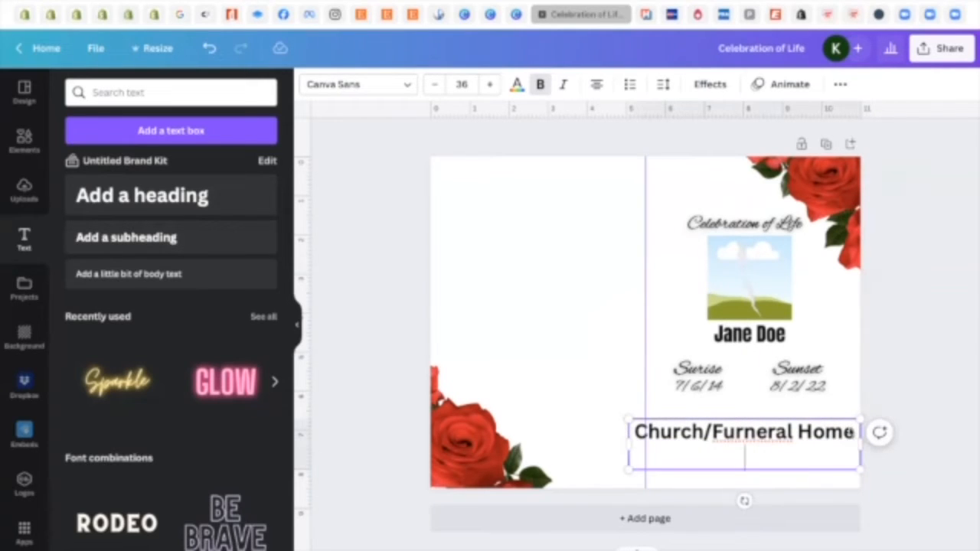
- Correct the misspelled word "Furneral" to "Funeral" in the venue text beneath the dates
click(765, 438)
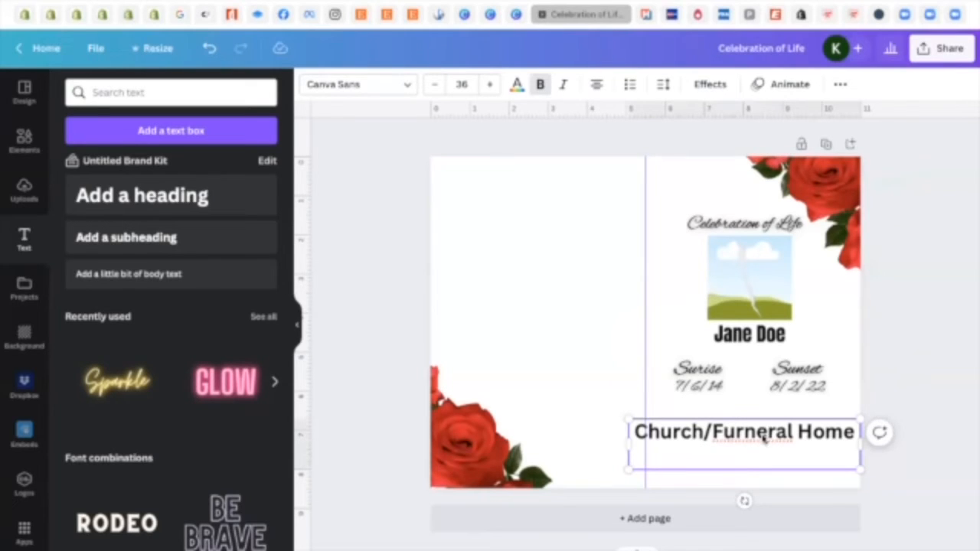
right_click(765, 438)
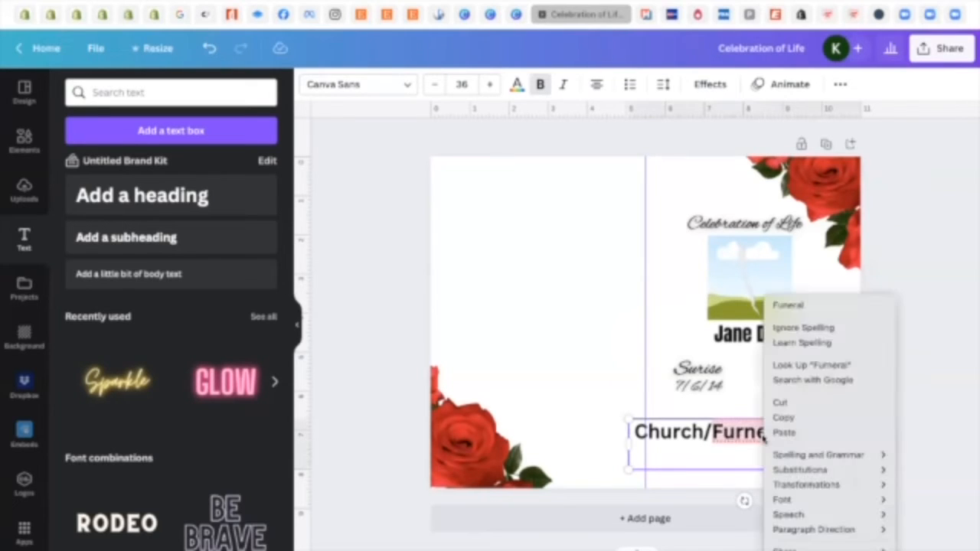
click(796, 307)
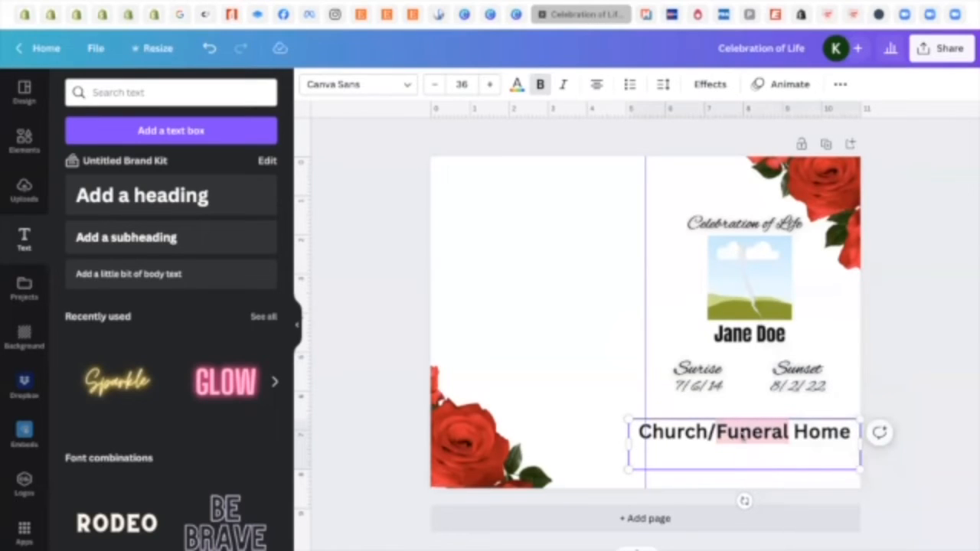
- Turn off bold on the line beneath "Church/Funeral Home" and enter the placeholder street address there
click(795, 456)
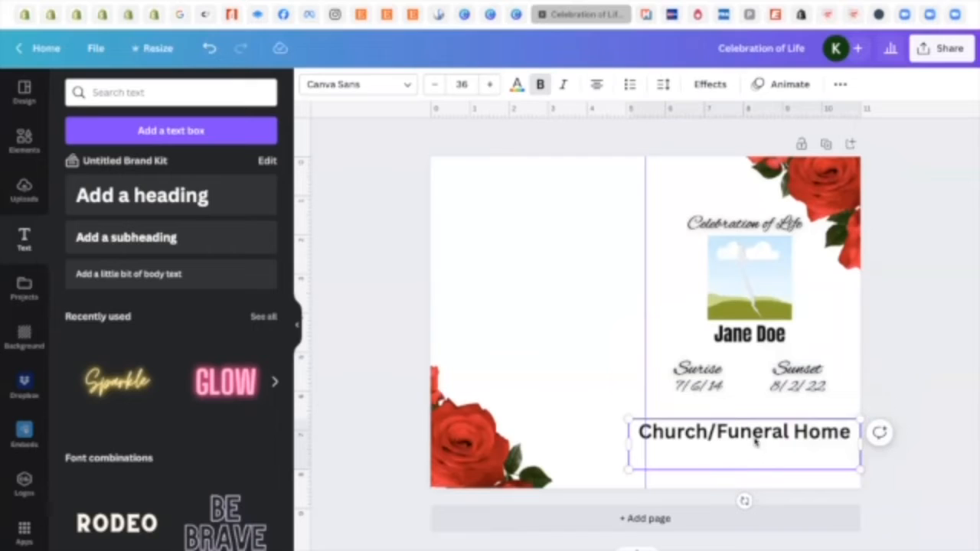
key(ctrl+b)
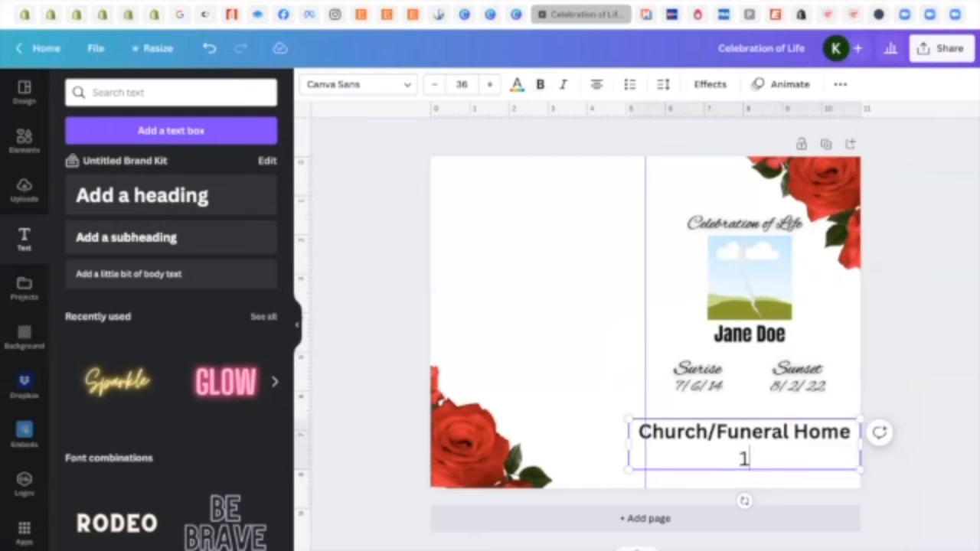
text(1234)
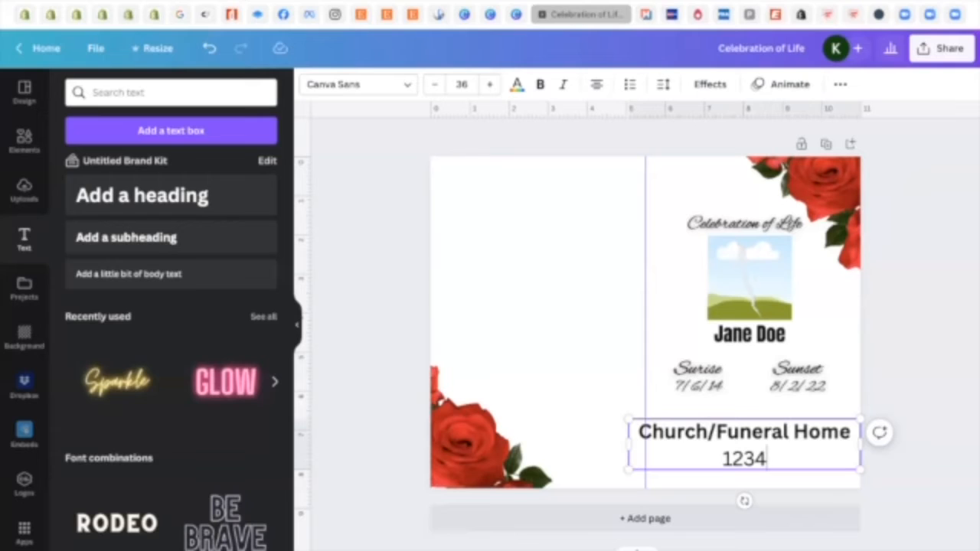
text(an)
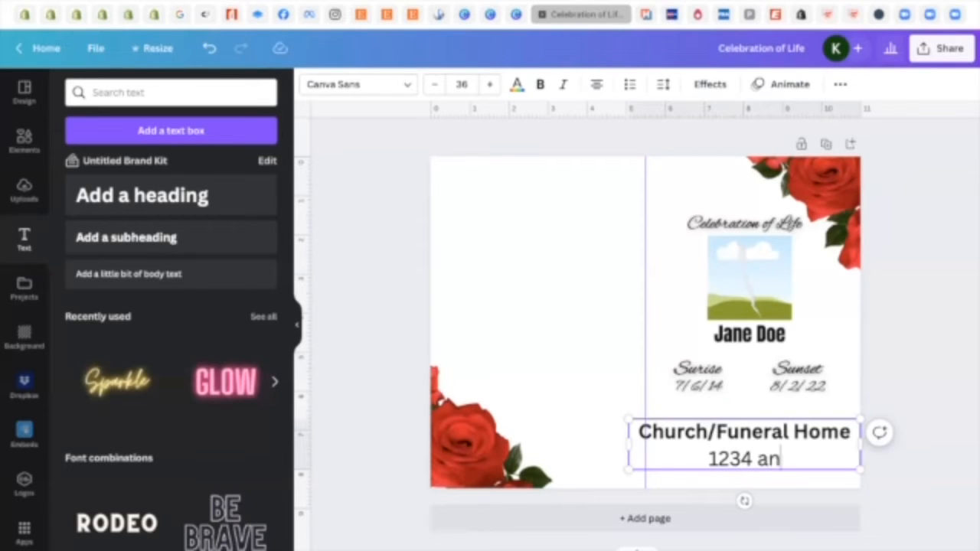
text(ywhere s)
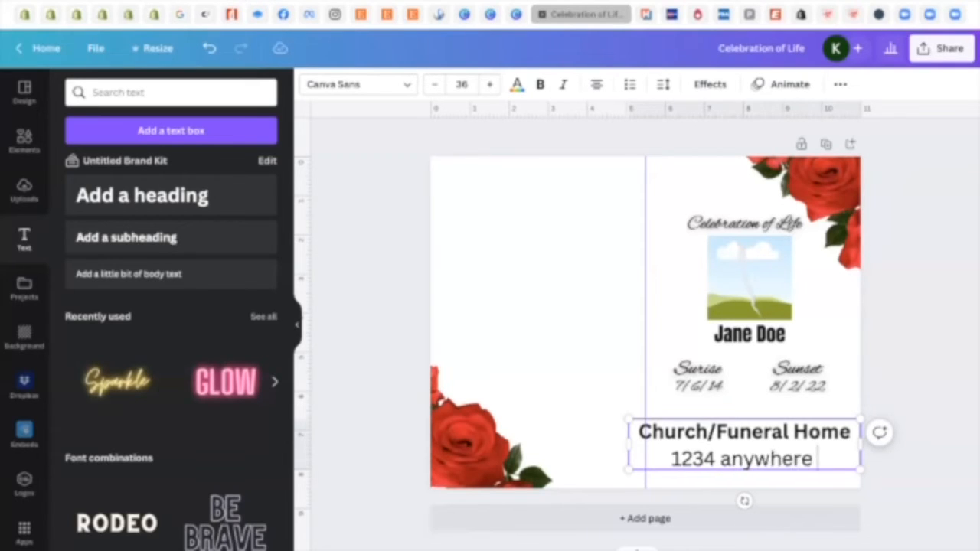
key(BackSpace)
key(BackSpace)
text(St)
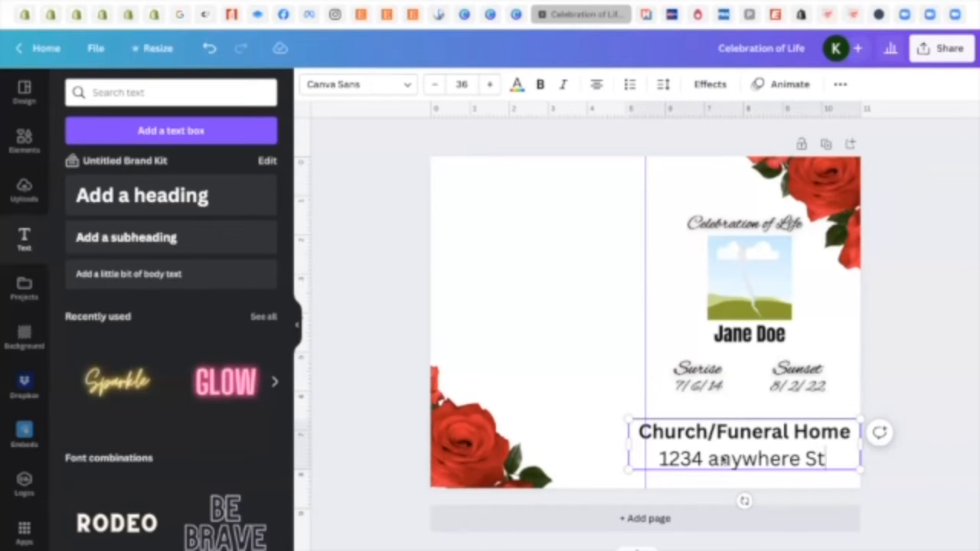
- Capitalize the street name in the address line and add a period after "St"
click(717, 463)
key(BackSpace)
text(A)
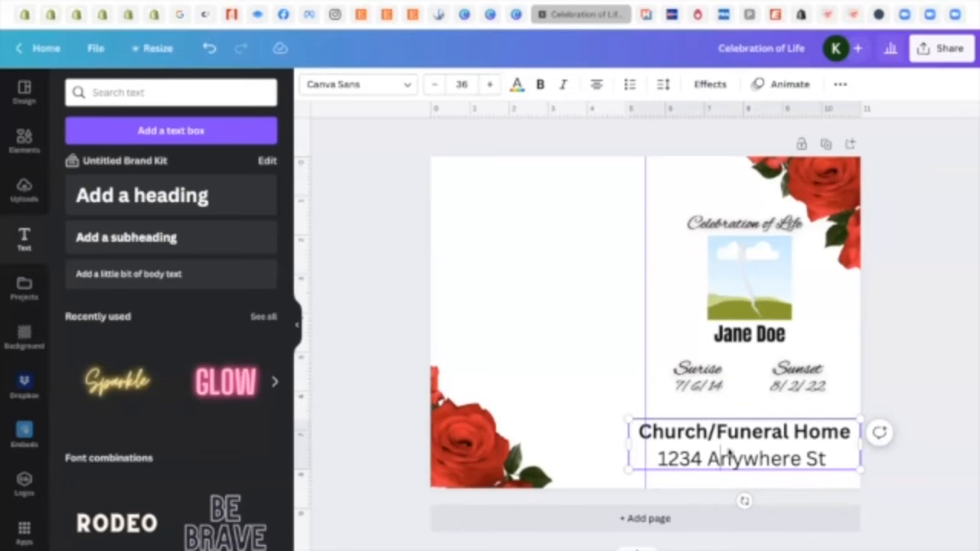
click(828, 459)
text(.)
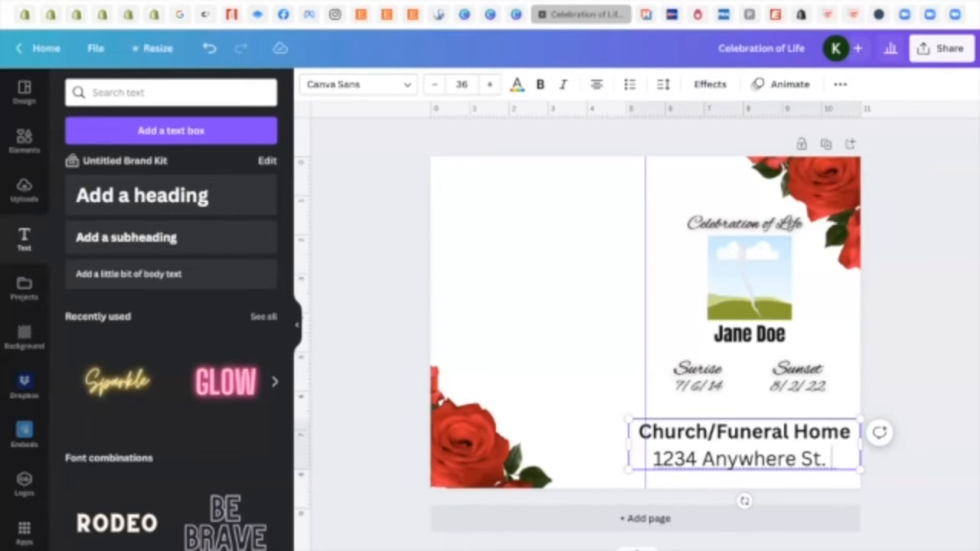
- Complete the address with "City" after the street and "State, Zip" on the following line
text( City)
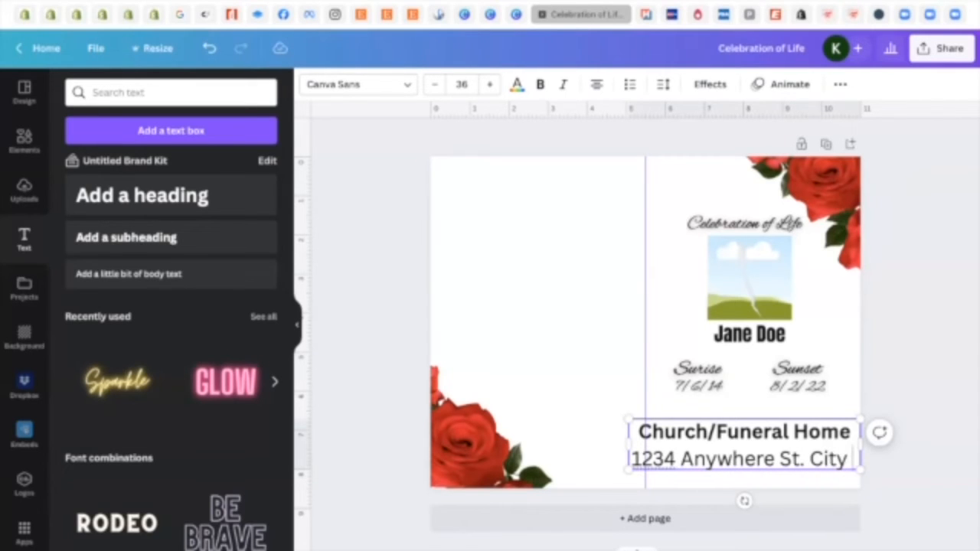
key(Return)
text(State)
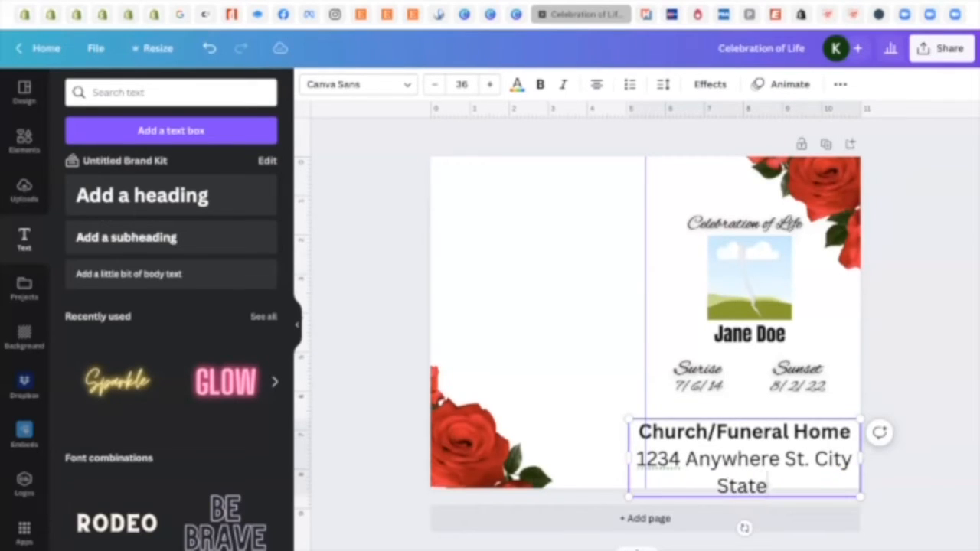
text(, Zip)
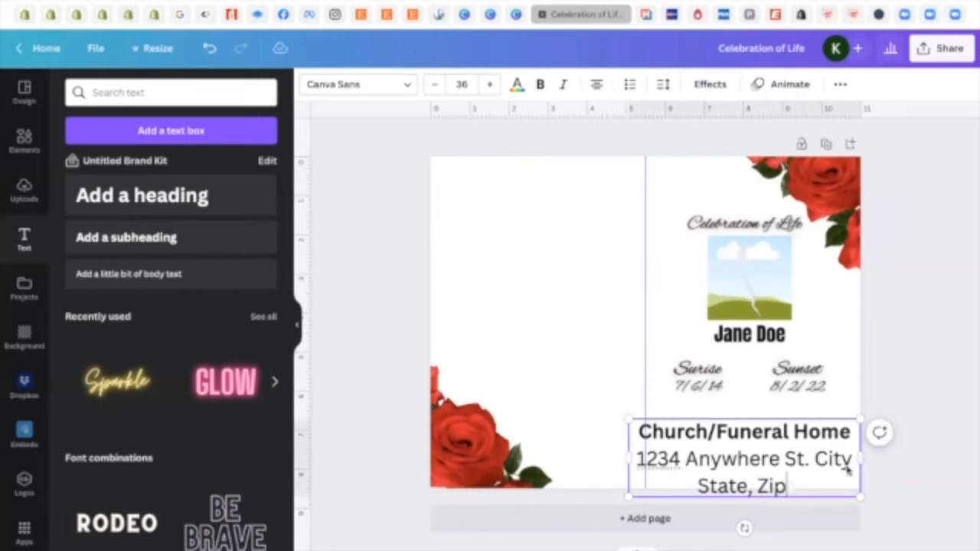
- Shrink the venue text to font size 24.3 and center it beneath the dates, removing the stray blank second page
drag(861, 498, 789, 470)
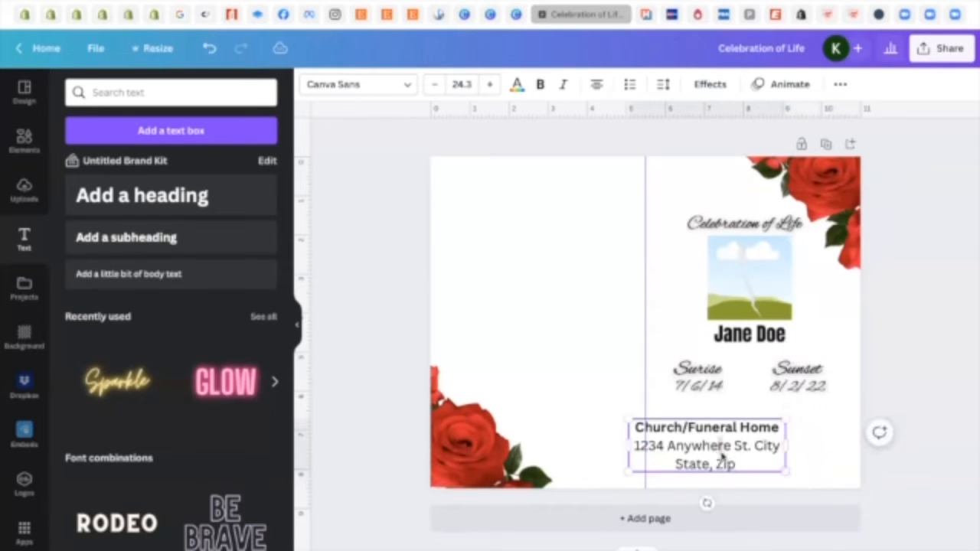
click(763, 515)
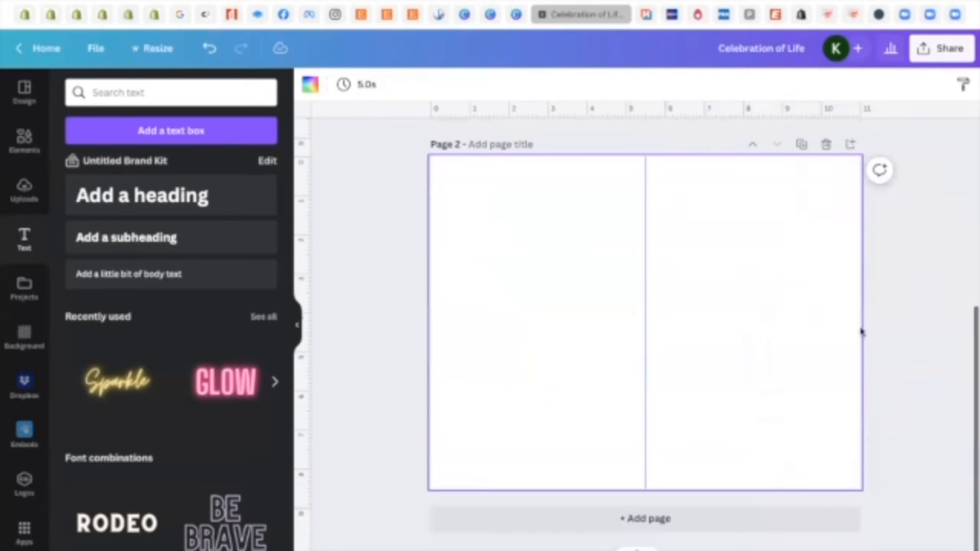
scroll(965, 305, up, 4)
scroll(963, 306, up, 2)
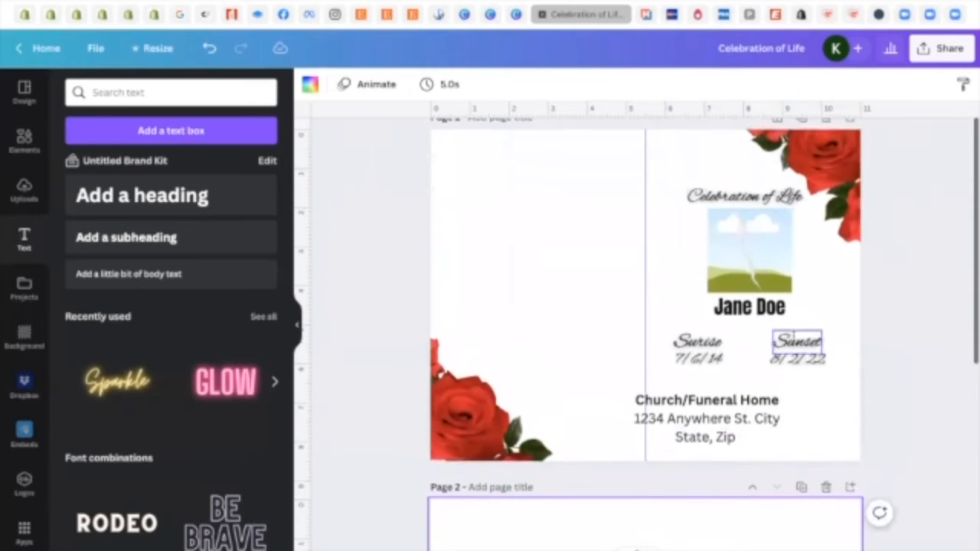
click(723, 434)
drag(739, 433, 760, 435)
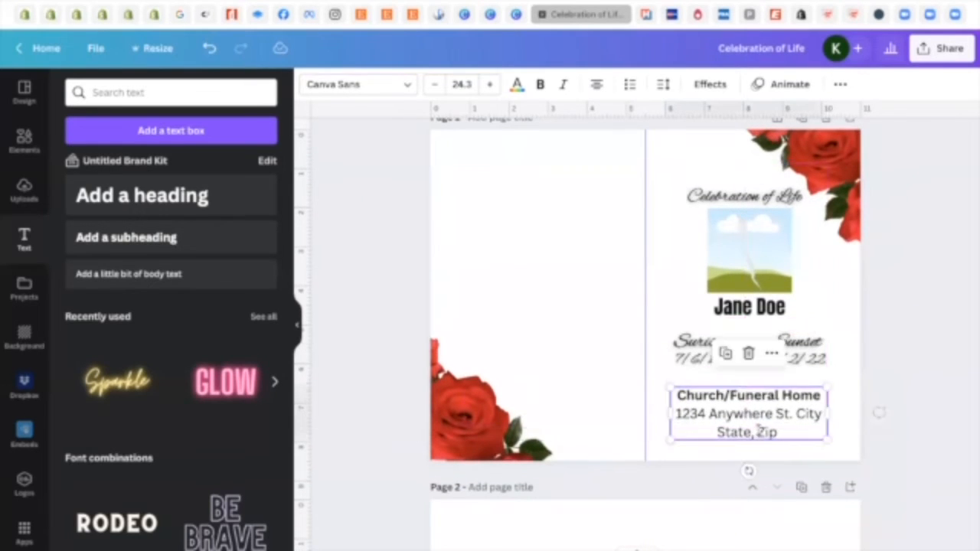
click(825, 486)
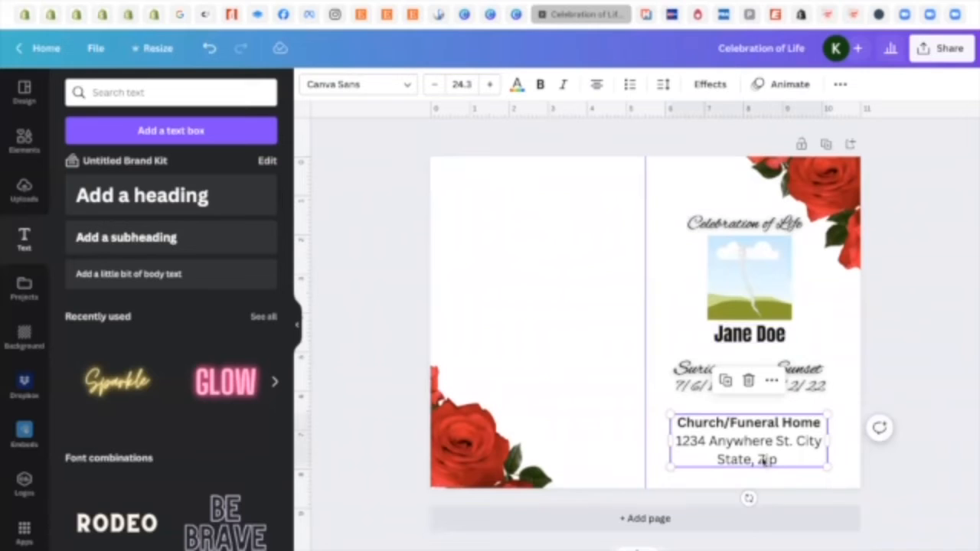
- Change the venue text's font to Anton and nudge the block slightly to the right beneath the dates
click(354, 86)
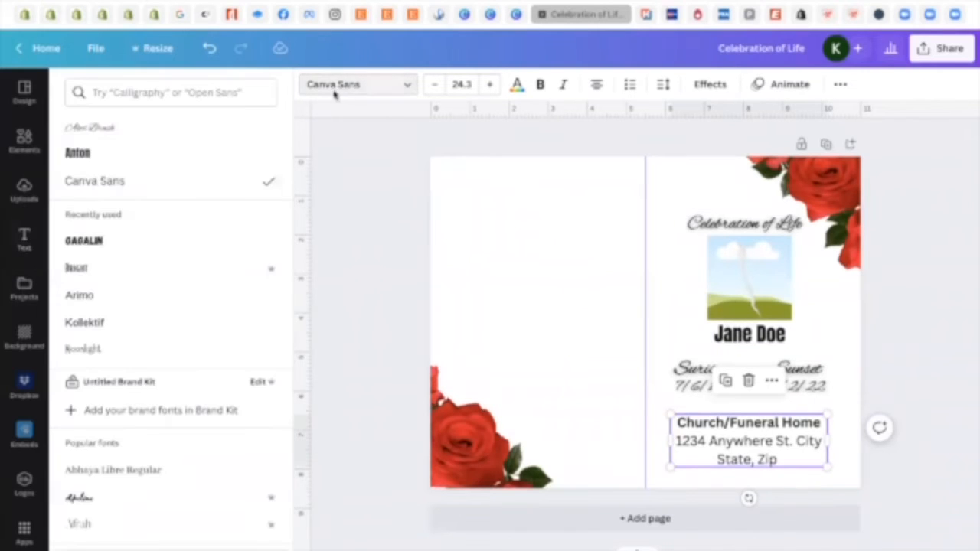
click(125, 155)
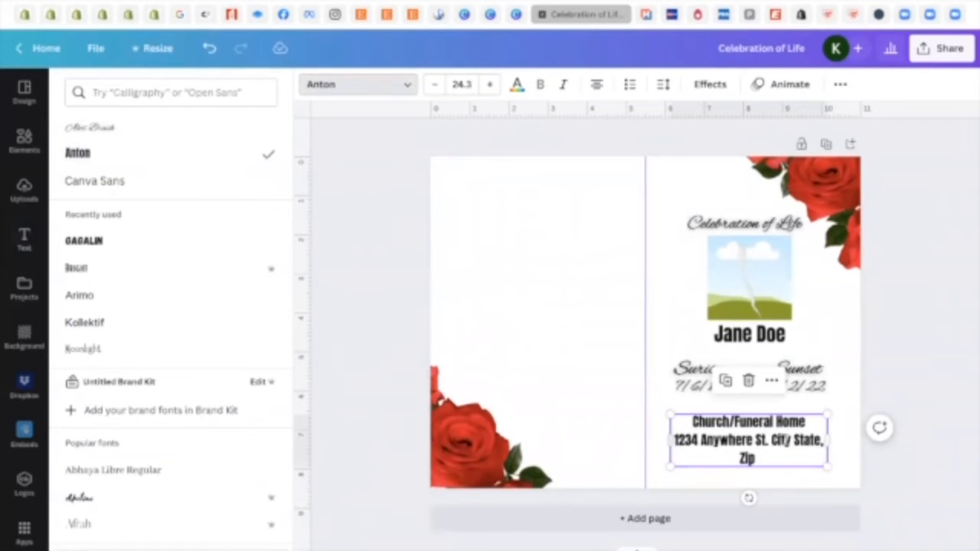
click(915, 473)
click(947, 358)
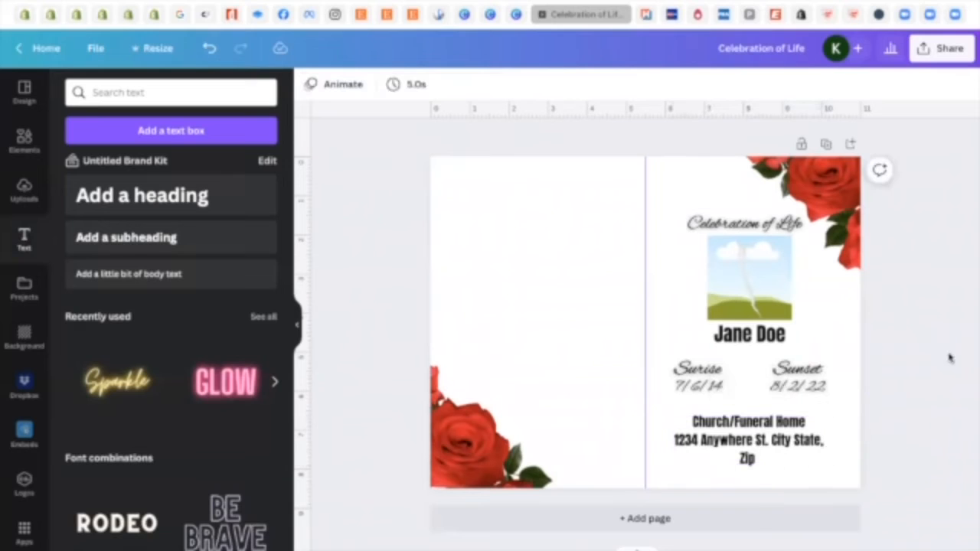
click(748, 458)
drag(752, 458, 756, 458)
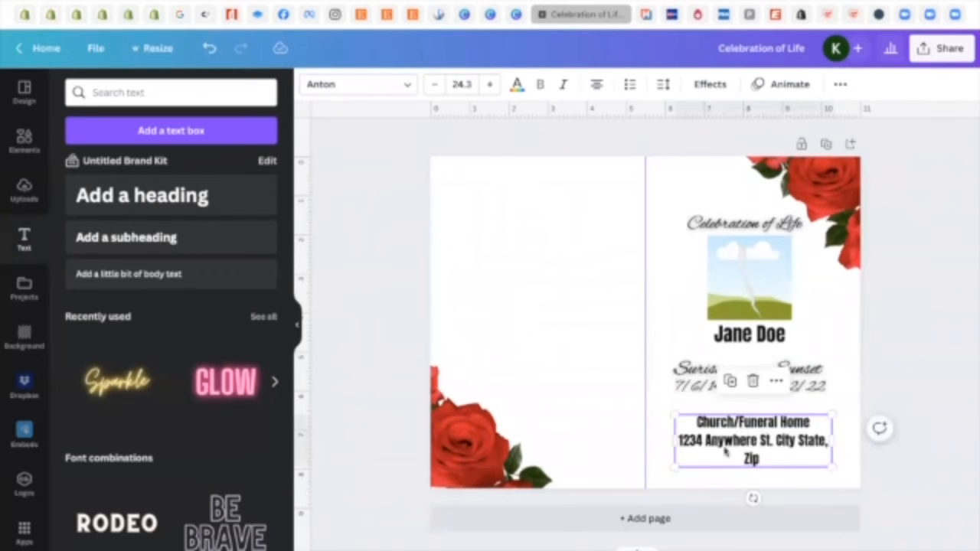
- Add a line reading "Viewing Time/Service Time" beneath the address in the venue text box
click(771, 462)
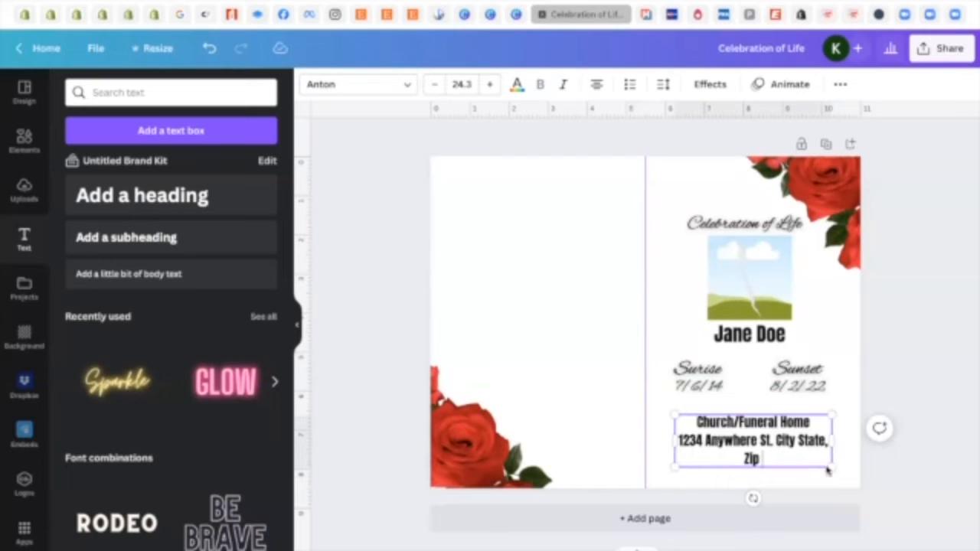
key(Return)
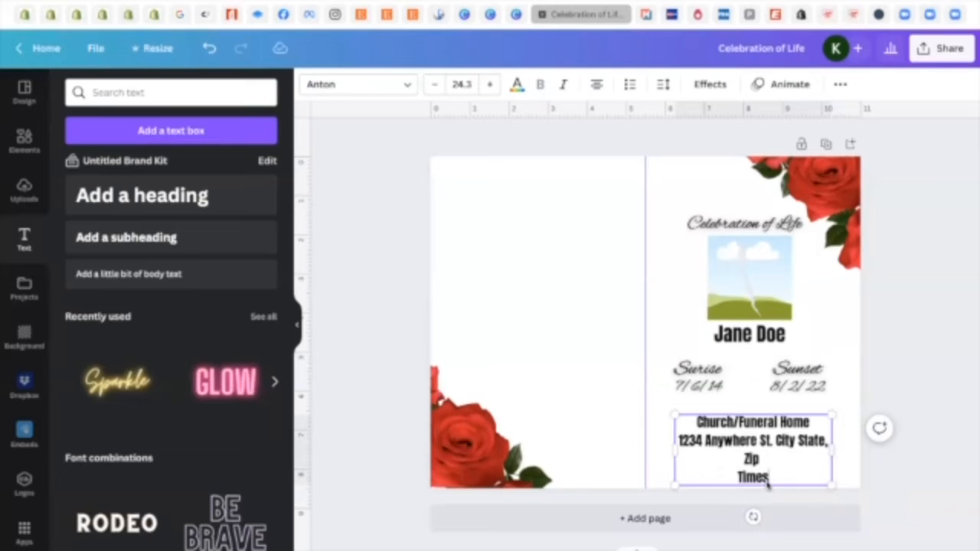
key(BackSpace)
key(BackSpace)
key(BackSpace)
key(BackSpace)
key(BackSpace)
text(Viewing)
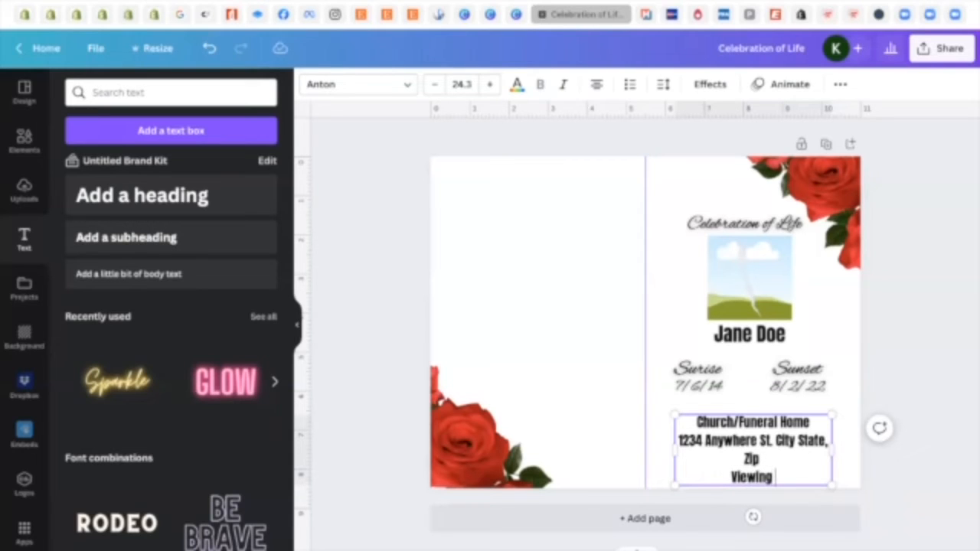
text( Time)
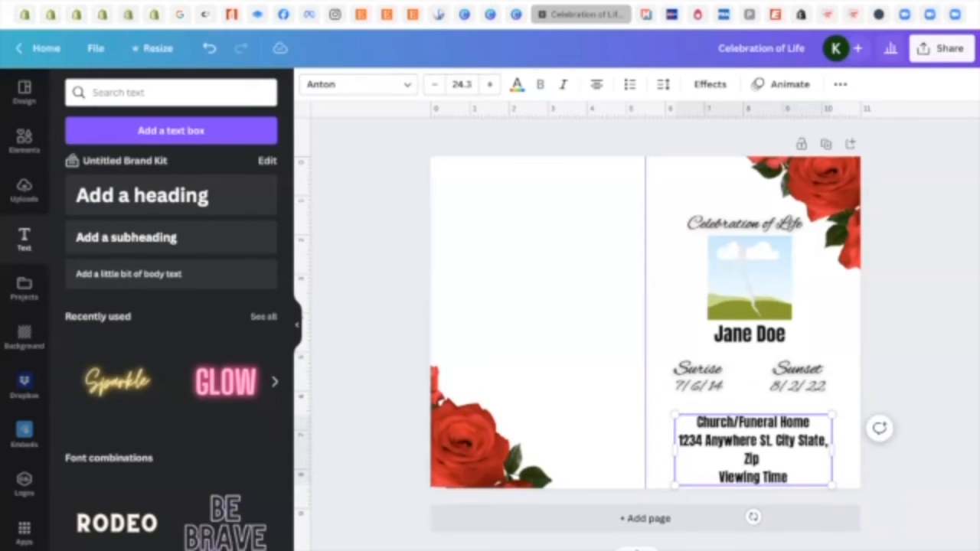
text(/S)
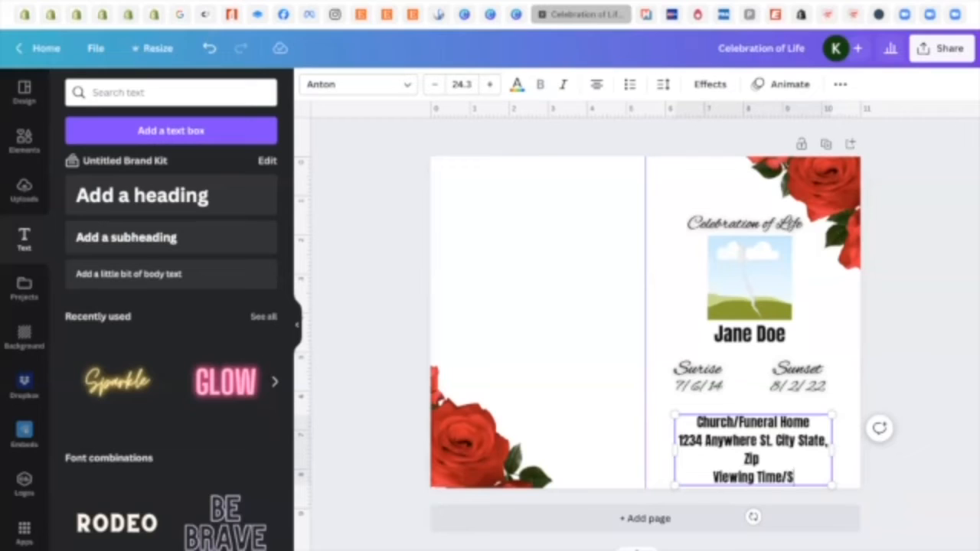
text(ervice)
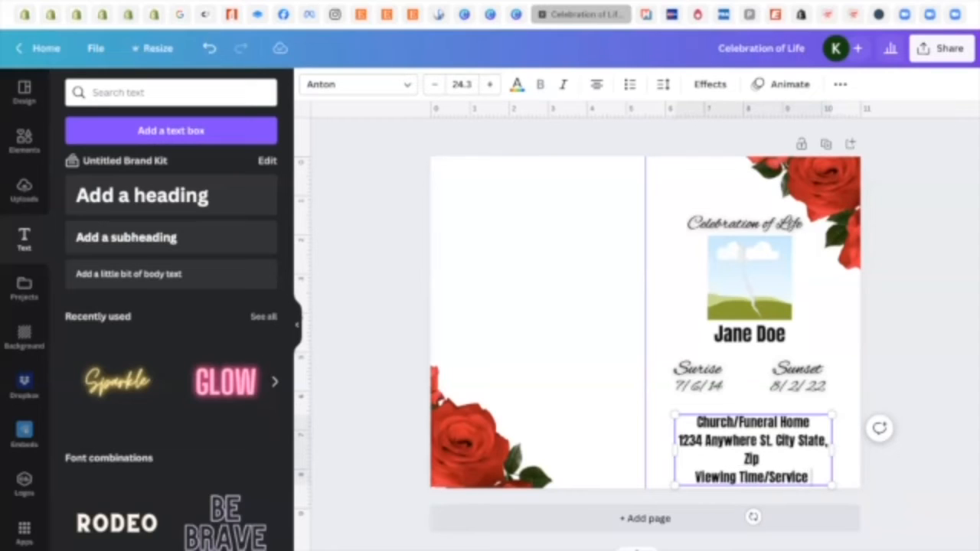
text( Time)
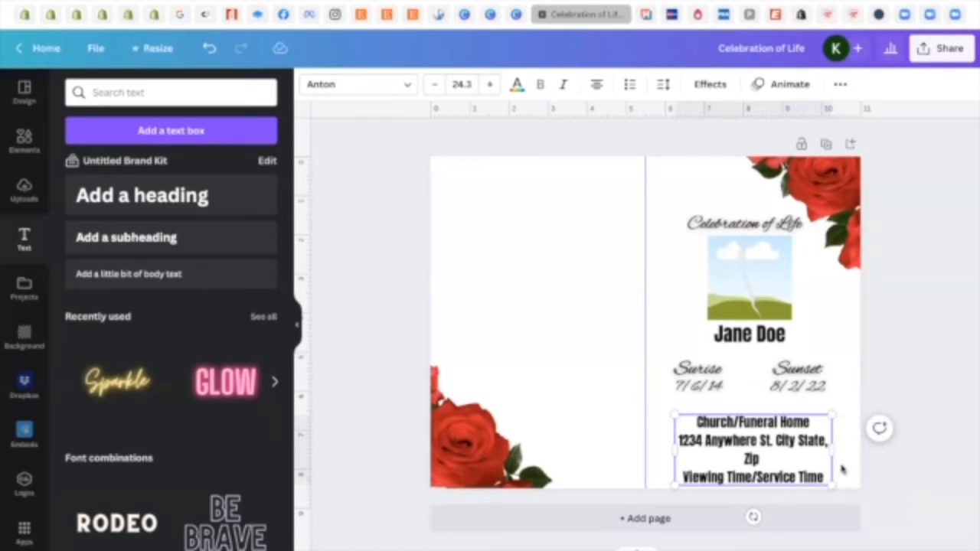
- Shrink the venue and service-time text block to font size 19 and raise it slightly beneath the dates
click(921, 498)
click(753, 473)
drag(754, 473, 753, 466)
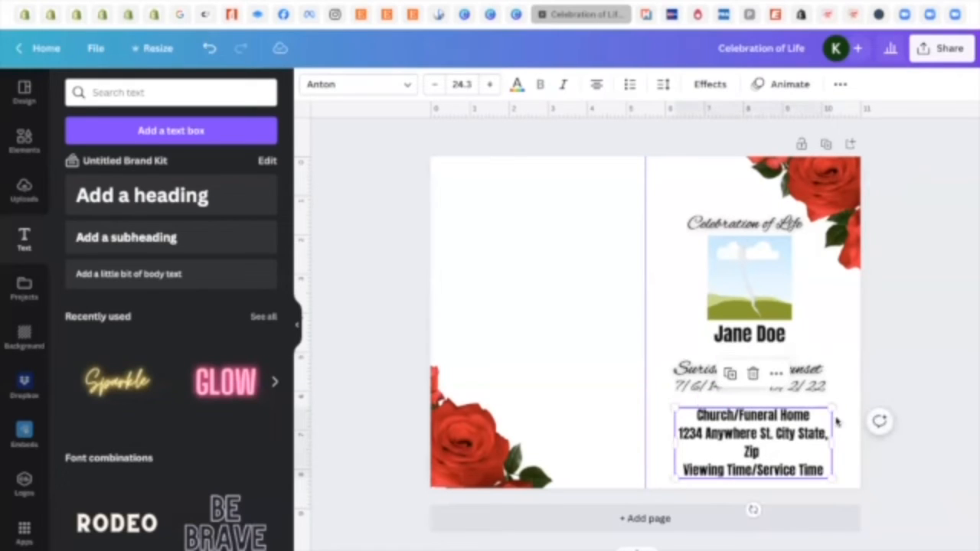
drag(832, 411, 821, 416)
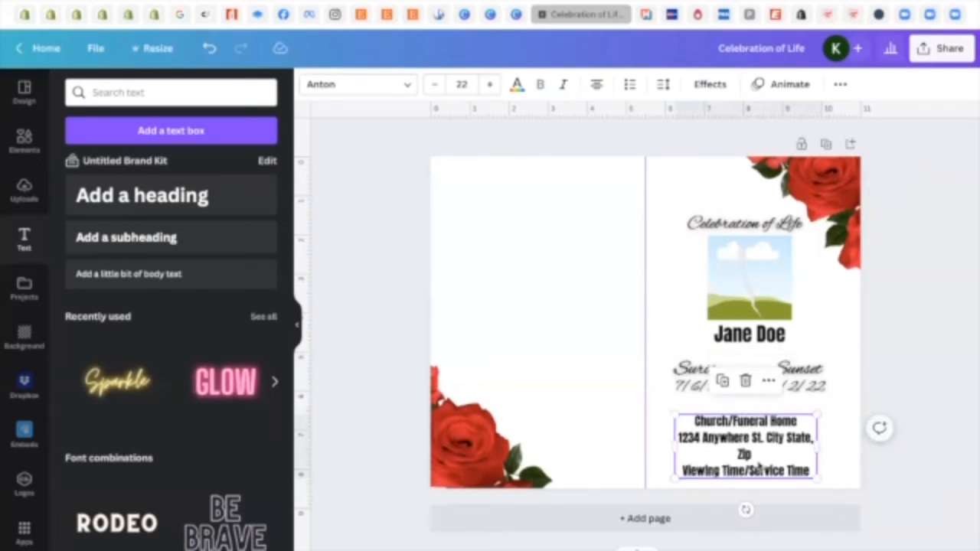
drag(761, 467, 765, 462)
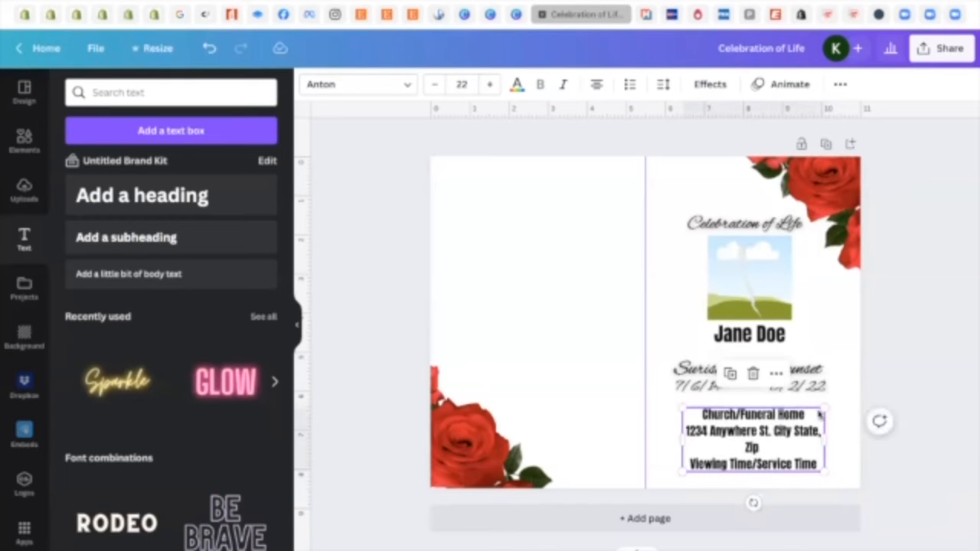
drag(823, 408, 805, 417)
- Center the venue text block under the name and dates, leaving a small gap below the date lines
drag(760, 442, 776, 437)
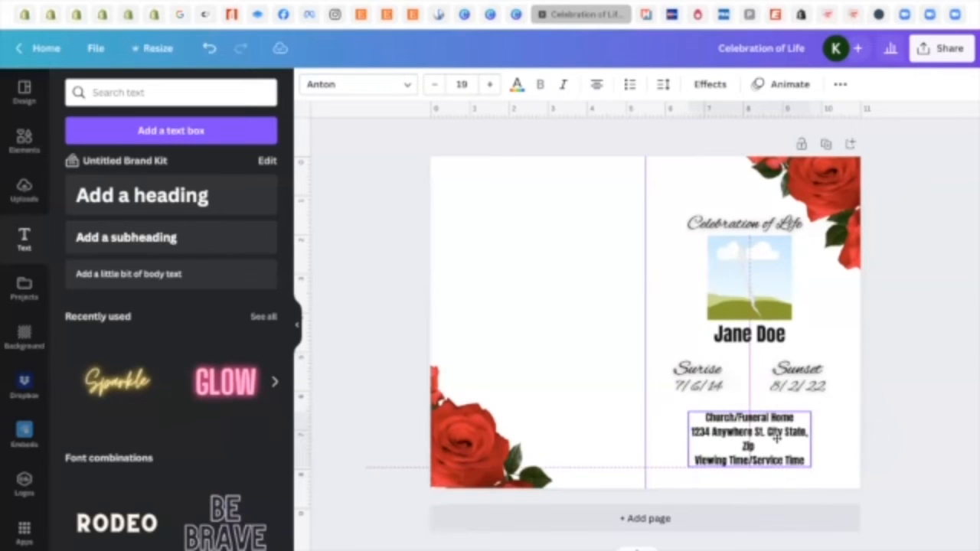
click(816, 471)
drag(776, 458, 785, 454)
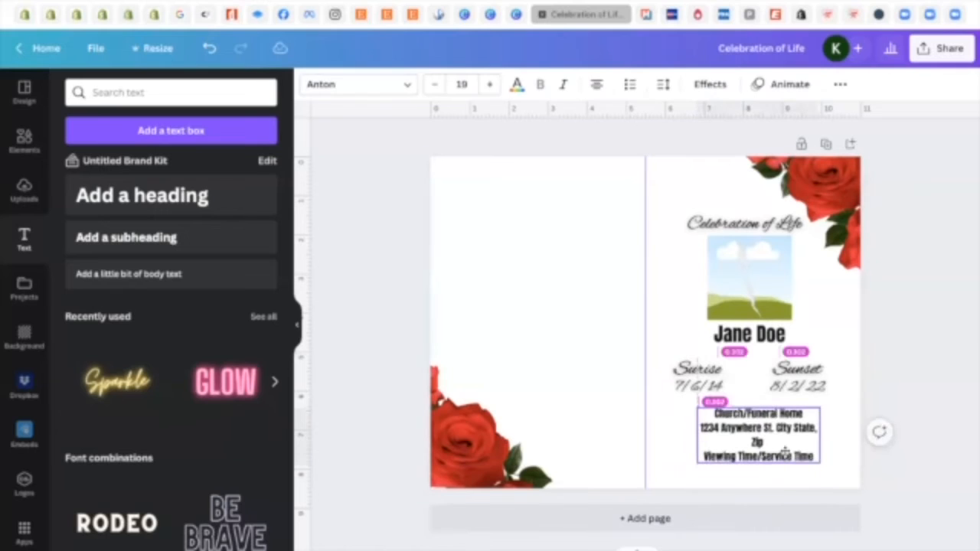
click(863, 477)
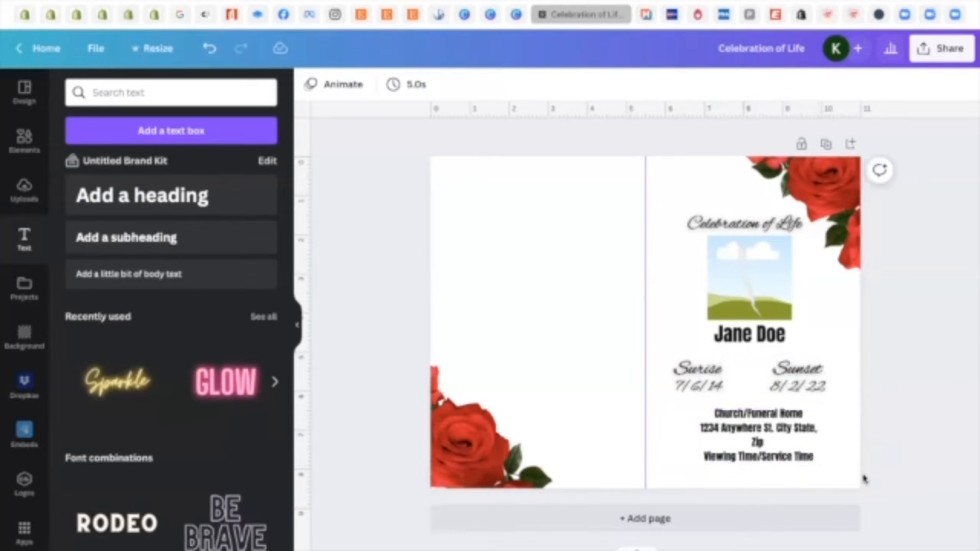
click(781, 451)
drag(775, 447, 773, 448)
click(911, 503)
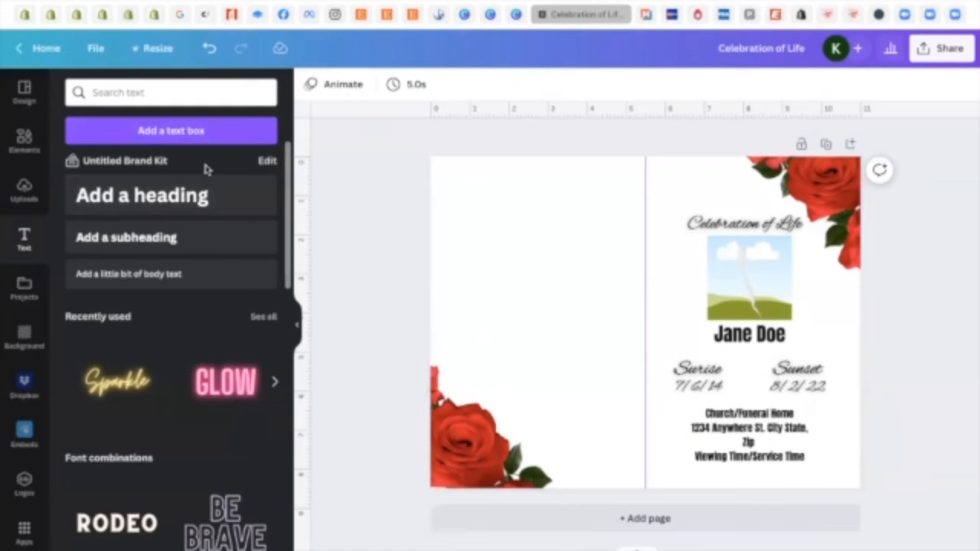
- Add a heading text box in the upper part of the blank back panel reading "Pallbearers"
click(178, 196)
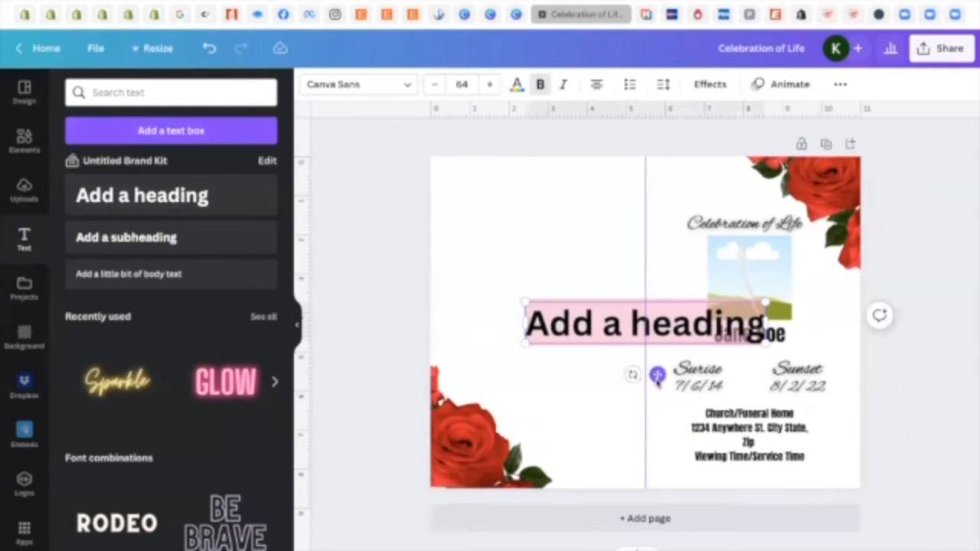
drag(656, 376, 553, 264)
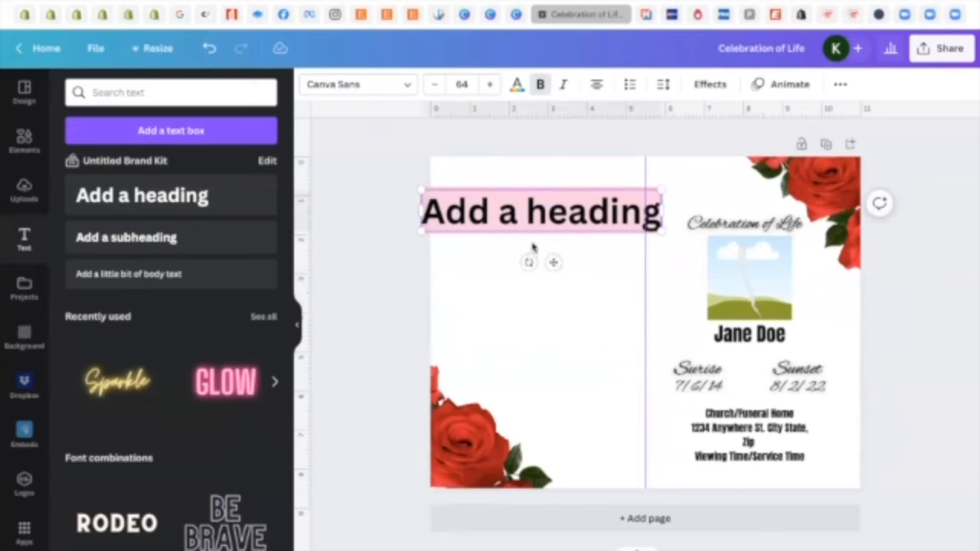
text(Pa)
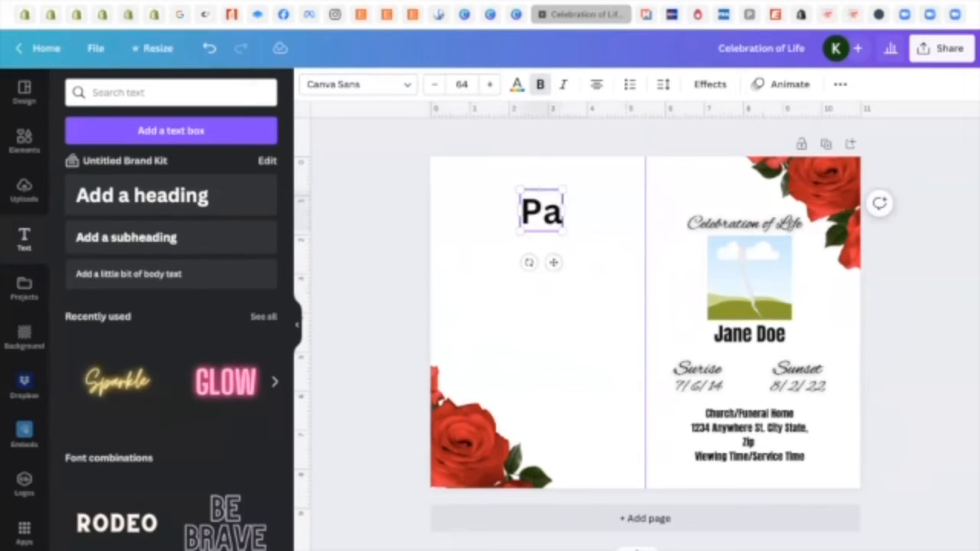
text(llbe)
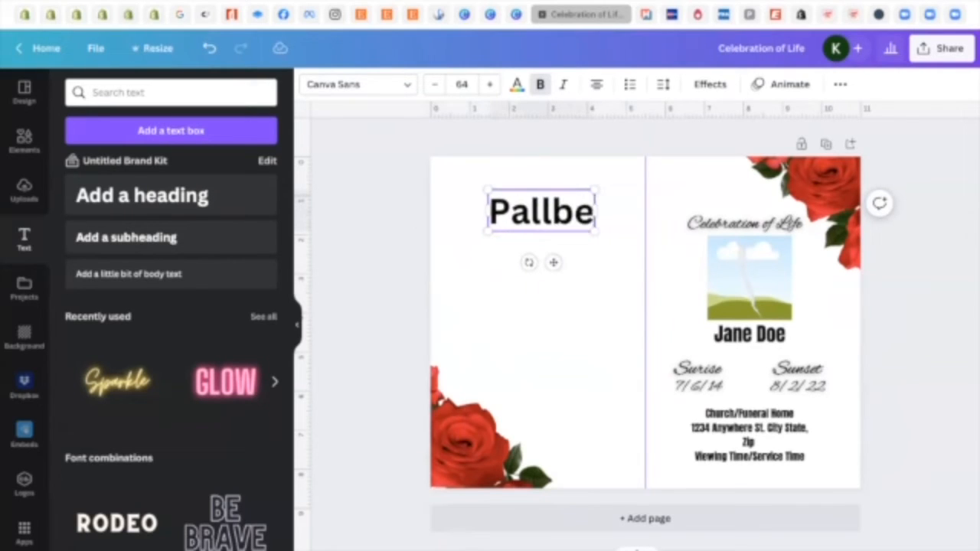
text(arers)
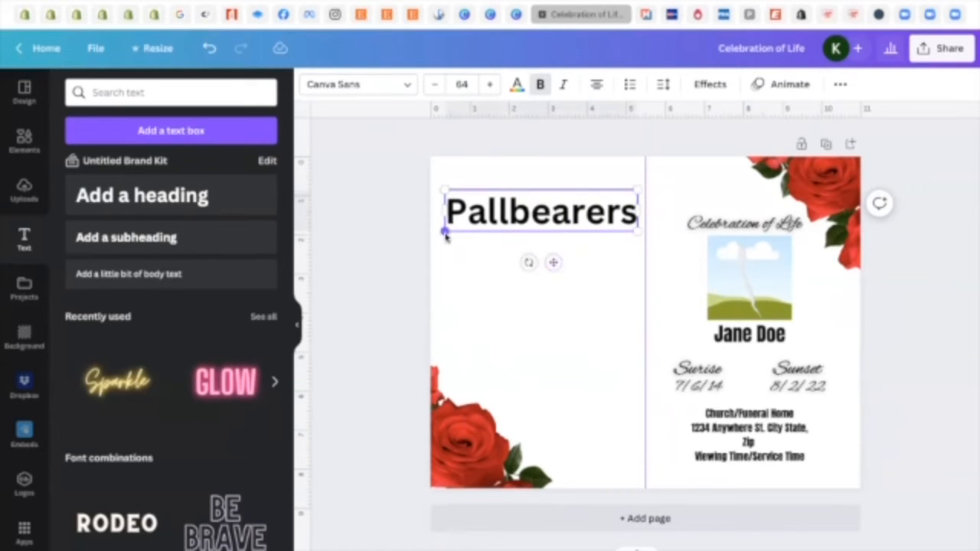
- Shrink the "Pallbearers" heading to font size 36.9, center it near the back panel's top edge and widen its box slightly
drag(445, 235, 525, 213)
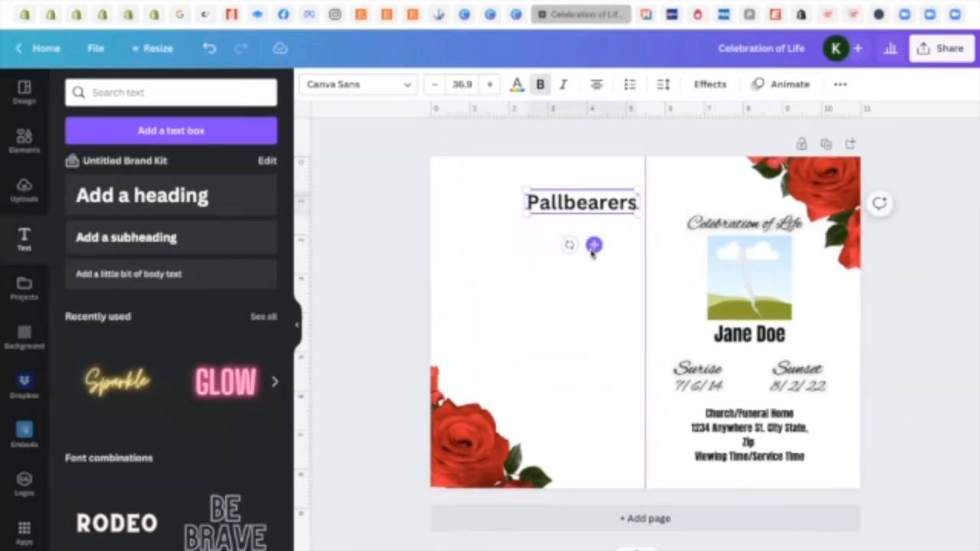
drag(593, 246, 549, 223)
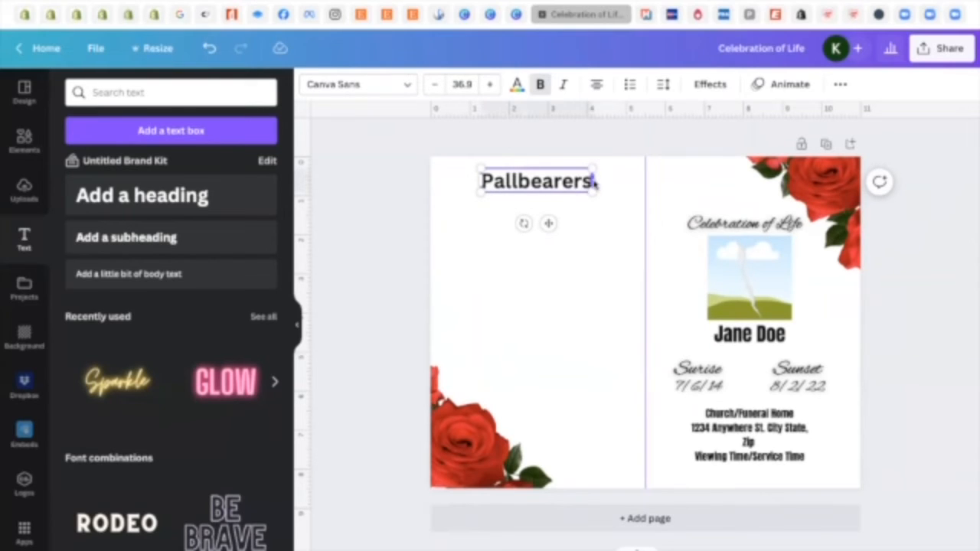
drag(594, 182, 598, 189)
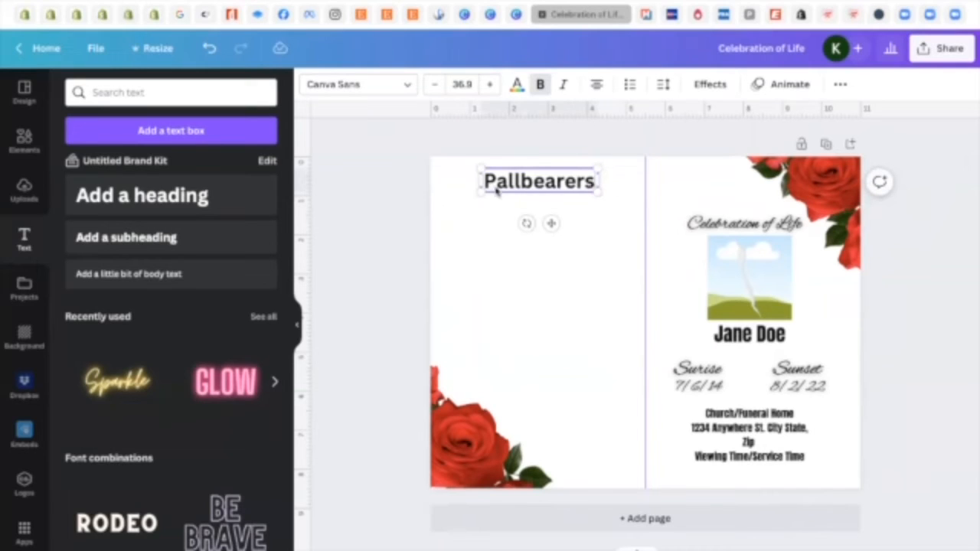
- Add two lines reading "Name" beneath "Pallbearers" in the same text box, keeping the default line spacing
click(592, 191)
key(Return)
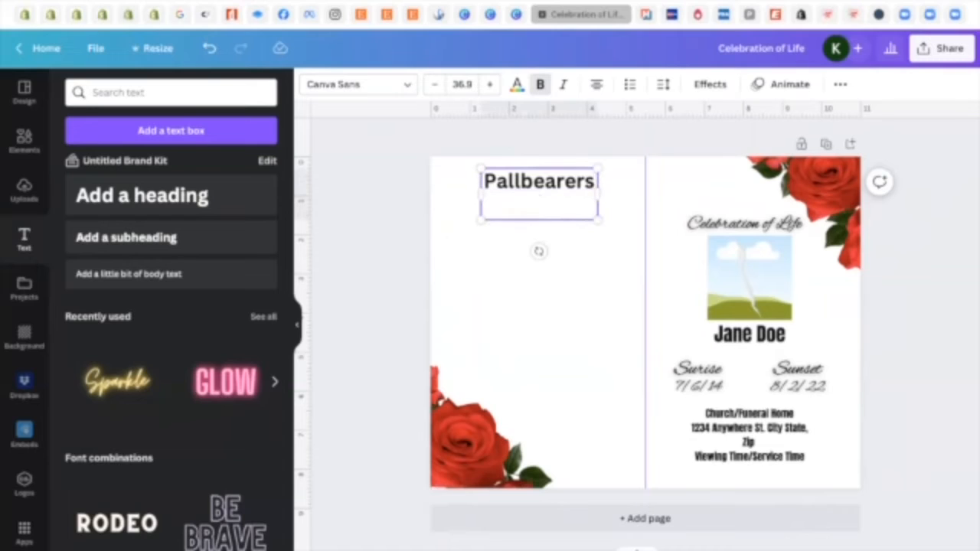
text(Name)
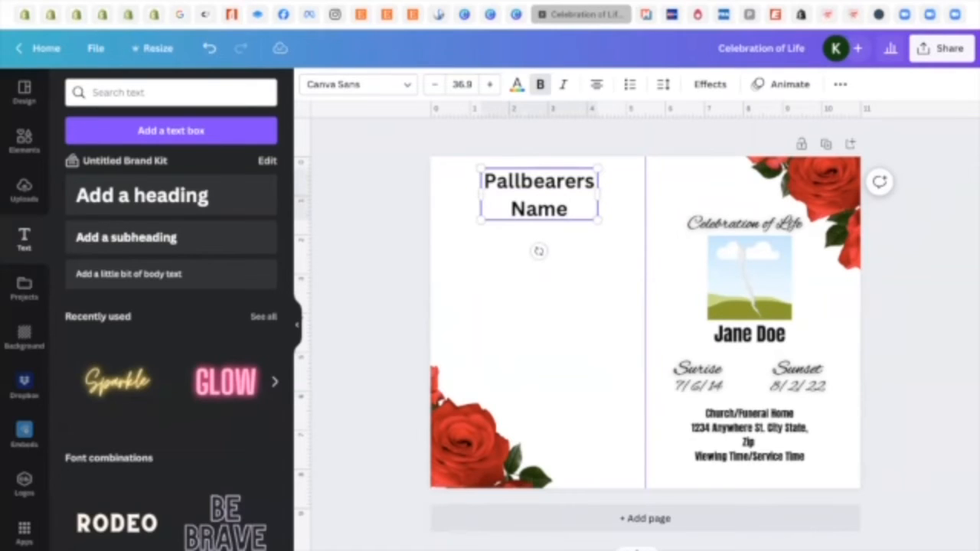
key(Return)
text(Name)
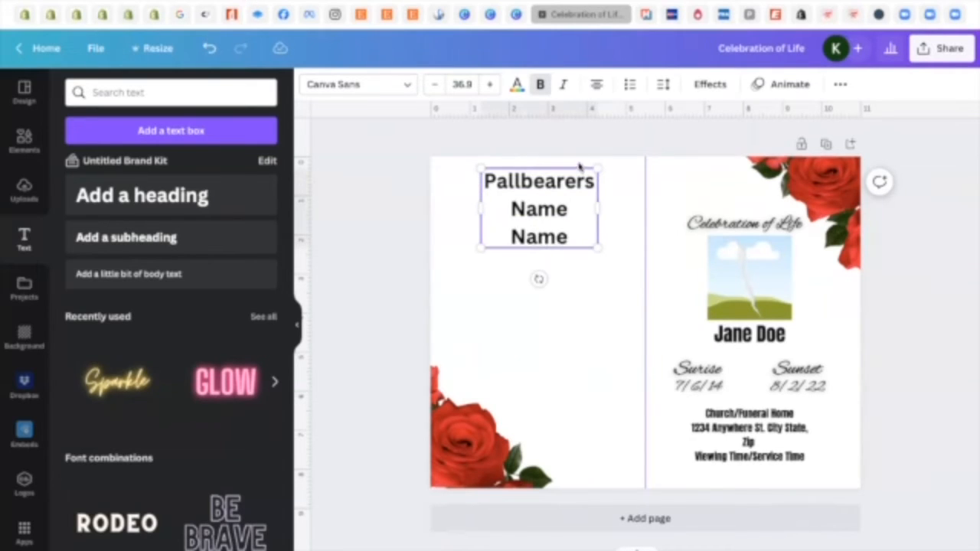
click(663, 86)
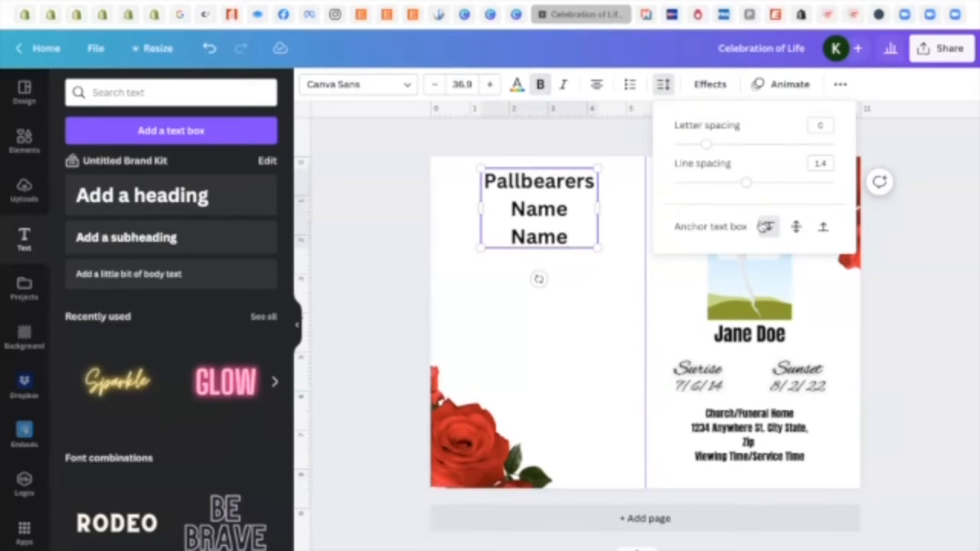
click(589, 147)
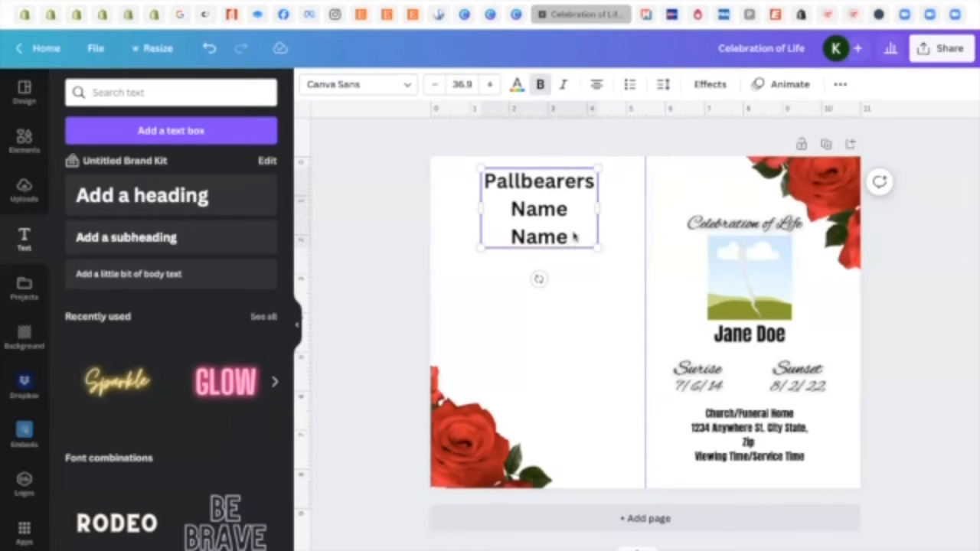
- Extend the pallbearer list with four more lines reading "Name"
key(Return)
text(Name)
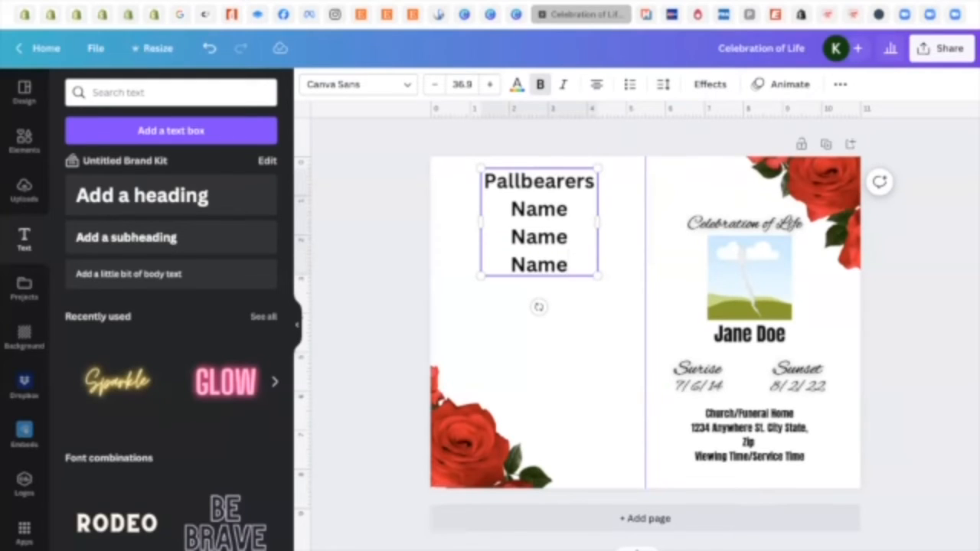
key(Return)
text(Name)
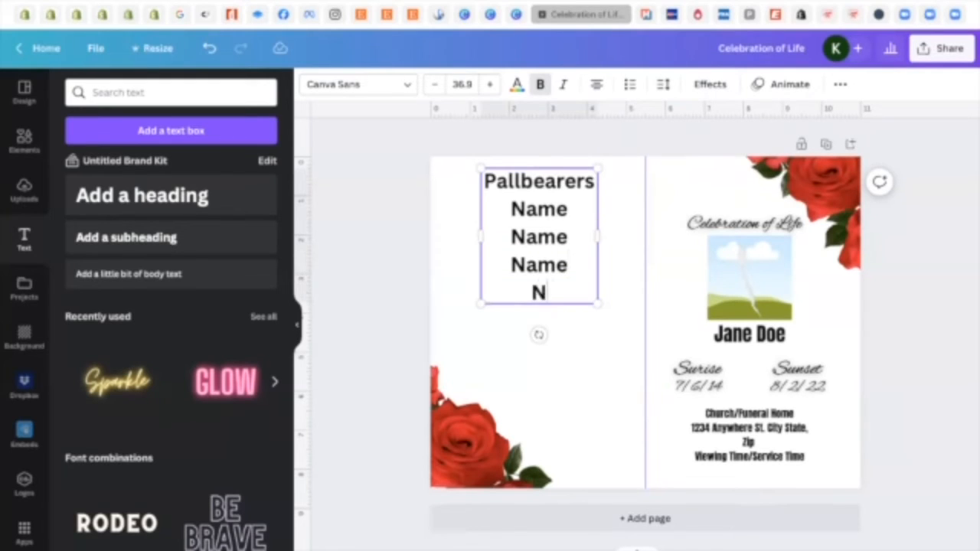
key(Return)
text(Name)
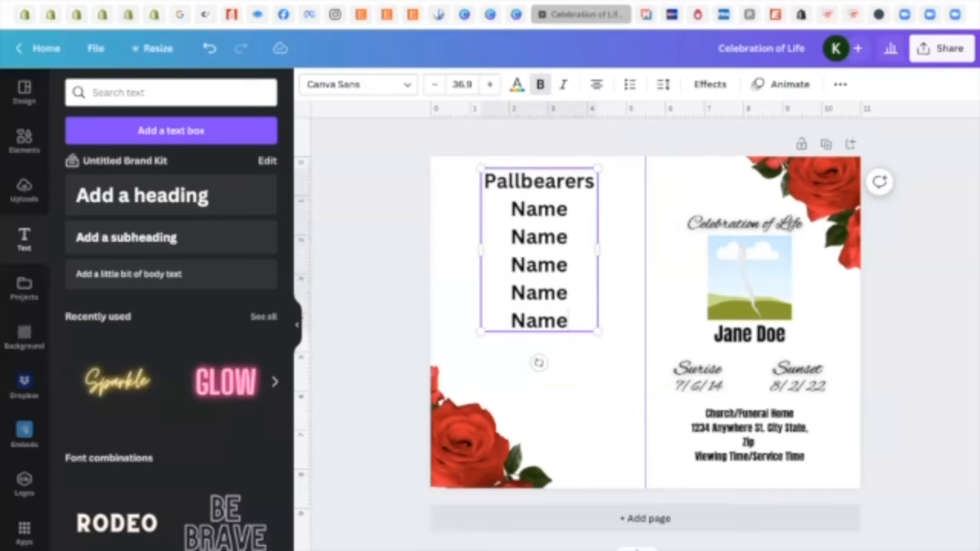
key(Return)
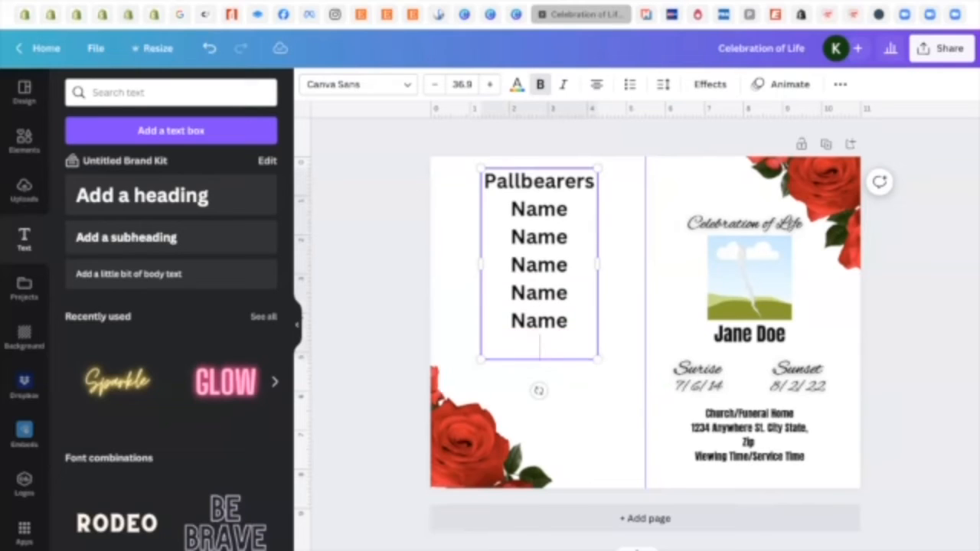
text(Name)
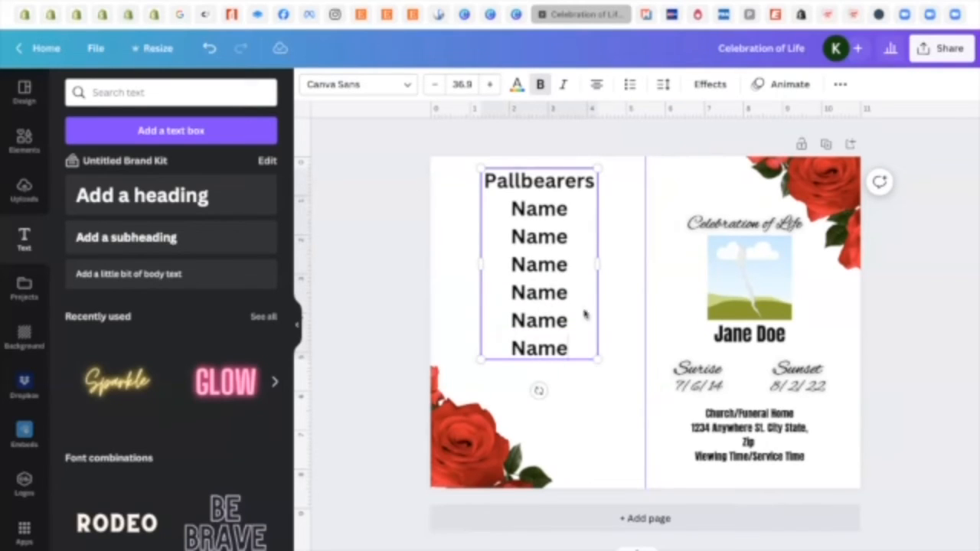
- Reduce only the word "Pallbearers" to font size 22.5
double_click(527, 184)
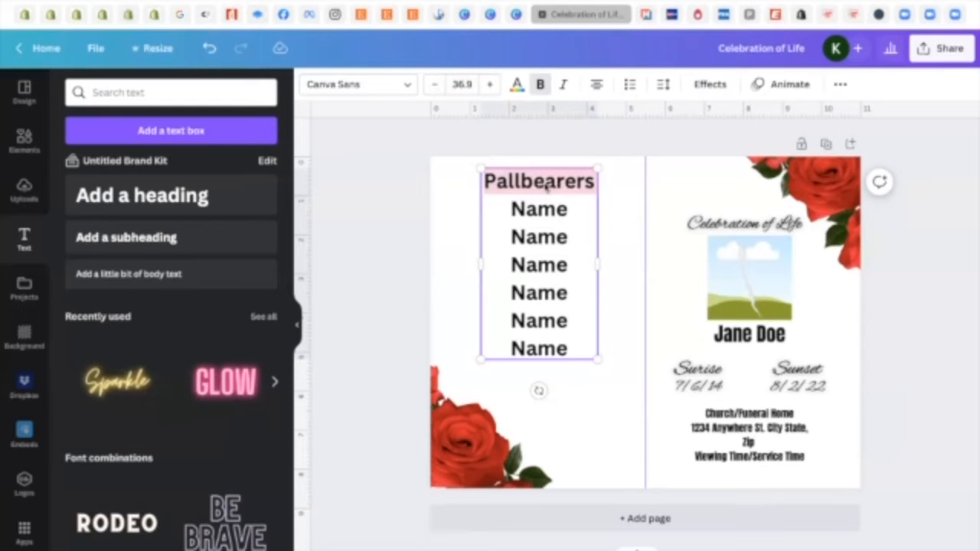
click(435, 85)
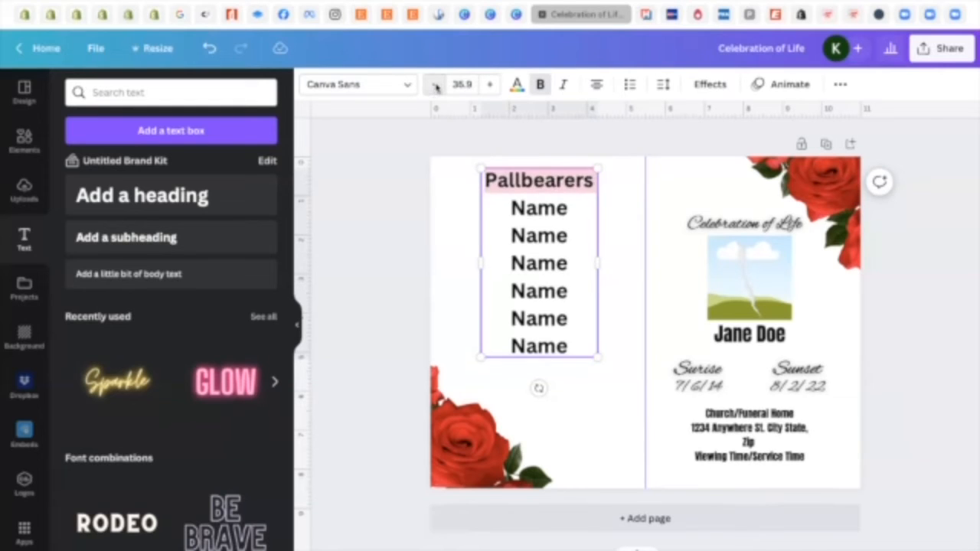
click(435, 85)
click(435, 85)
click(434, 85)
click(435, 85)
click(434, 85)
click(434, 85)
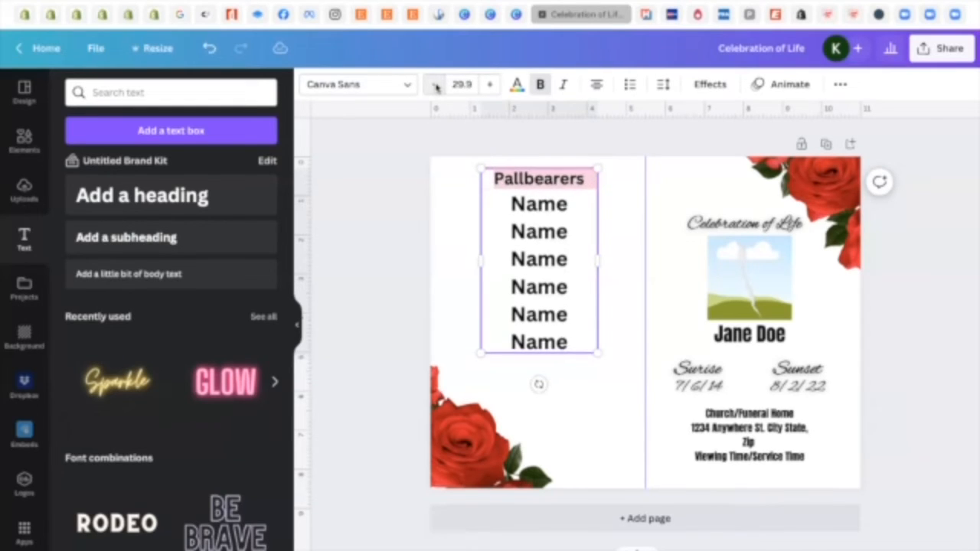
click(434, 85)
click(435, 85)
click(434, 85)
click(435, 85)
click(435, 85)
click(435, 85)
click(435, 85)
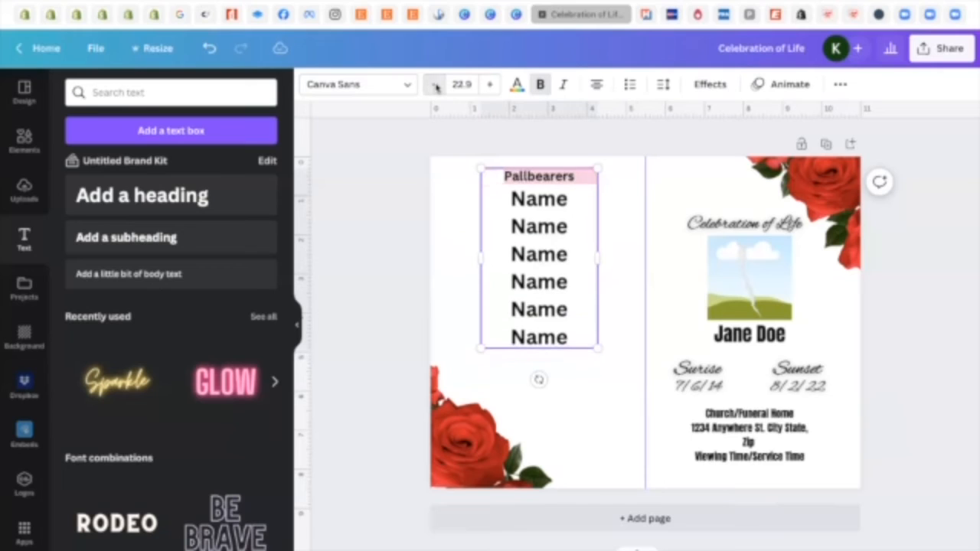
click(435, 85)
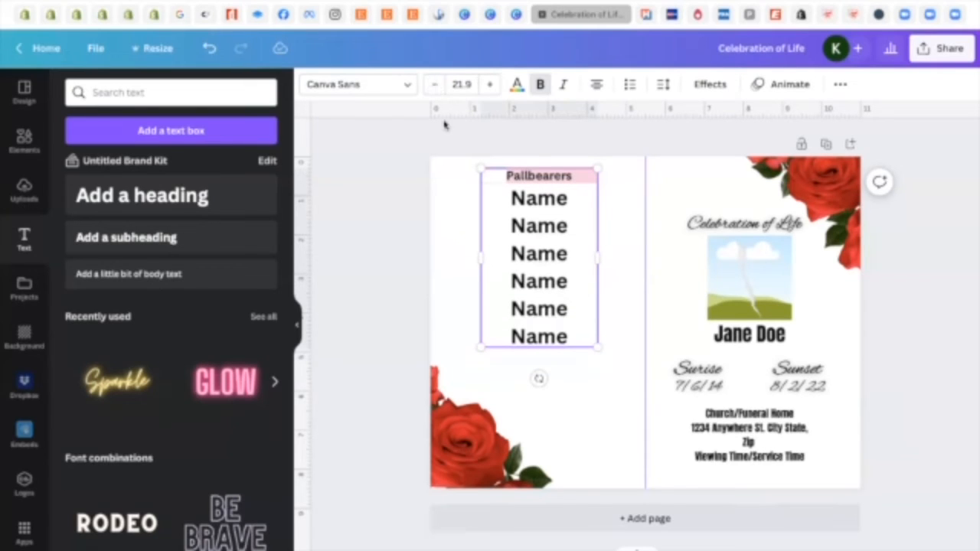
click(461, 85)
text(22)
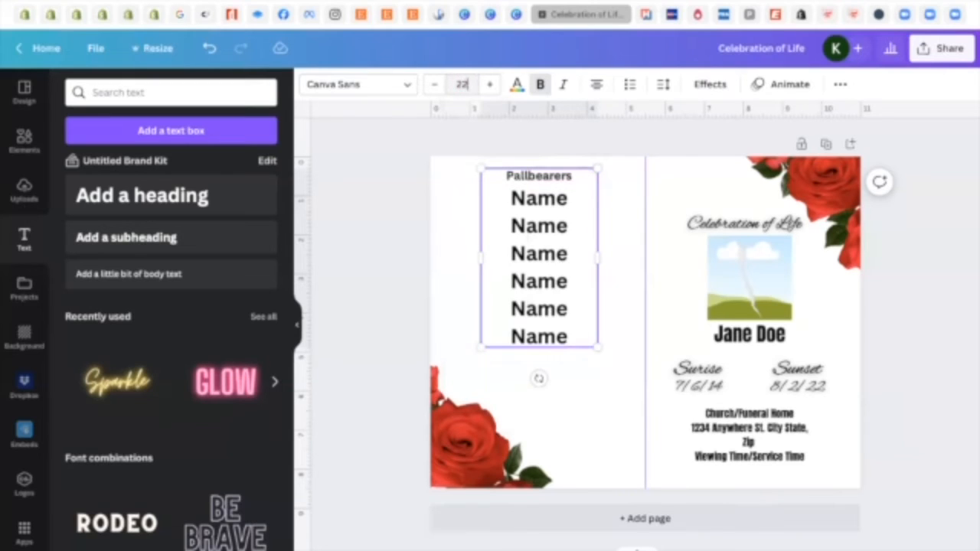
text(.5)
key(Return)
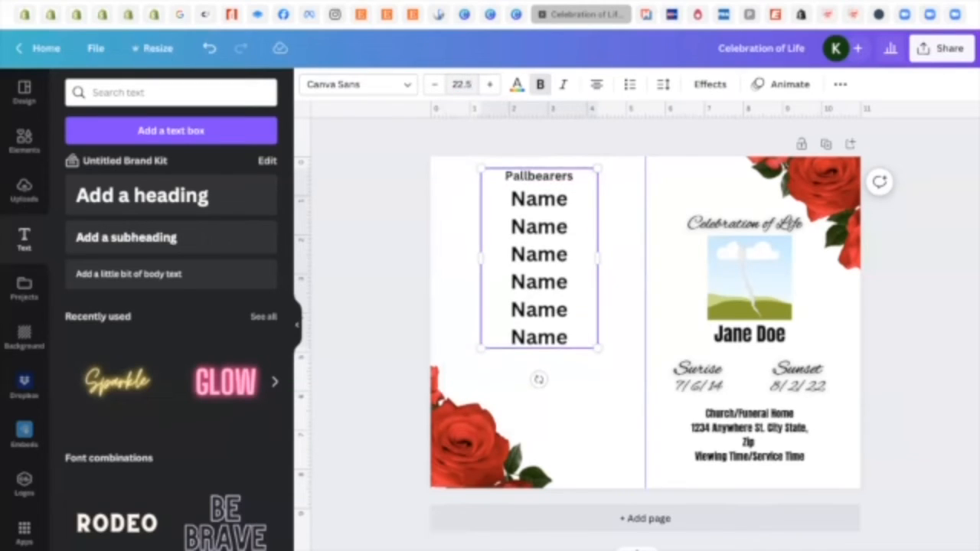
- Set all six "Name" lines under "Pallbearers" to font size 18.5
drag(572, 339, 509, 199)
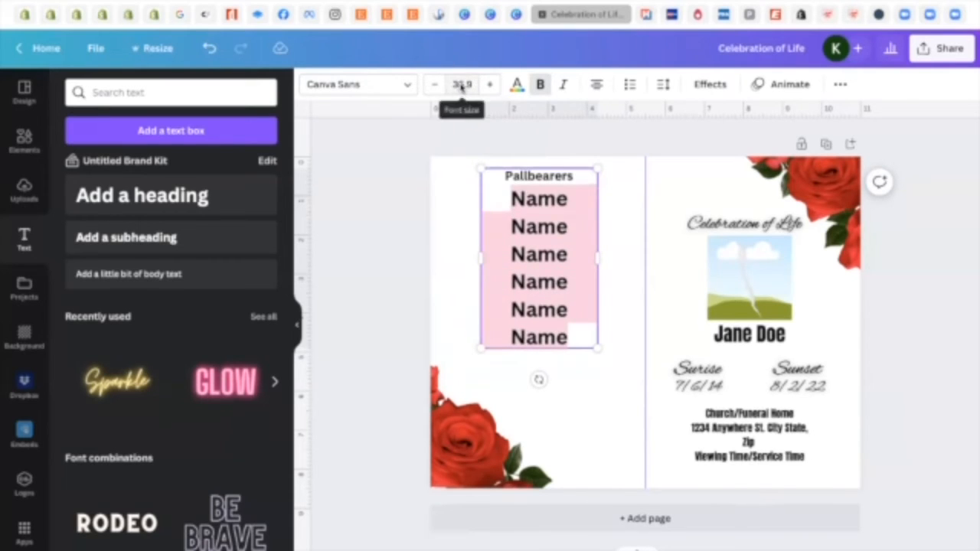
click(462, 86)
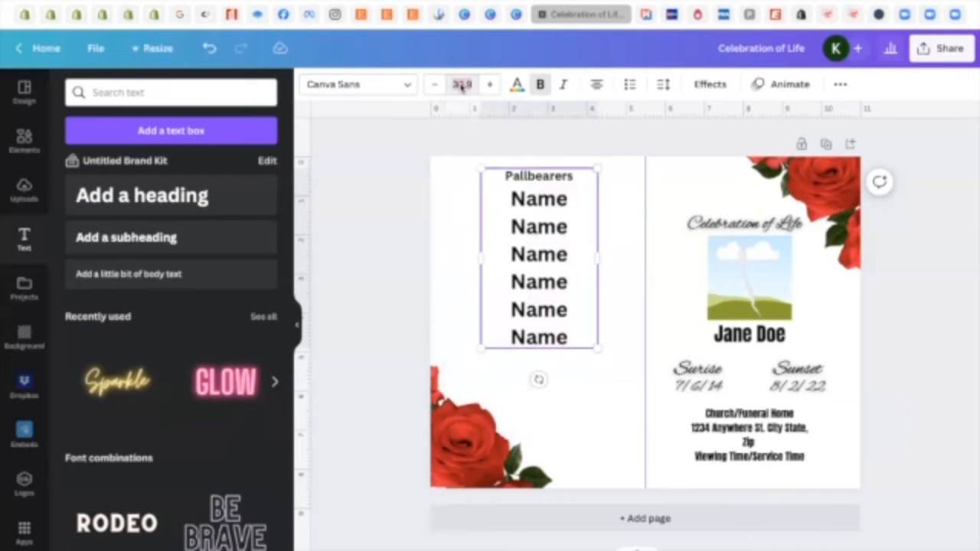
text(18.5)
key(Return)
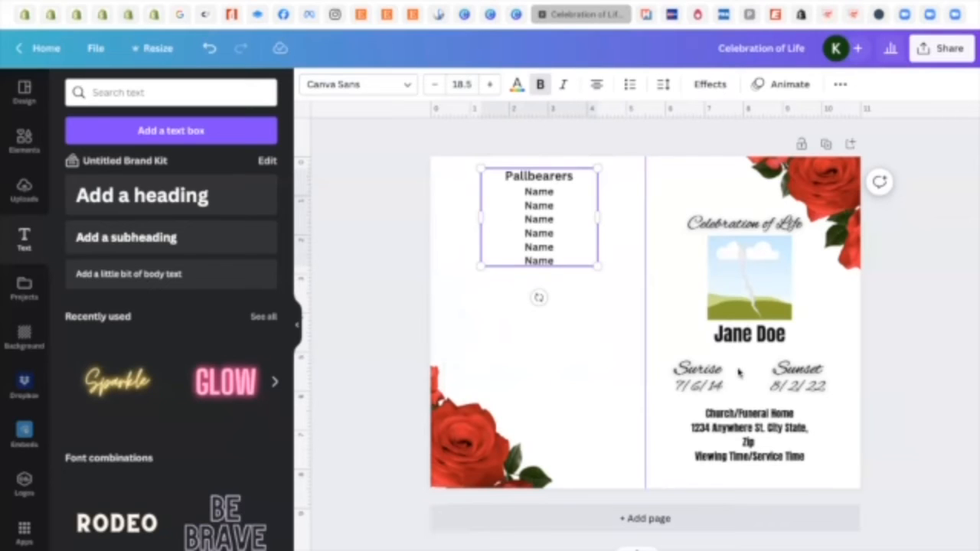
- Change the font of the six "Name" lines to Anton and move the pallbearers text box slightly up
click(389, 87)
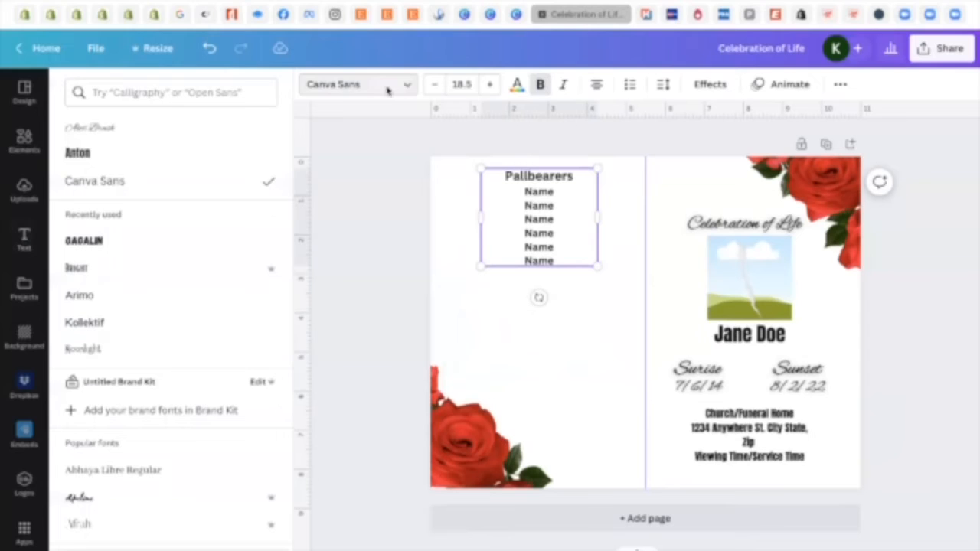
click(98, 154)
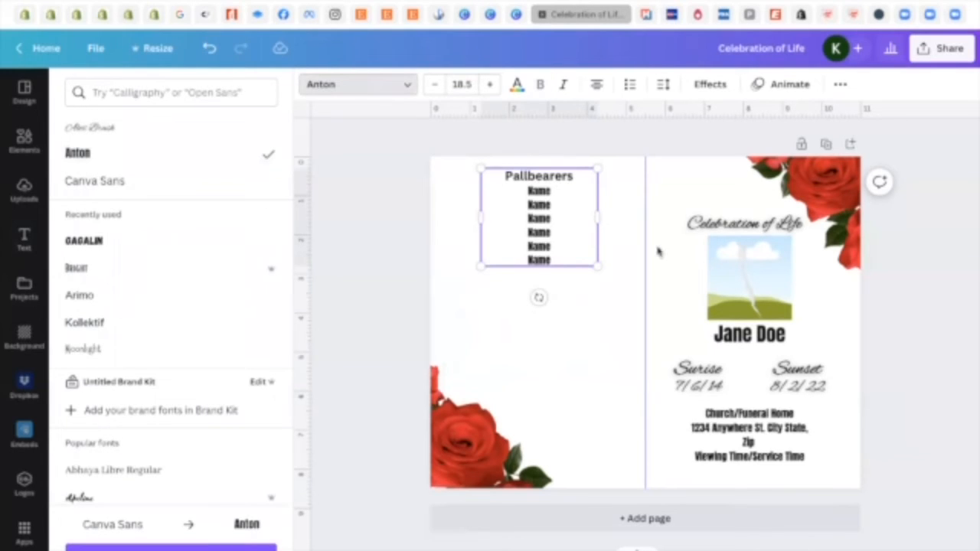
click(973, 322)
click(888, 313)
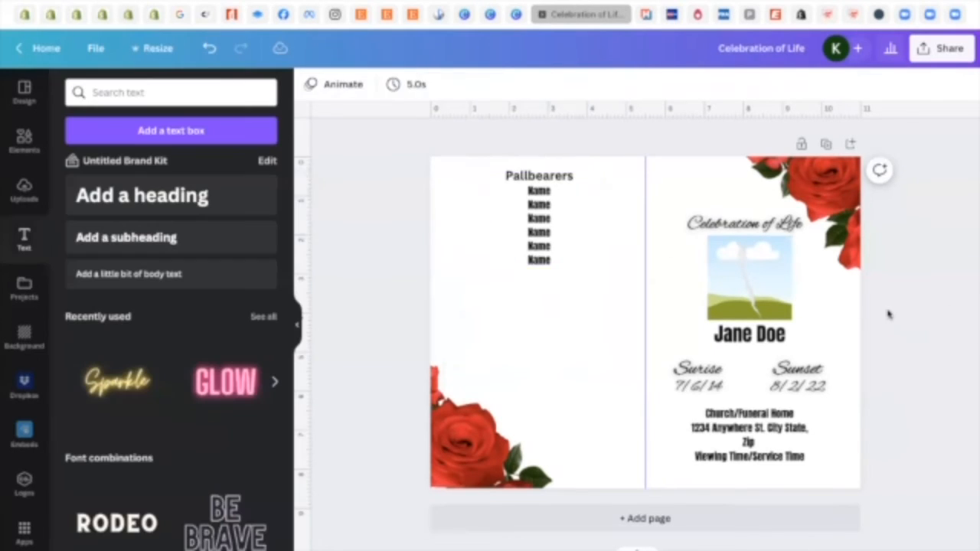
drag(539, 245, 534, 242)
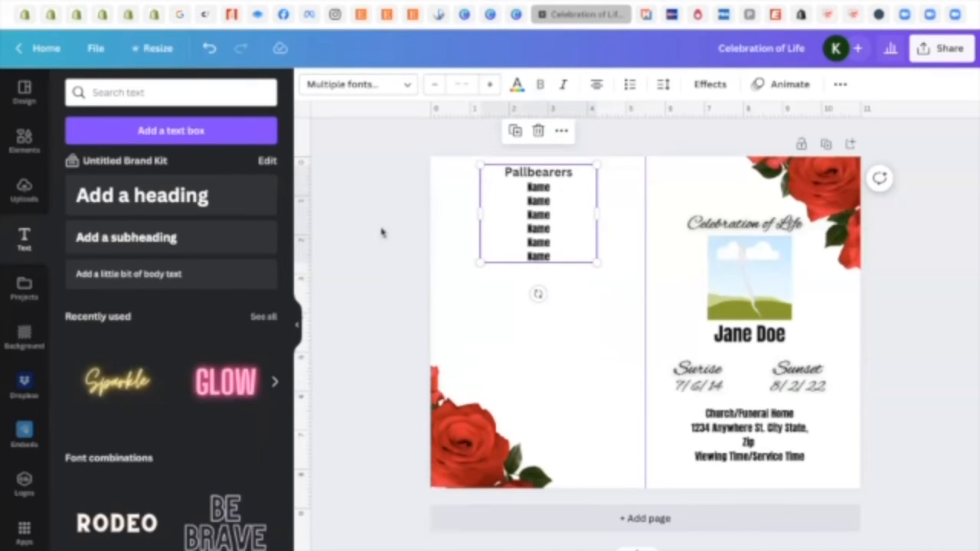
click(950, 366)
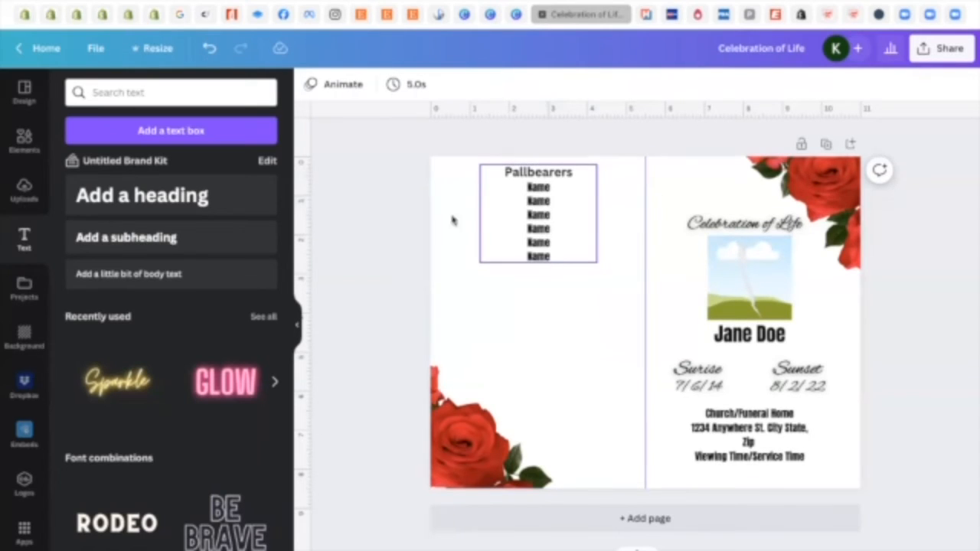
- Add a subheading reading "Acknowledgments" on the page's left panel, below the pallbearers list
click(167, 239)
drag(651, 373, 561, 365)
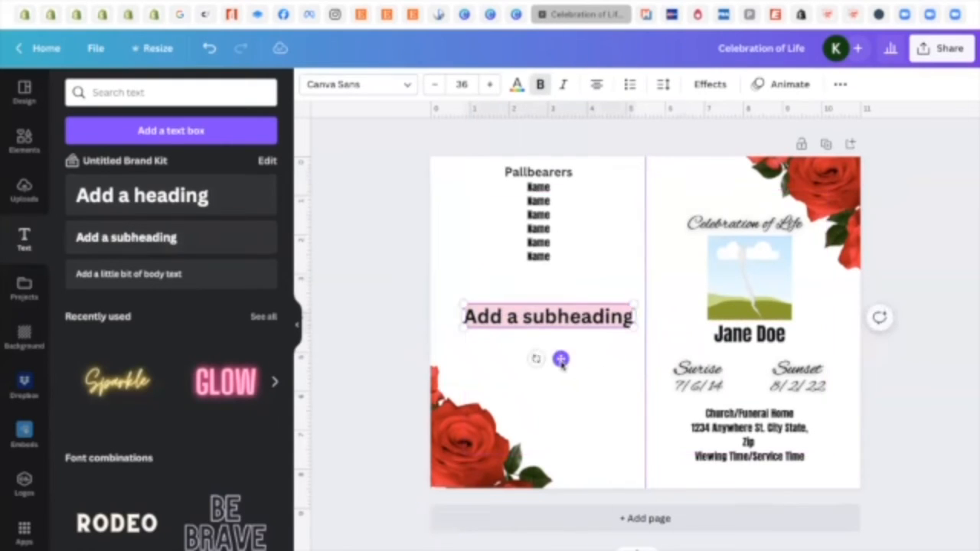
text(Ac)
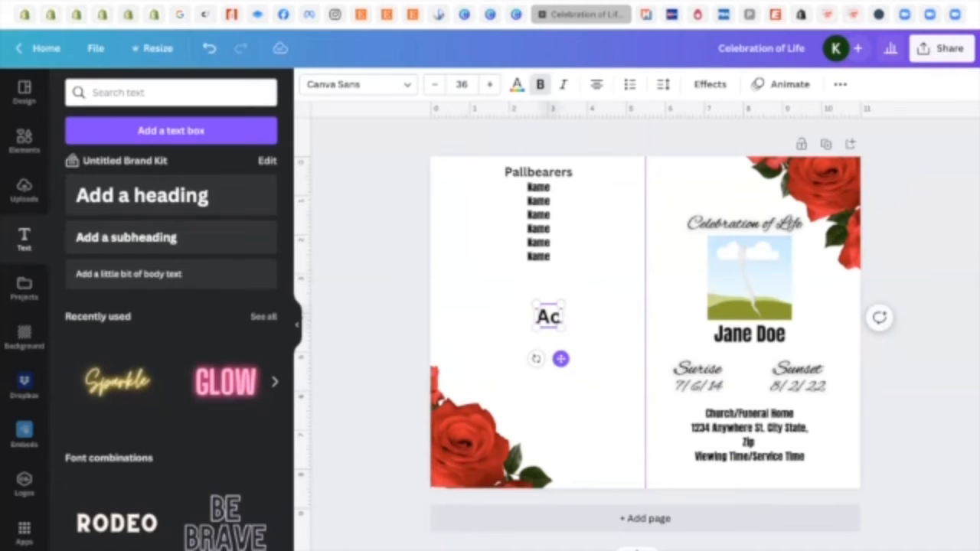
text(kn)
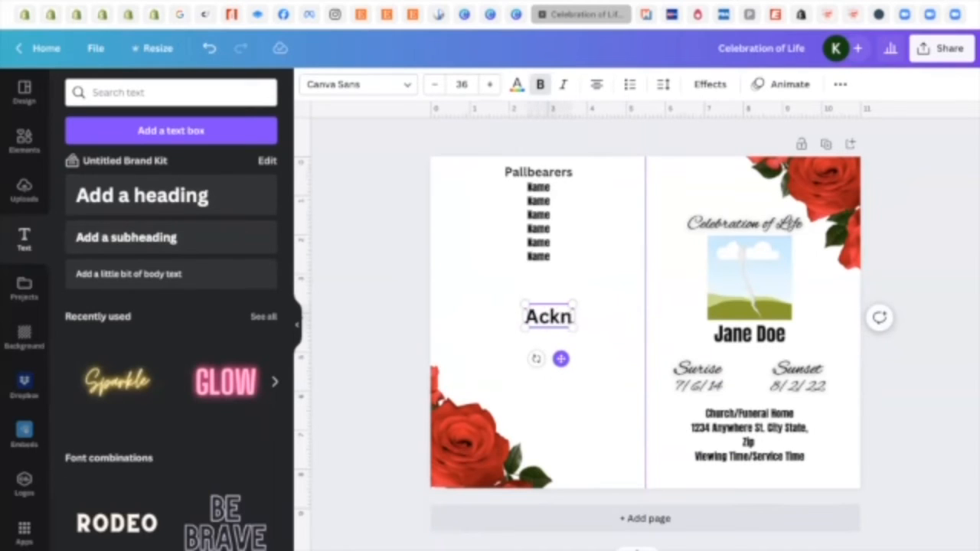
text(ow)
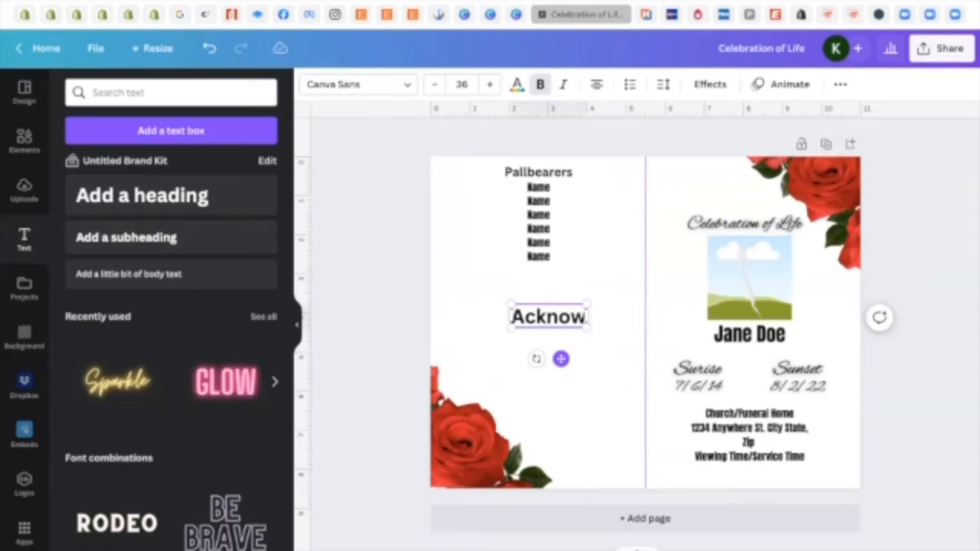
text(leg)
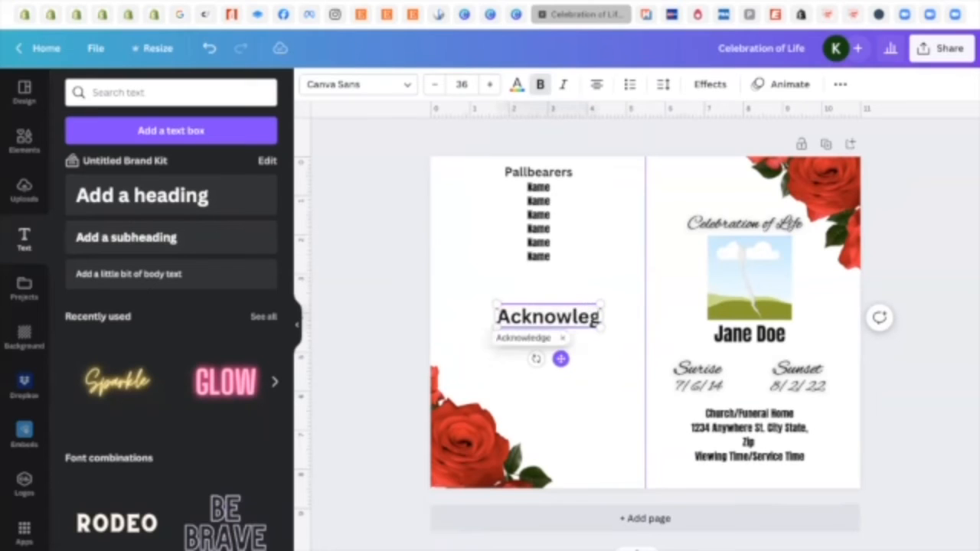
key(BackSpace)
text(dge)
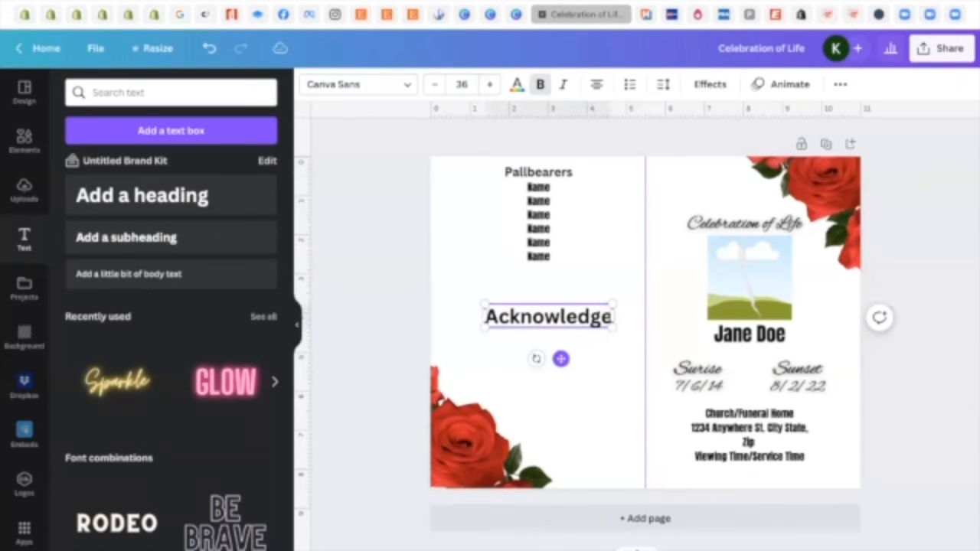
key(BackSpace)
text(ments)
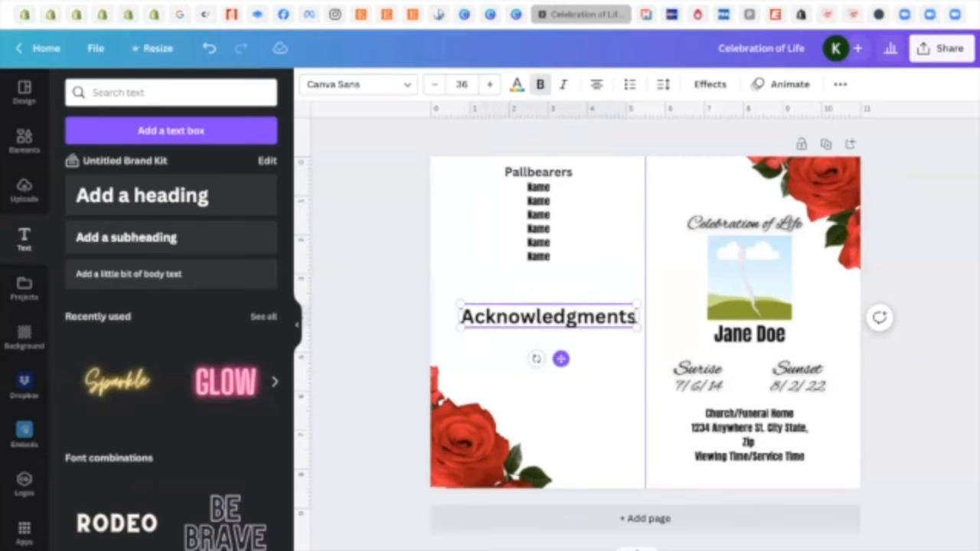
- Scale the "Acknowledgments" text down to font size 31.6 and center it slightly higher beneath the pallbearers list
drag(558, 364, 555, 354)
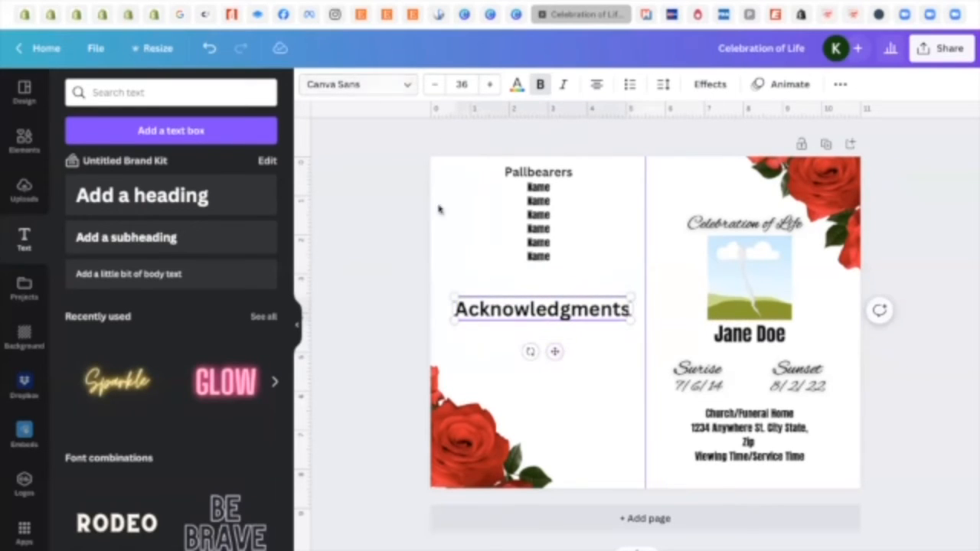
drag(454, 300, 475, 300)
drag(565, 351, 549, 346)
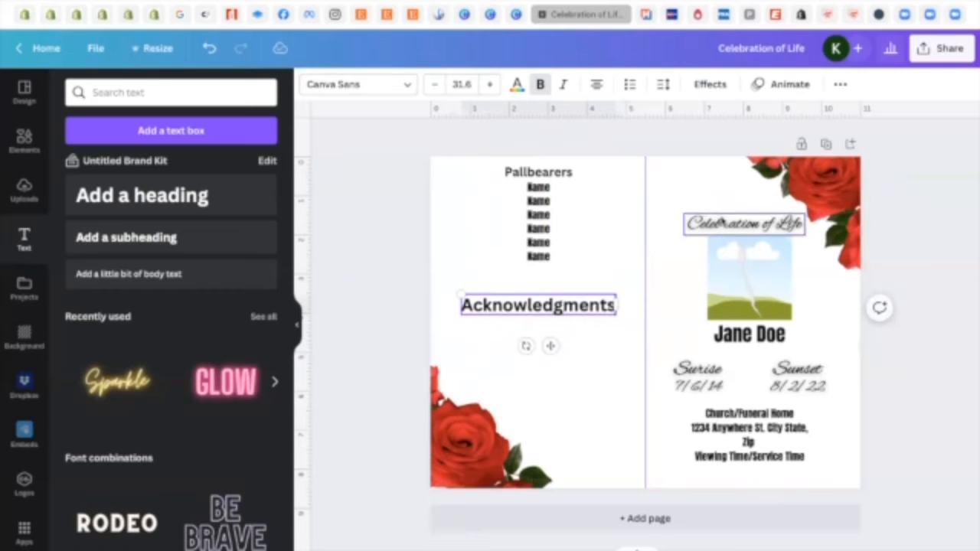
- Change the font of the "Acknowledgments" text to Alex Brush
click(387, 86)
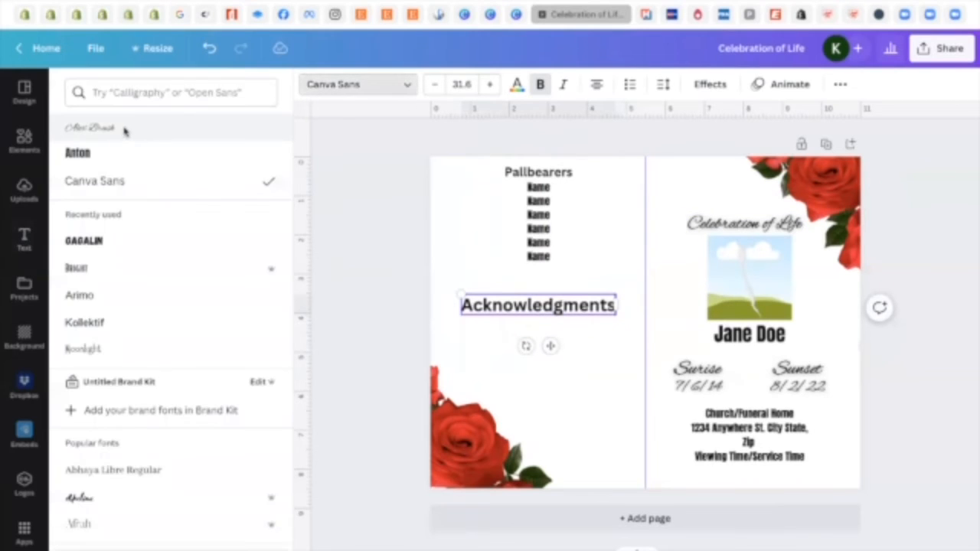
click(124, 130)
key(Escape)
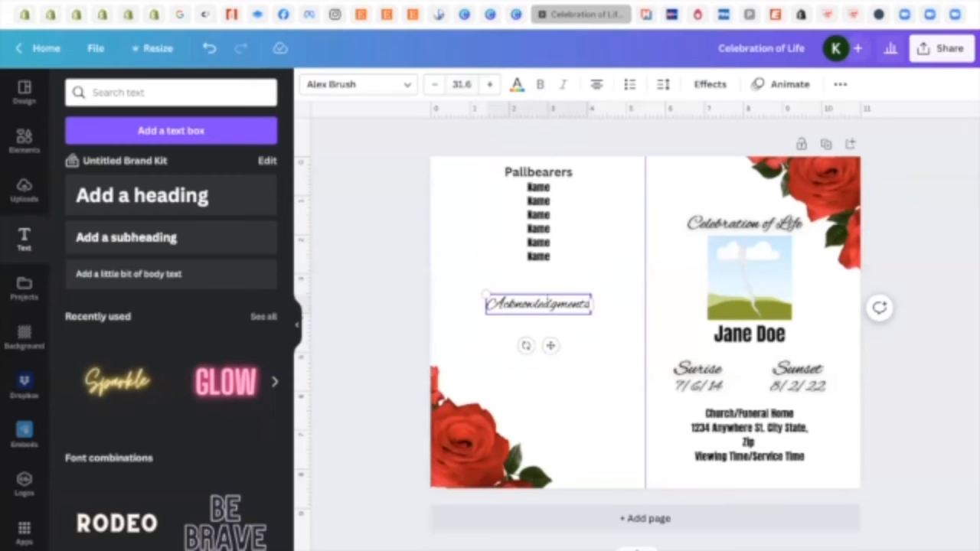
click(932, 387)
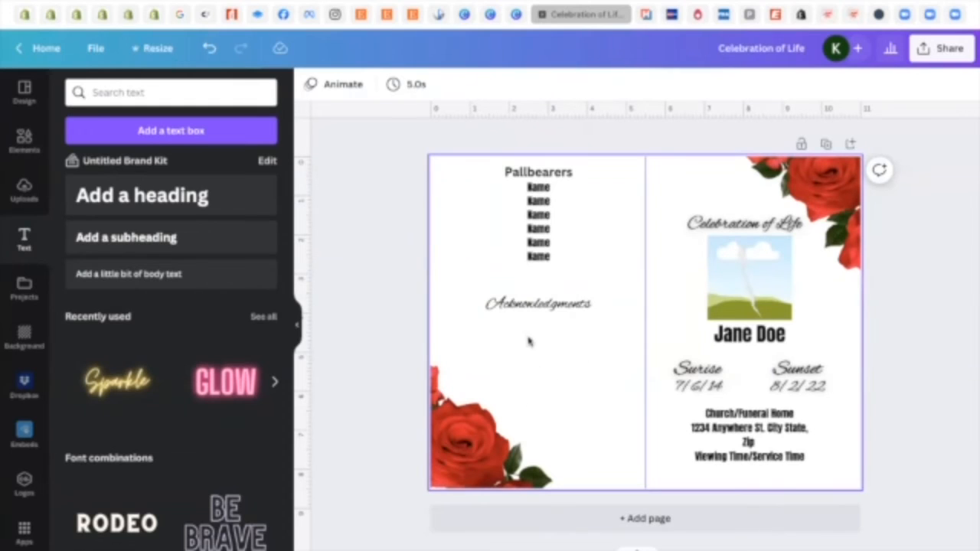
- Shrink the rose image in the lower corner of the page's left panel slightly
click(471, 429)
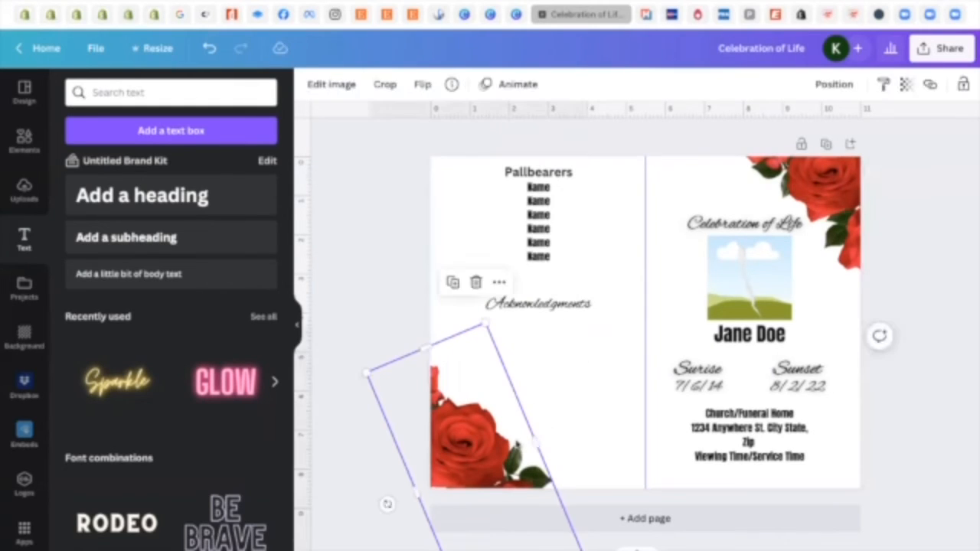
drag(484, 325, 484, 342)
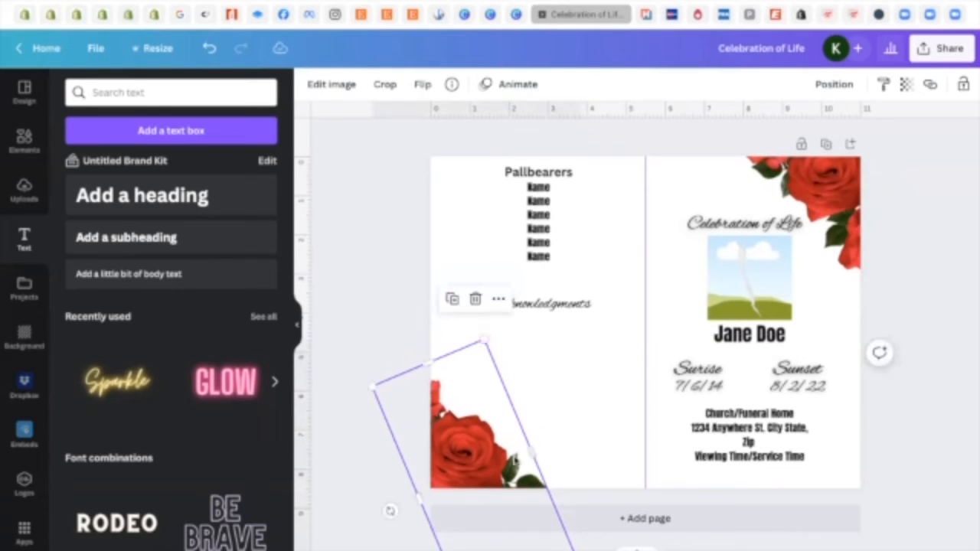
click(920, 430)
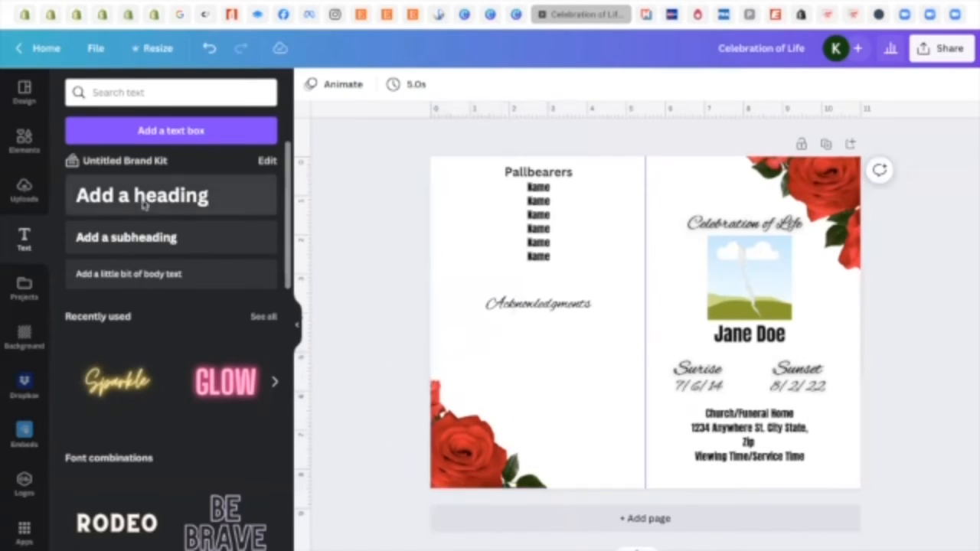
- Add a subheading reading "Committal-Benediction-Interment" on the page's left panel, below "Acknowledgments"
click(141, 237)
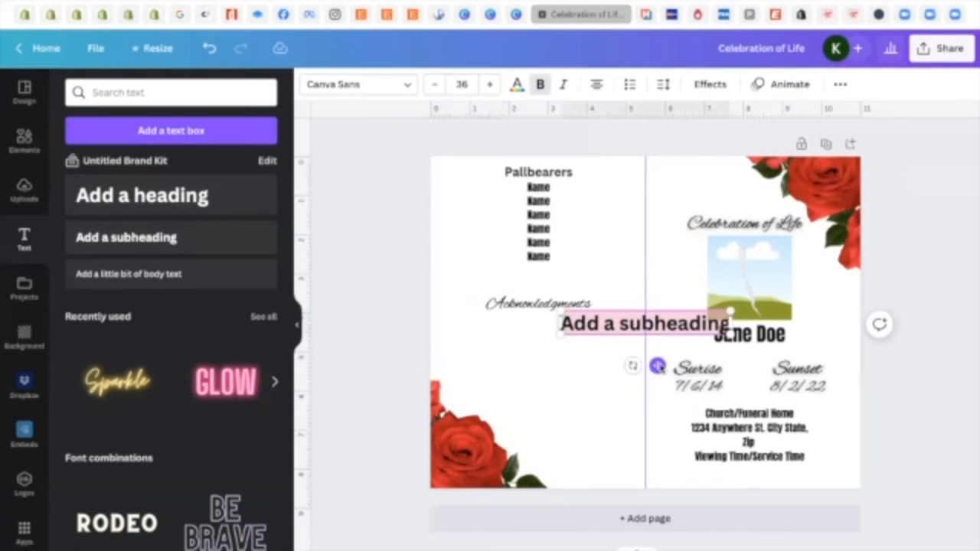
drag(657, 365, 565, 419)
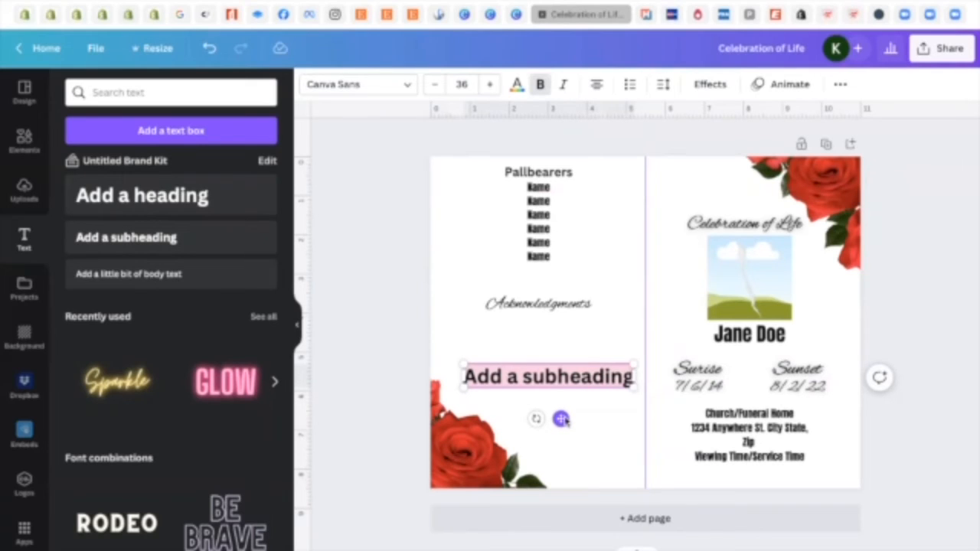
text(Co)
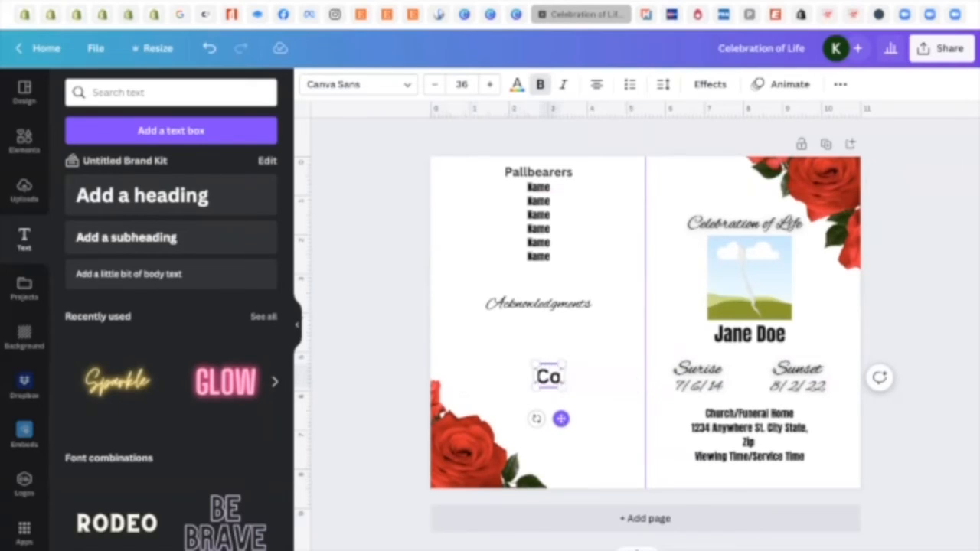
text(mmittal)
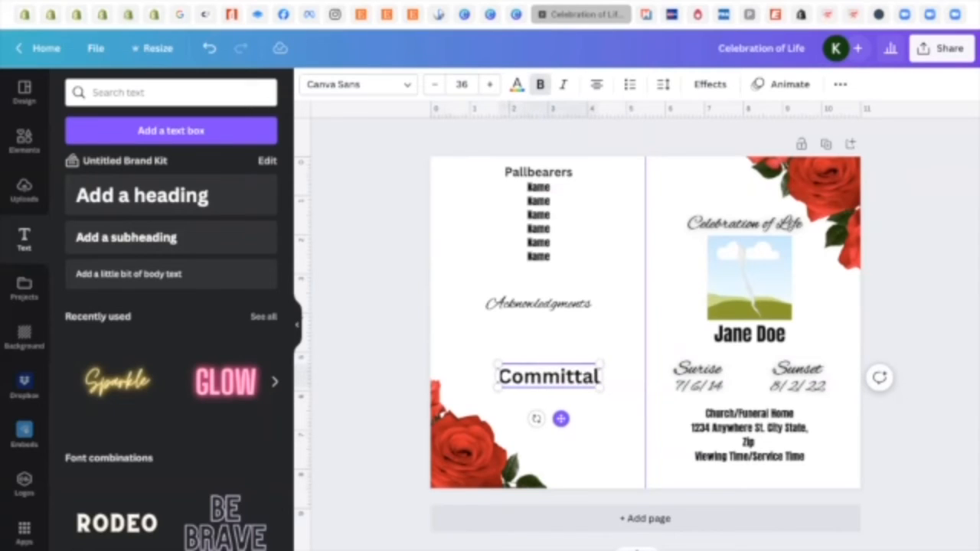
text(-)
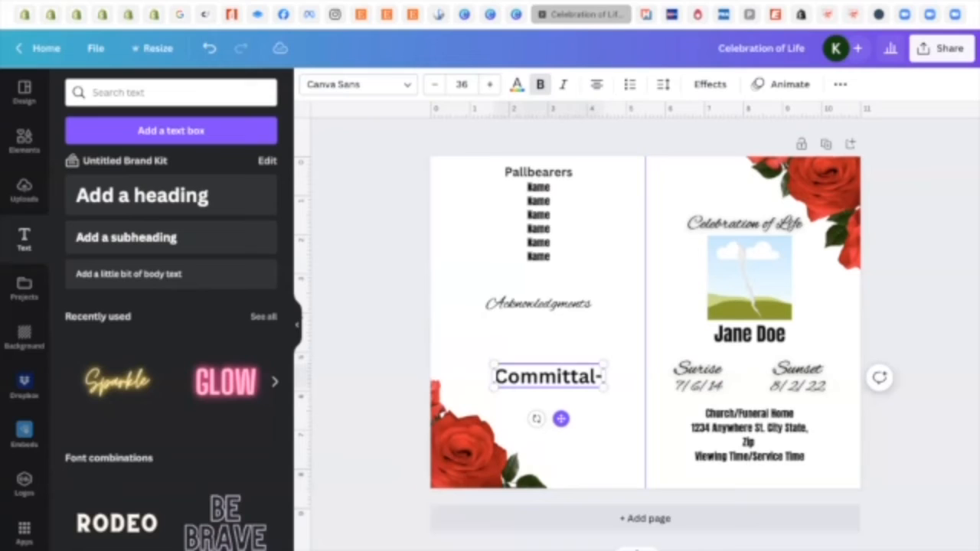
text(Be)
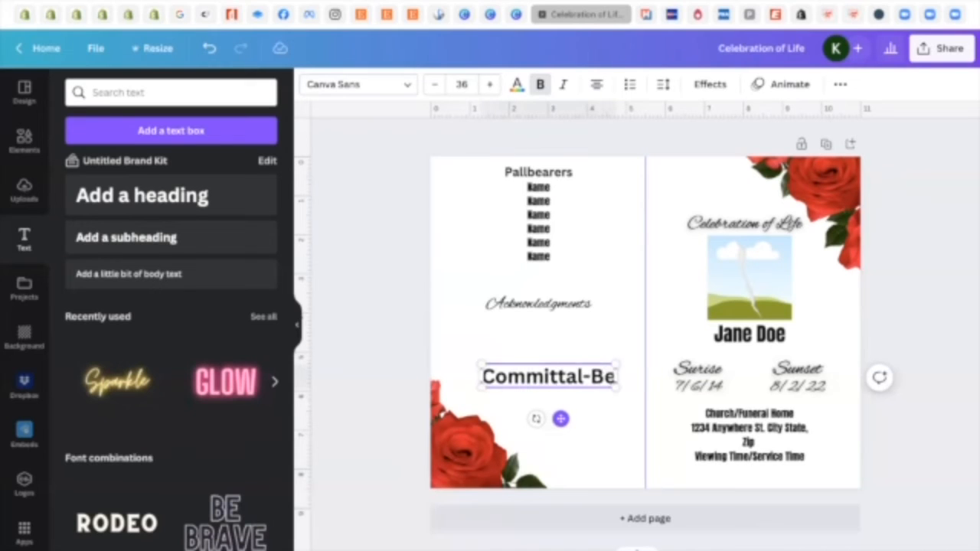
text(nedi)
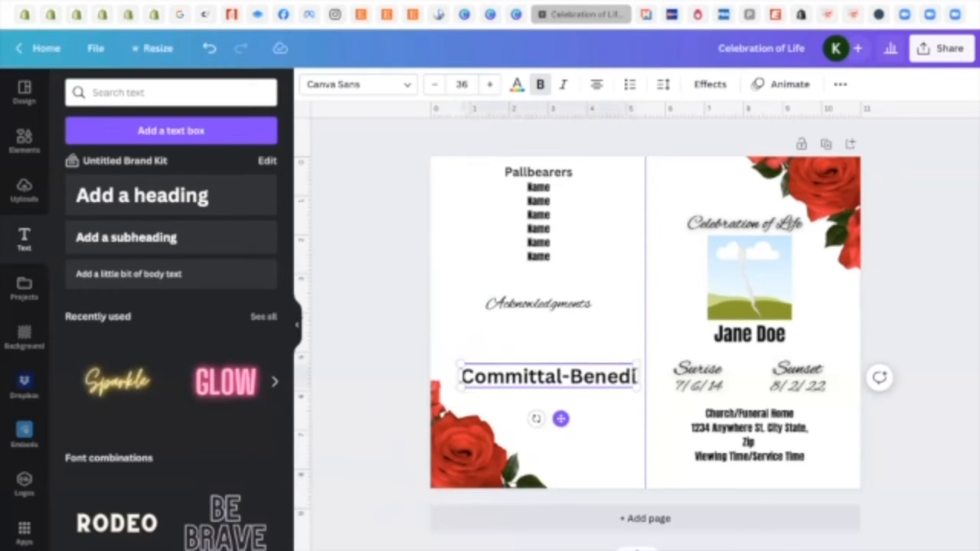
text(c)
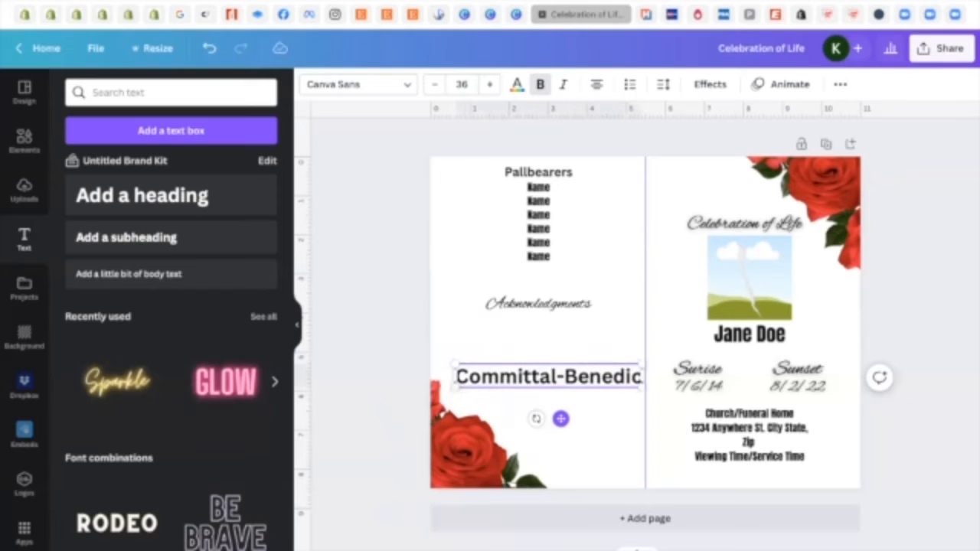
text(tion)
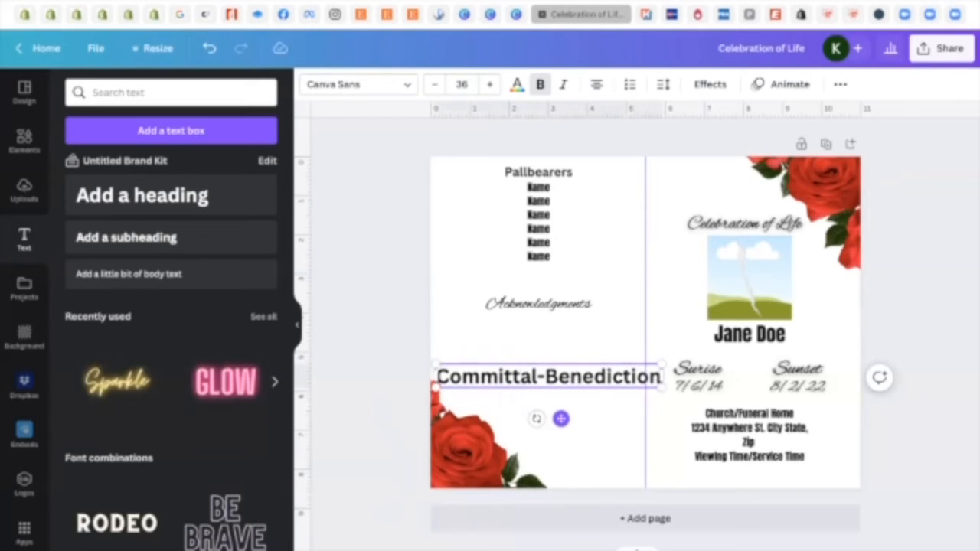
text(-)
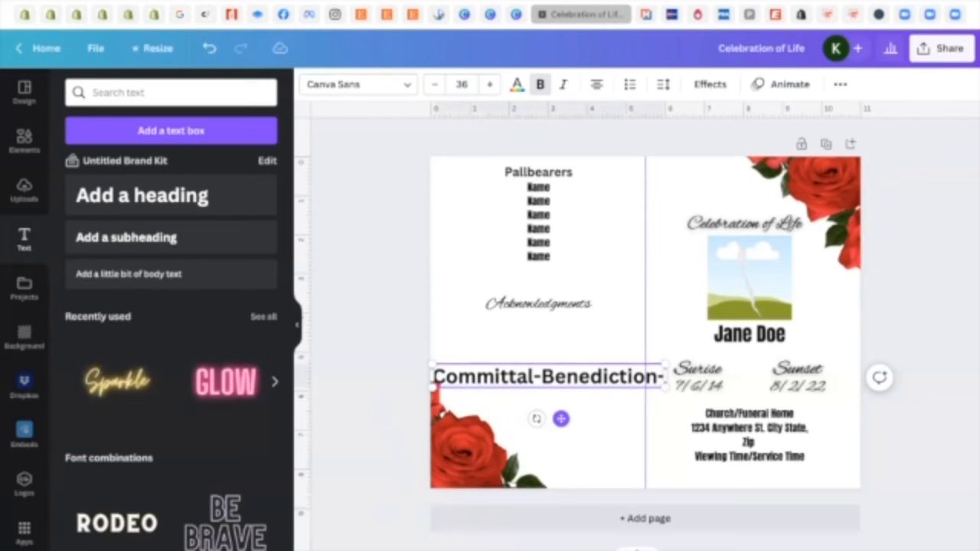
text(Int)
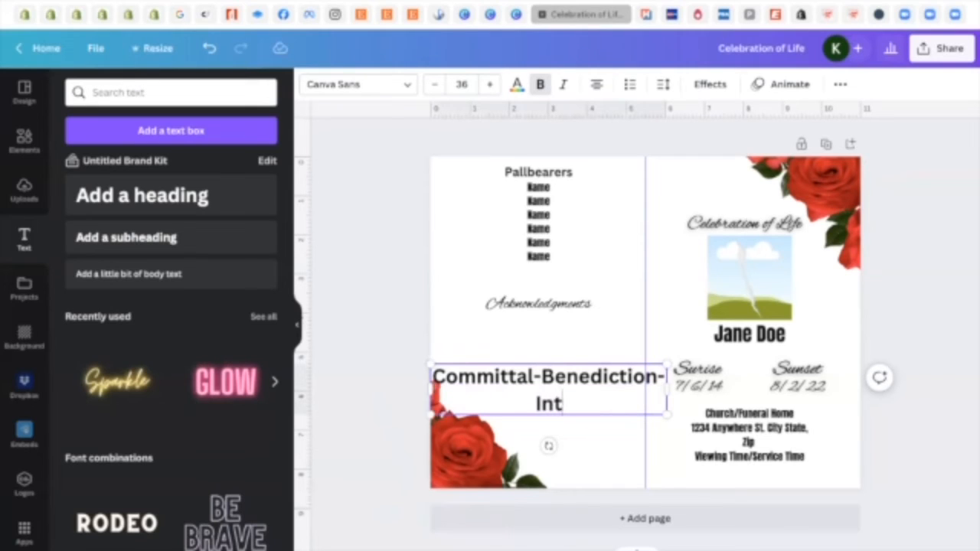
text(erment)
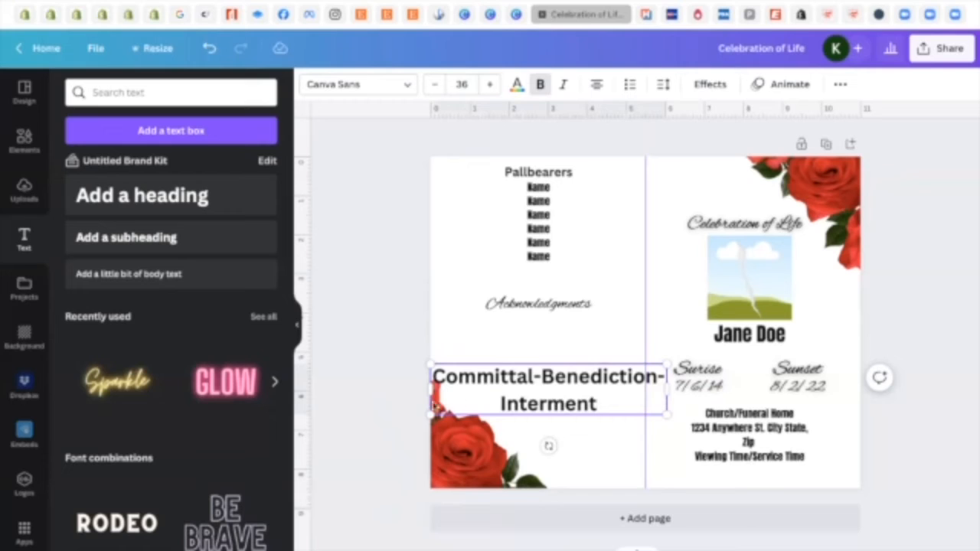
- Scale the "Committal-Benediction-Interment" text down to size 27.5 and move it inside the left panel, slightly lower
drag(429, 414, 486, 401)
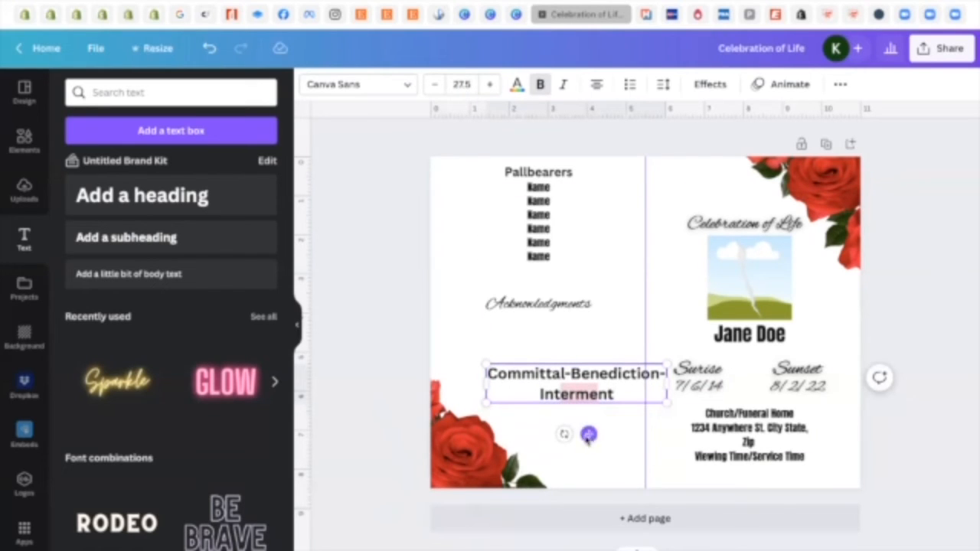
drag(588, 435, 561, 452)
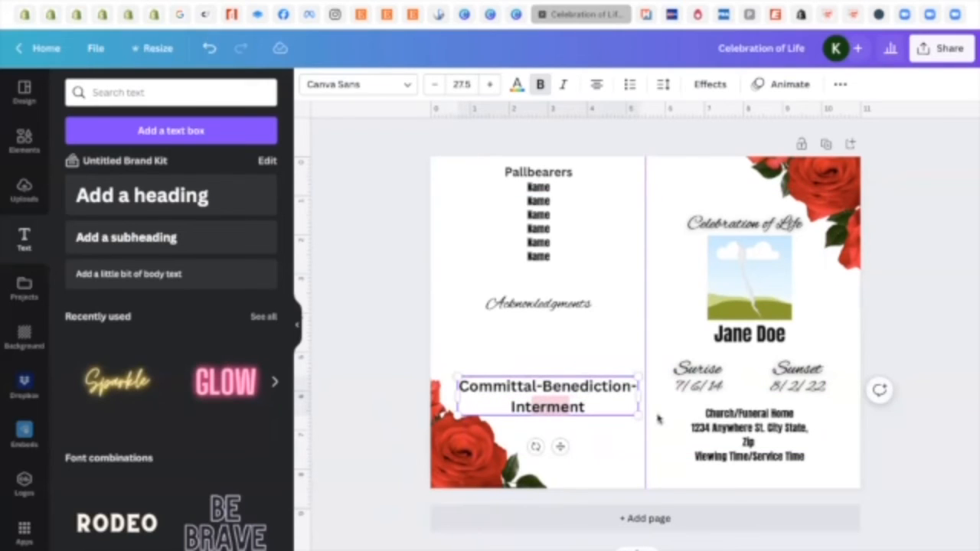
click(958, 433)
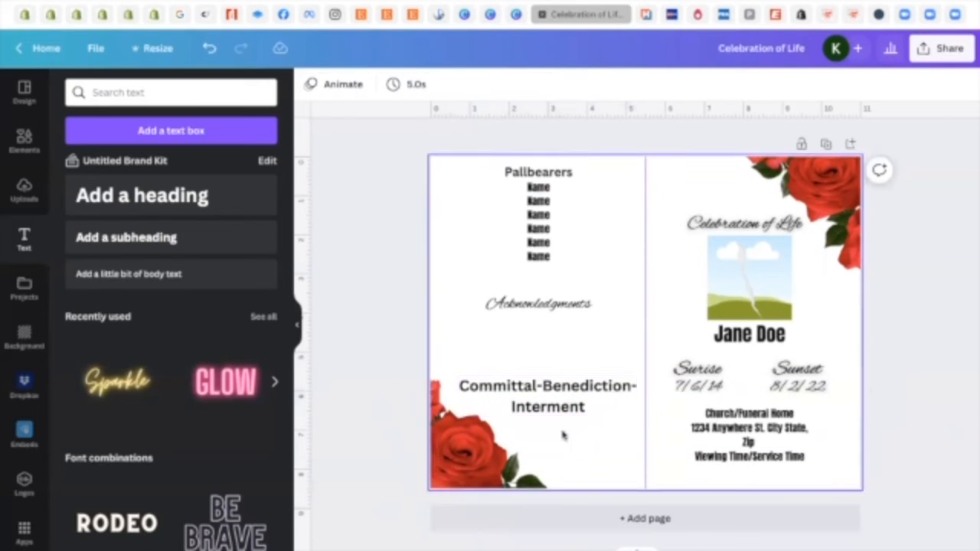
- Move the "Committal-Benediction-Interment" text slightly lower on page 1's left panel and scale it down to size 24.5
click(563, 415)
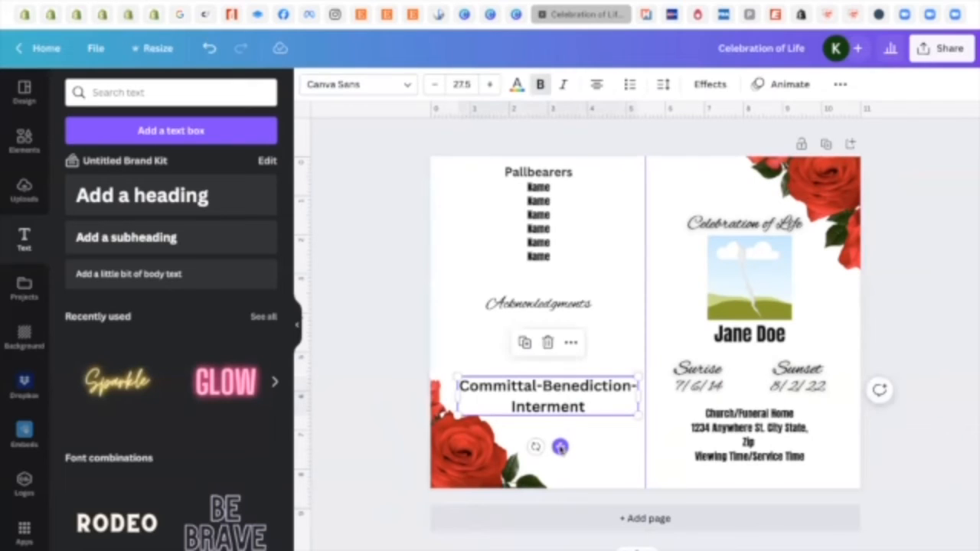
drag(560, 448, 556, 457)
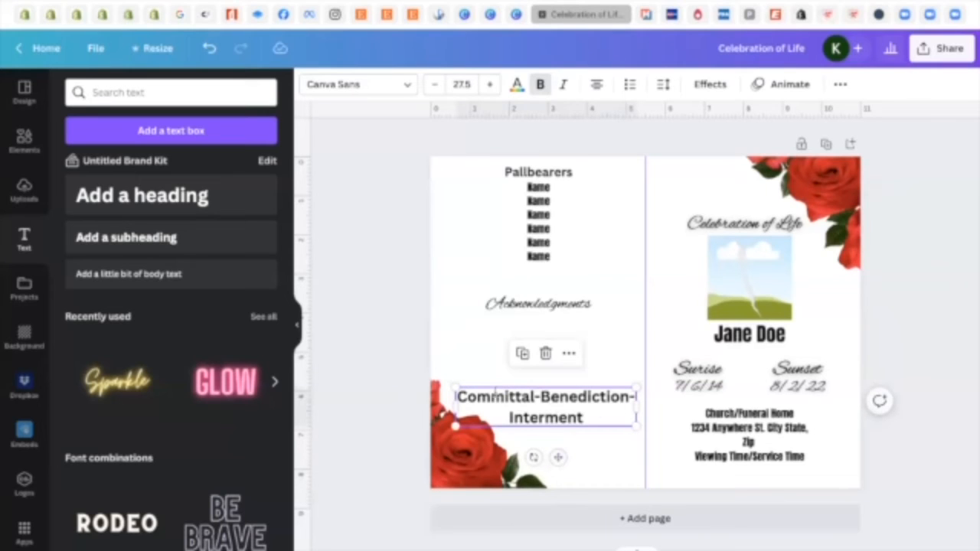
drag(456, 388, 474, 393)
mouse_move(567, 457)
mouse_down()
mouse_move(547, 454)
mouse_move(559, 457)
mouse_up()
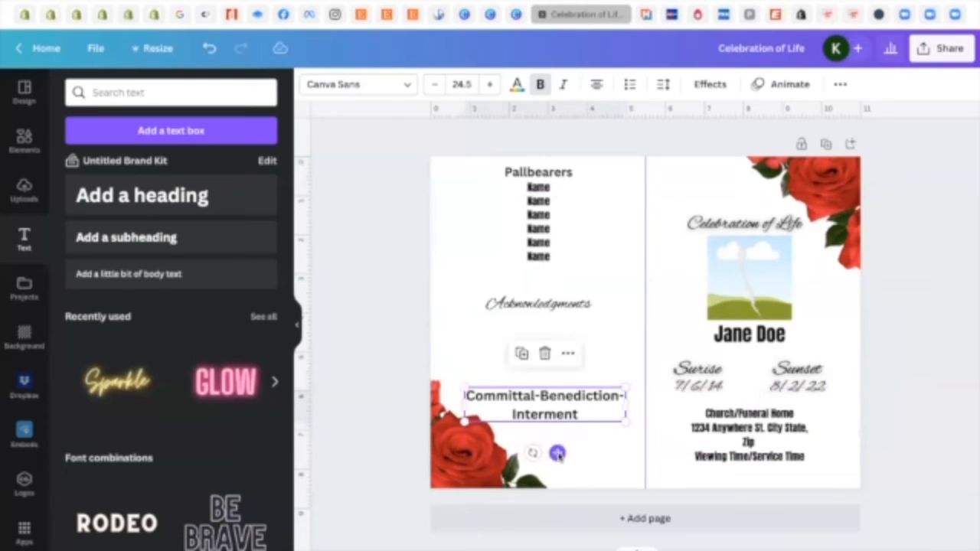
- Change the font of the "Committal-Benediction-Interment" text to Anton and nudge the text slightly lower
click(390, 86)
click(132, 155)
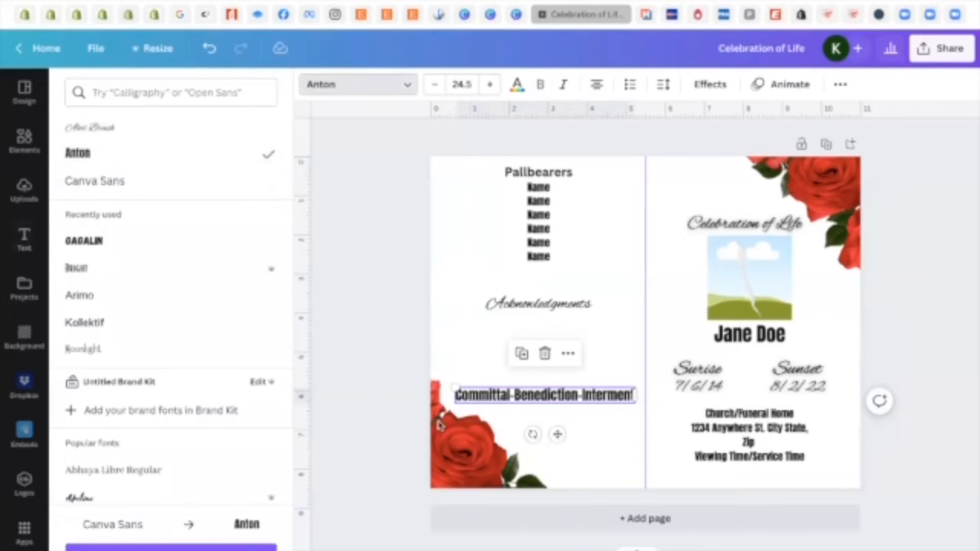
drag(558, 435, 558, 447)
click(972, 414)
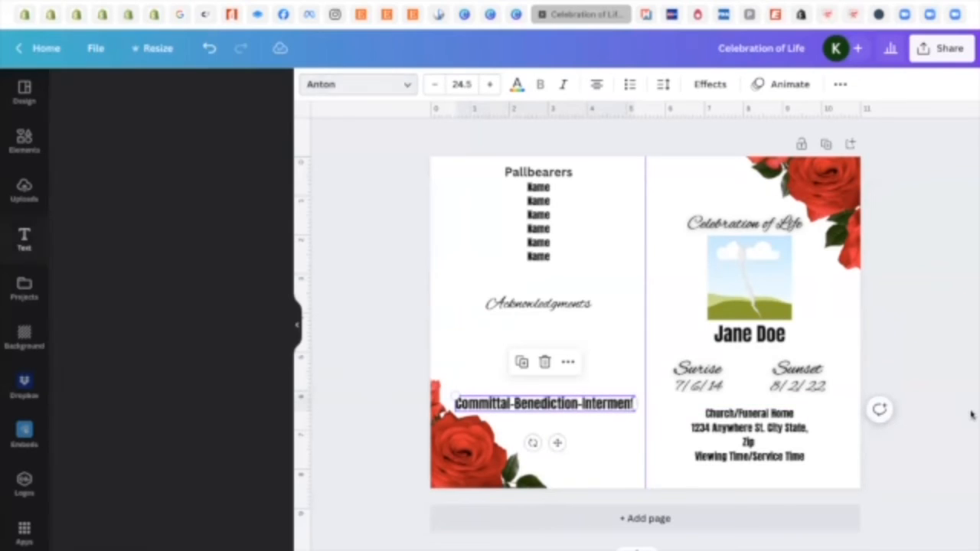
click(930, 406)
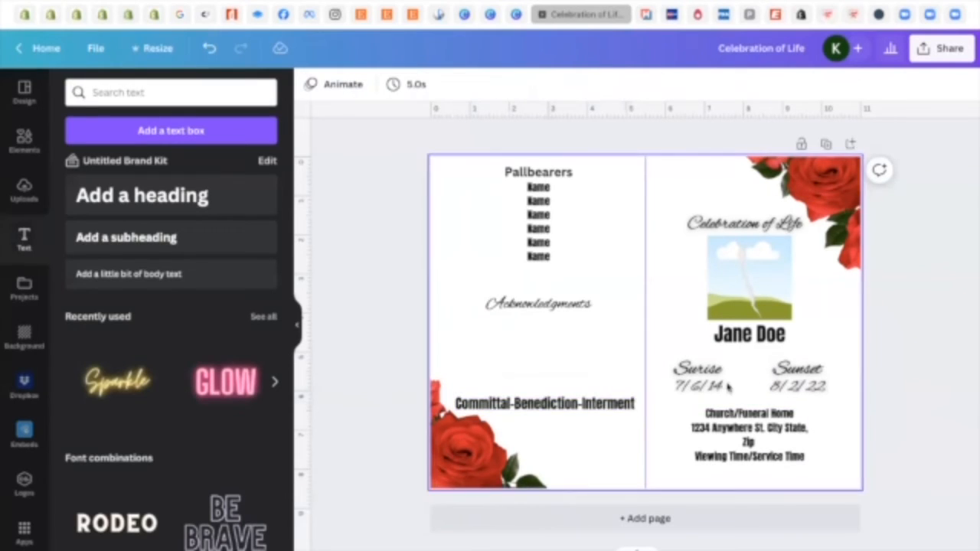
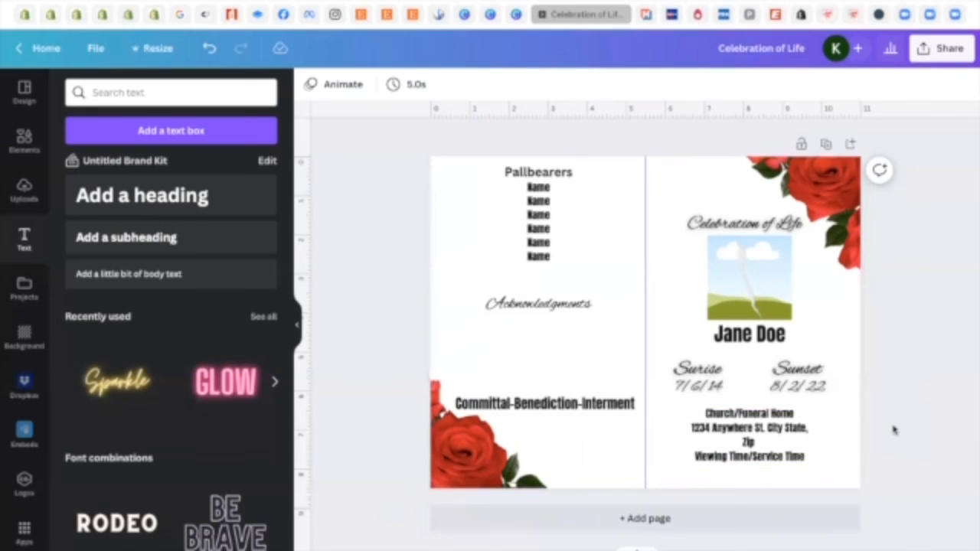
- Add a second page and place a small rounded-square photo frame near the top of its right panel
click(660, 520)
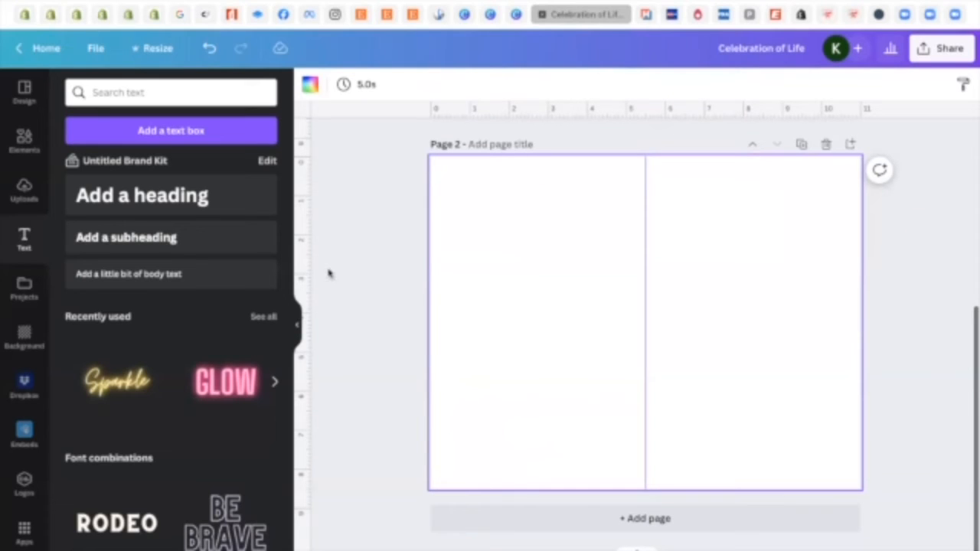
click(11, 139)
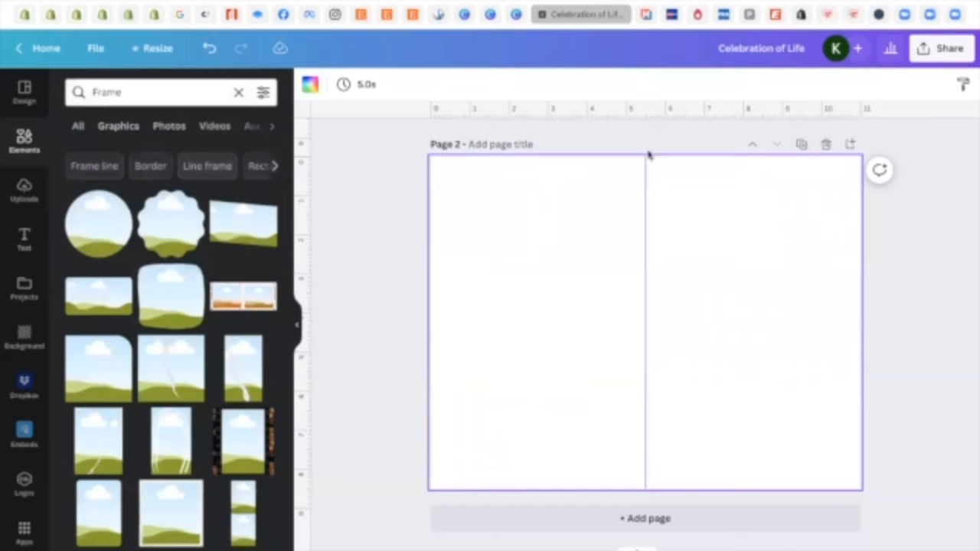
click(163, 292)
drag(558, 405, 692, 344)
drag(705, 289, 755, 251)
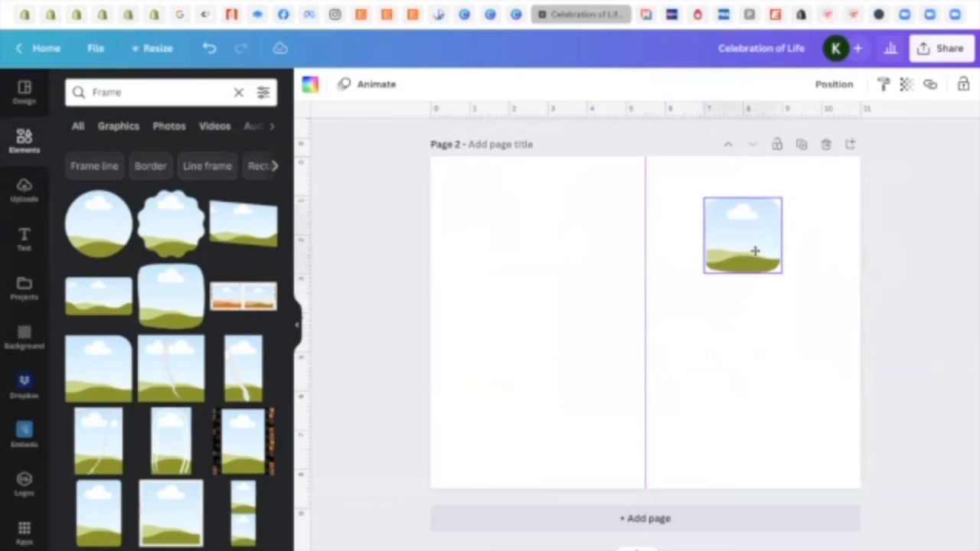
- Add a small scalloped frame below the rounded-square one and a small circular frame near the right panel's outer edge
click(186, 208)
drag(561, 409, 749, 379)
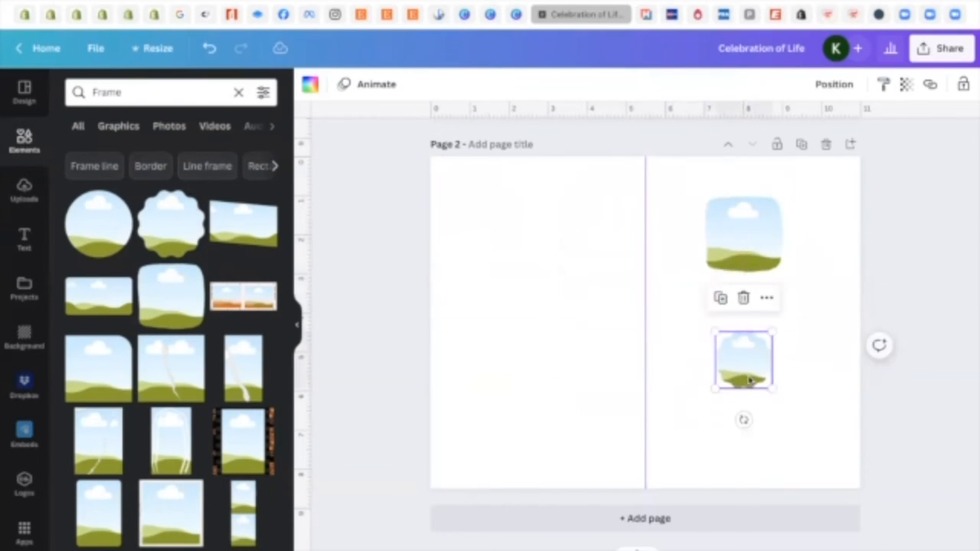
click(119, 203)
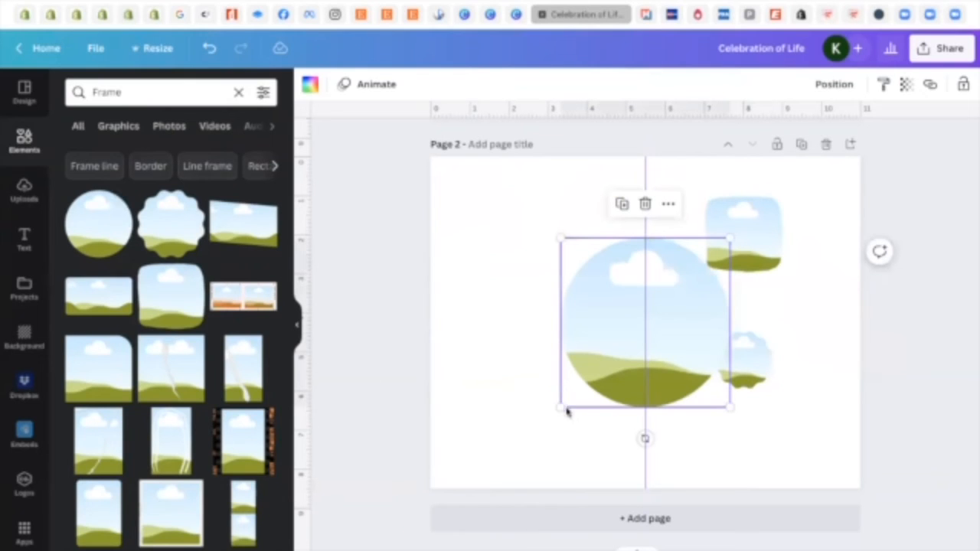
drag(559, 410, 814, 320)
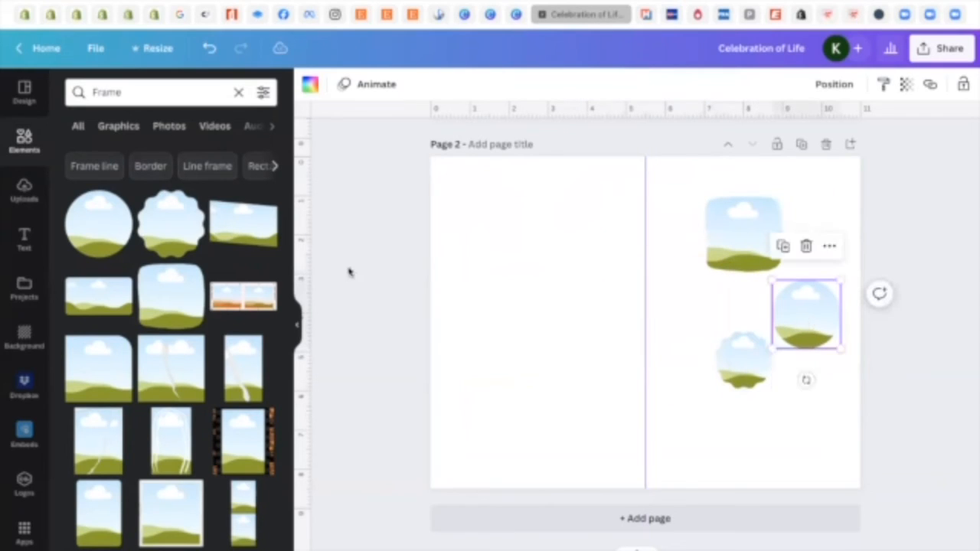
- Add the square torn-paper frame, scale it to about 1.5 in, and place it on the right panel beside the fold, opposite the circular frame
click(171, 367)
drag(556, 407, 626, 373)
drag(560, 405, 687, 312)
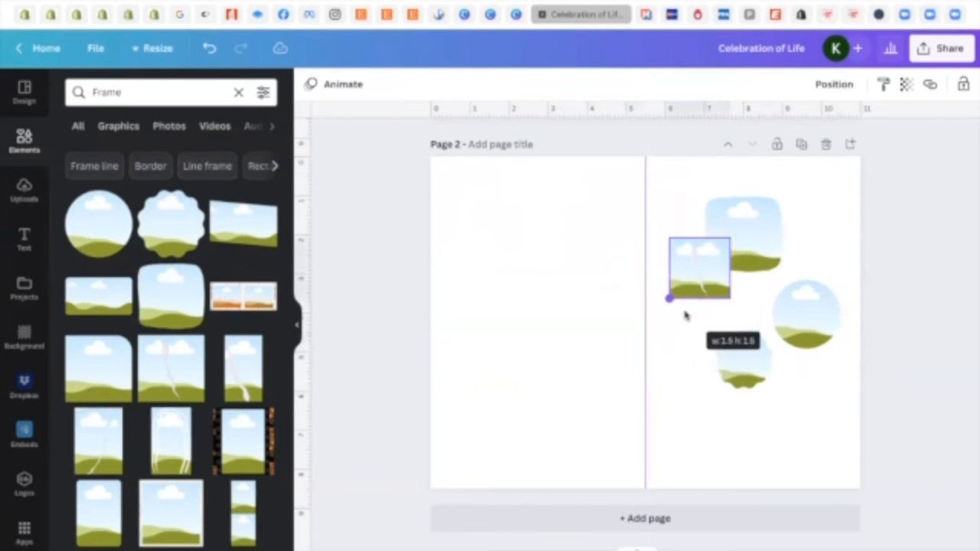
drag(709, 275, 701, 317)
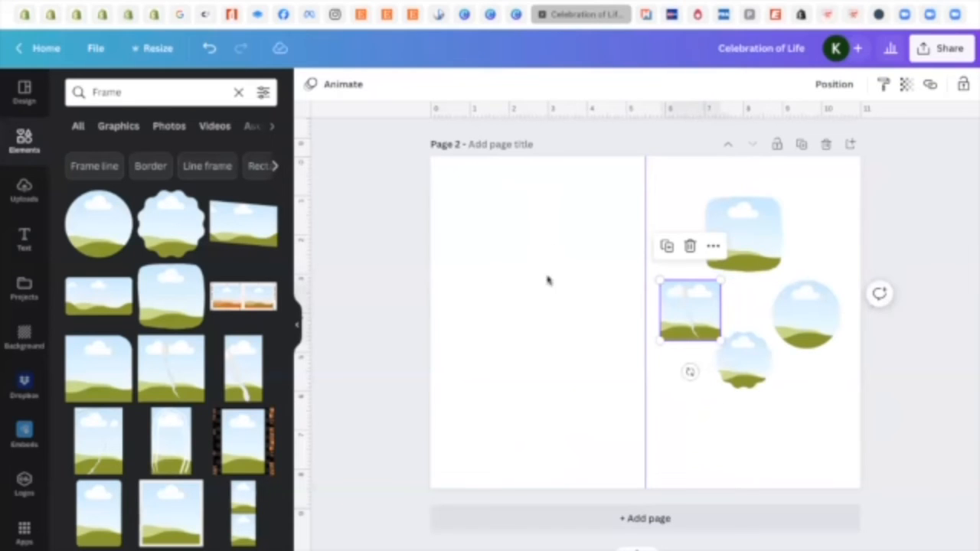
- Add a blank third page after the page with the photo frames and return to page 1
click(657, 519)
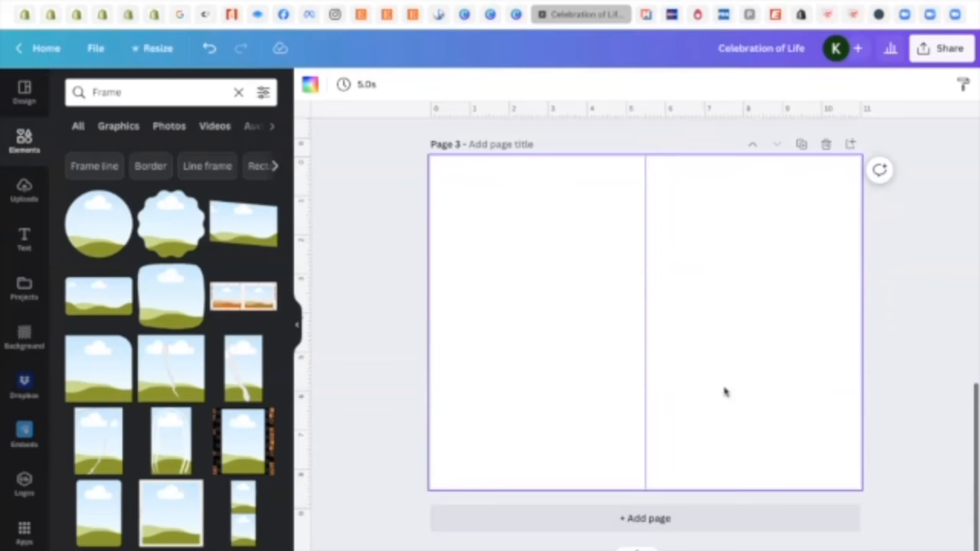
scroll(897, 339, up, 3)
scroll(898, 342, up, 5)
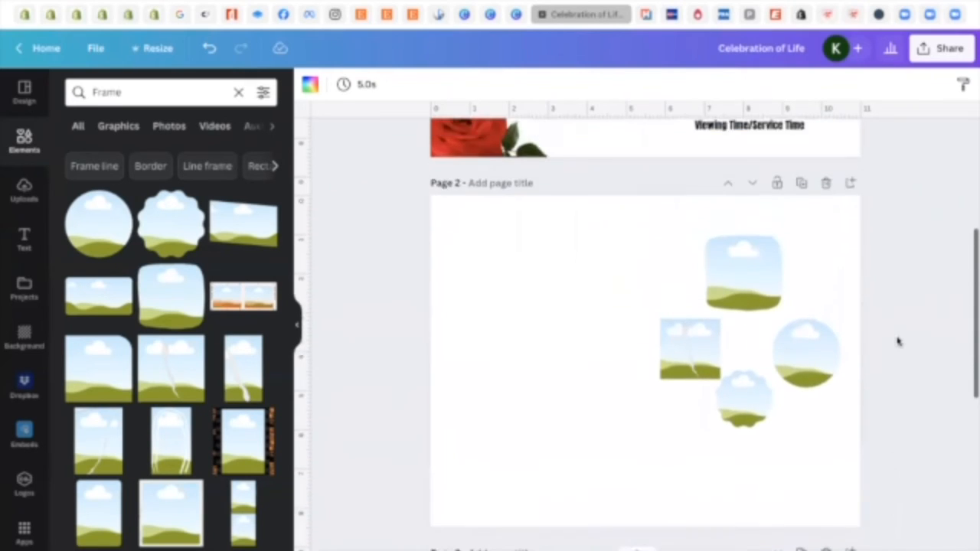
scroll(898, 342, up, 3)
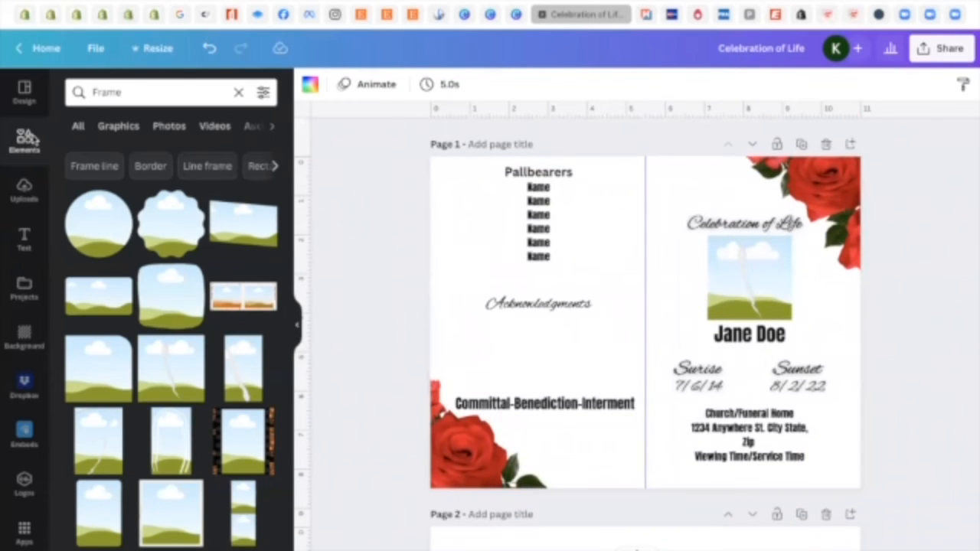
- Browse the Canva elements and the full graphics collection for a flower image to use on page 1
click(38, 137)
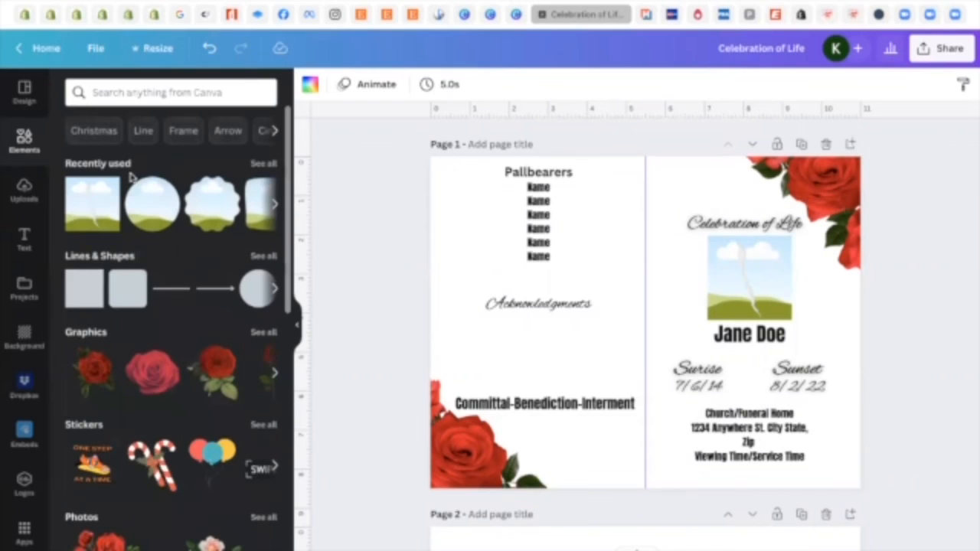
scroll(149, 369, down, 5)
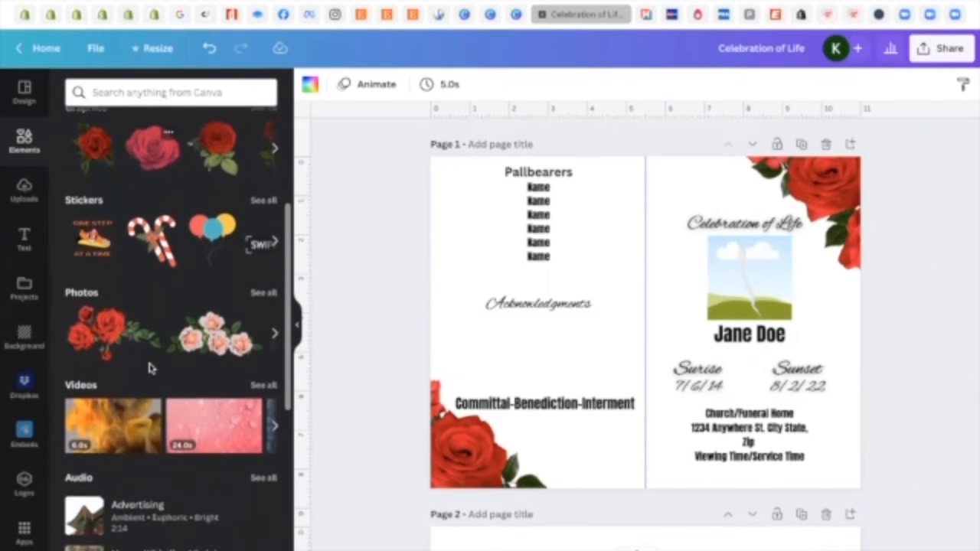
scroll(152, 368, up, 1)
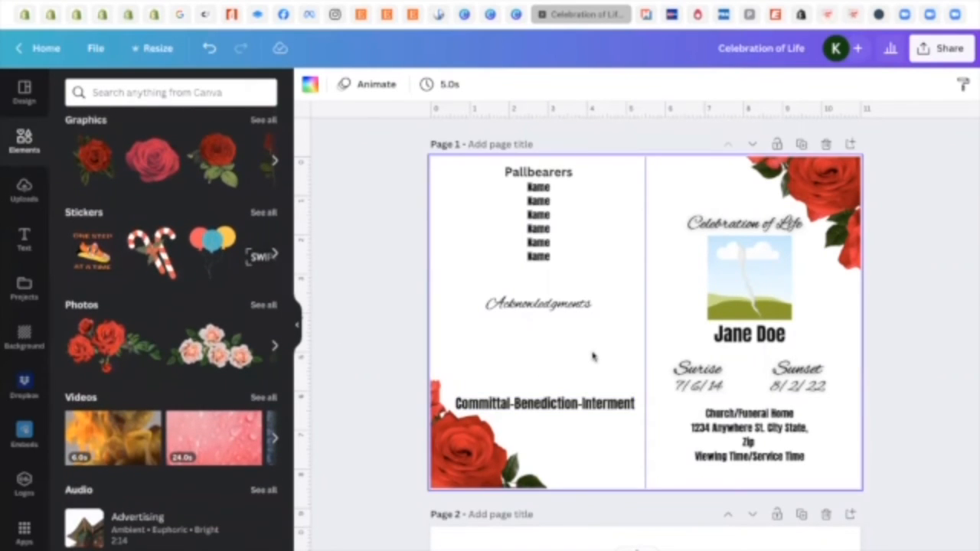
click(551, 345)
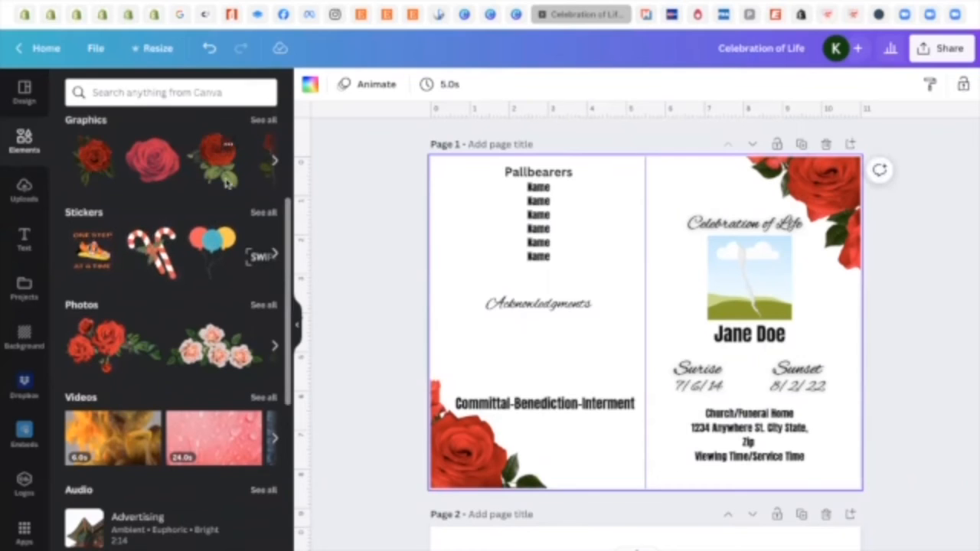
click(264, 119)
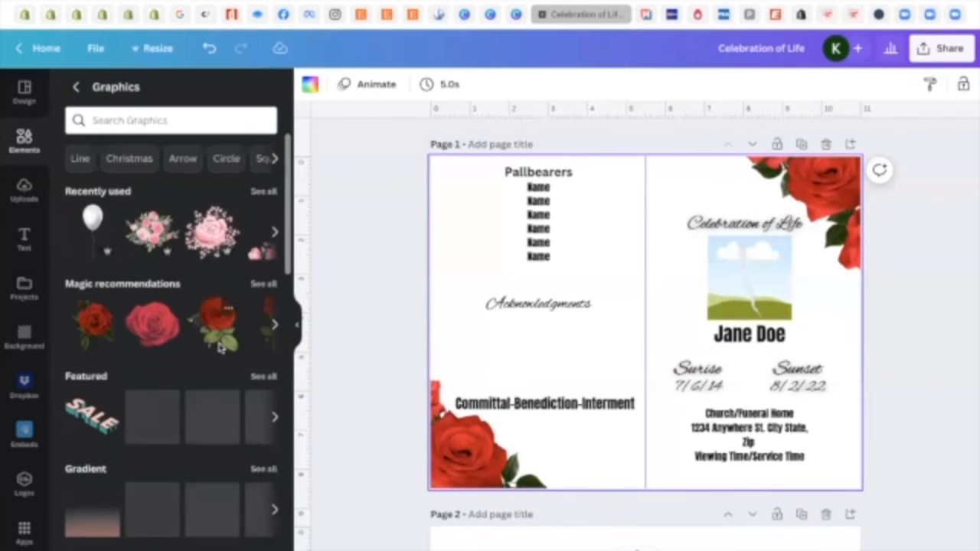
scroll(218, 348, down, 1)
scroll(218, 346, down, 5)
scroll(219, 344, up, 5)
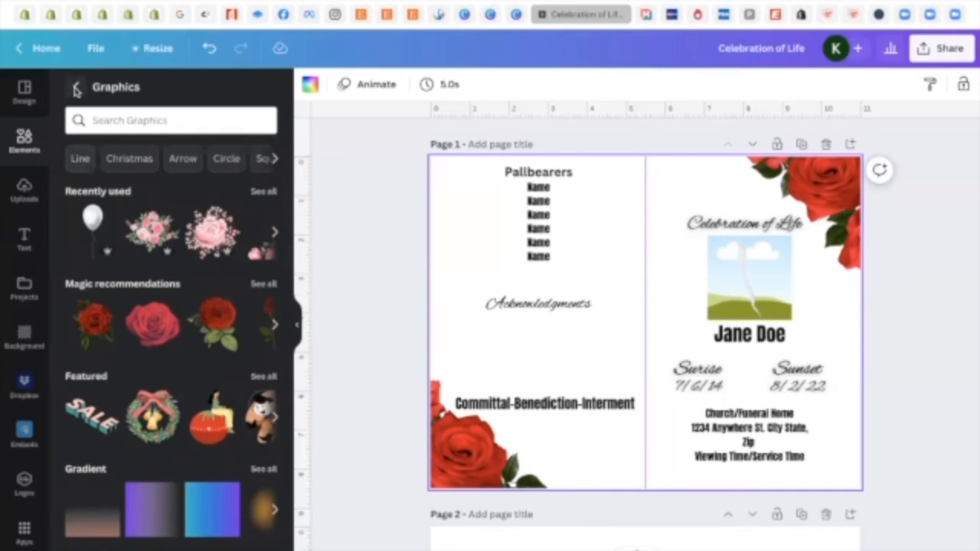
- Search the graphics for "red roses" and add the single dark red rose with green leaves to page 1
click(109, 125)
text(red)
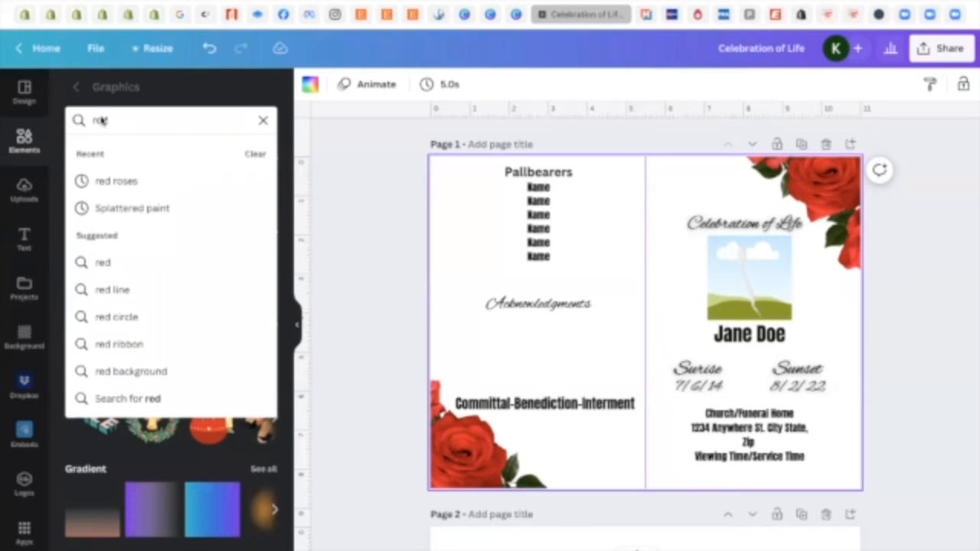
click(118, 180)
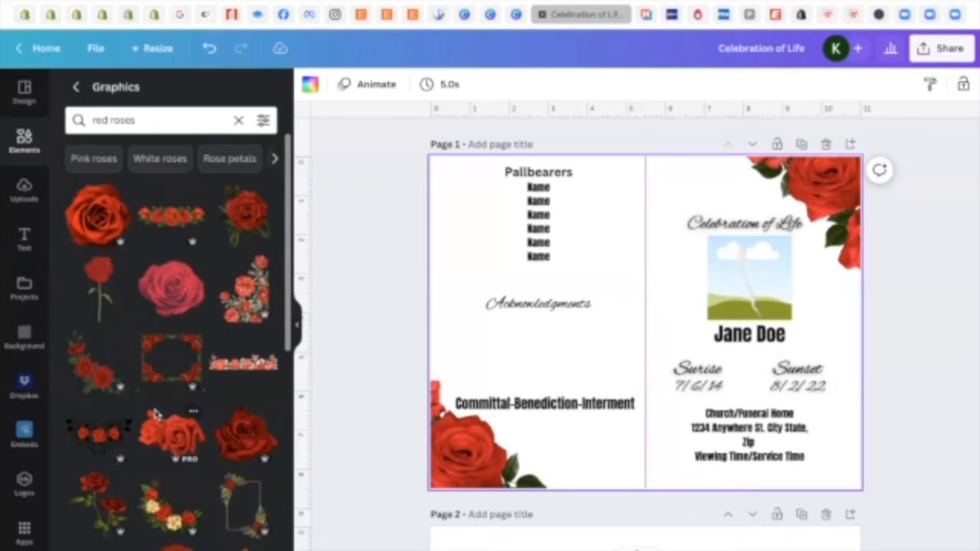
scroll(168, 425, down, 3)
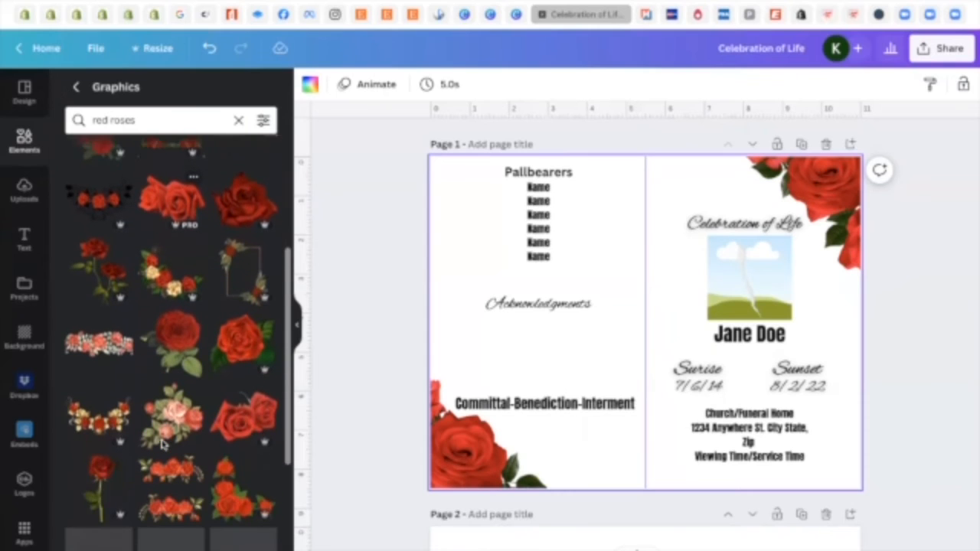
scroll(162, 444, down, 1)
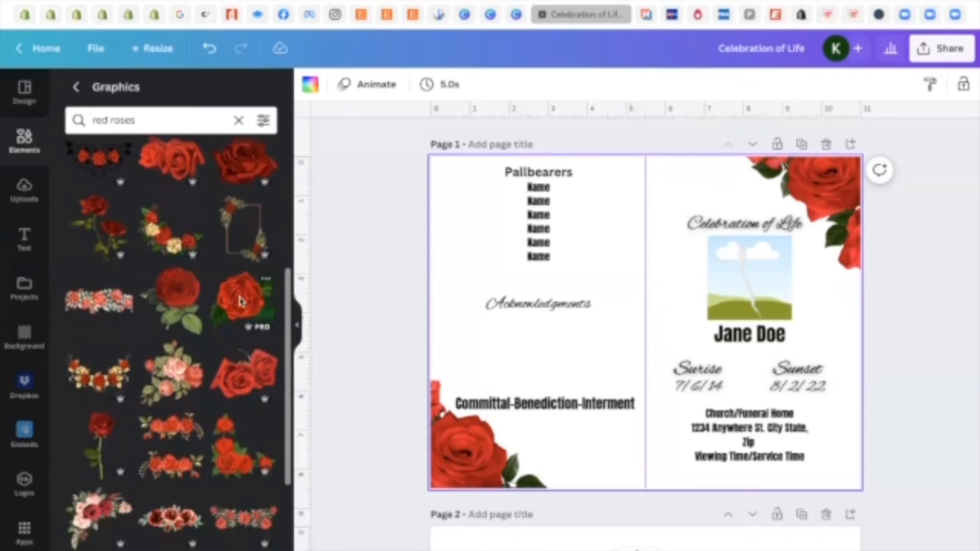
click(175, 285)
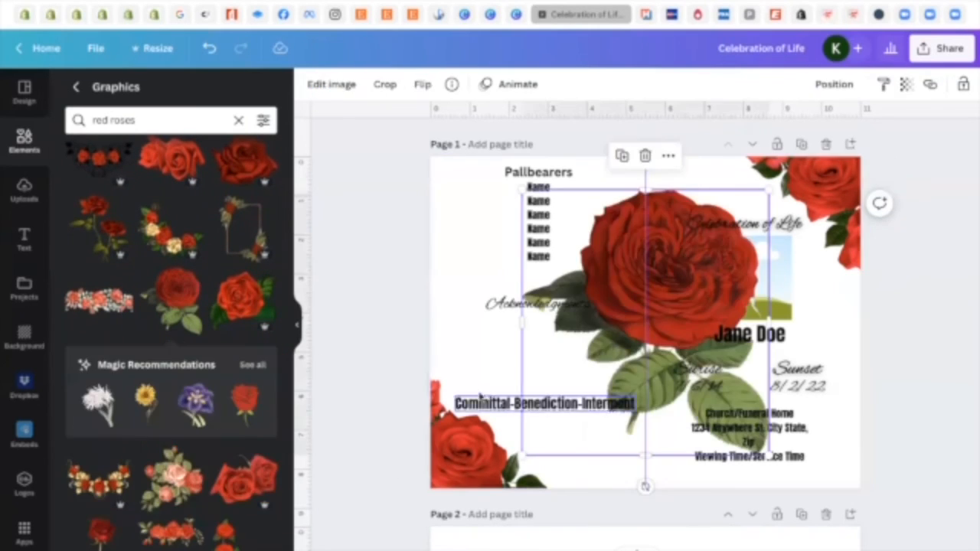
- Shift the large rose slightly lower toward the left panel and enlarge it a little across the middle of page 1
drag(663, 308, 648, 333)
drag(751, 214, 762, 201)
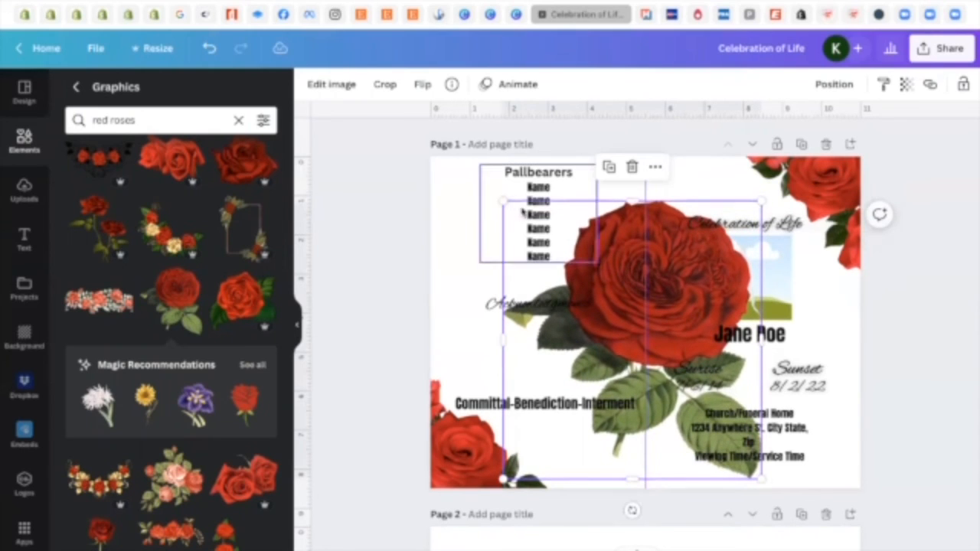
drag(503, 202, 499, 197)
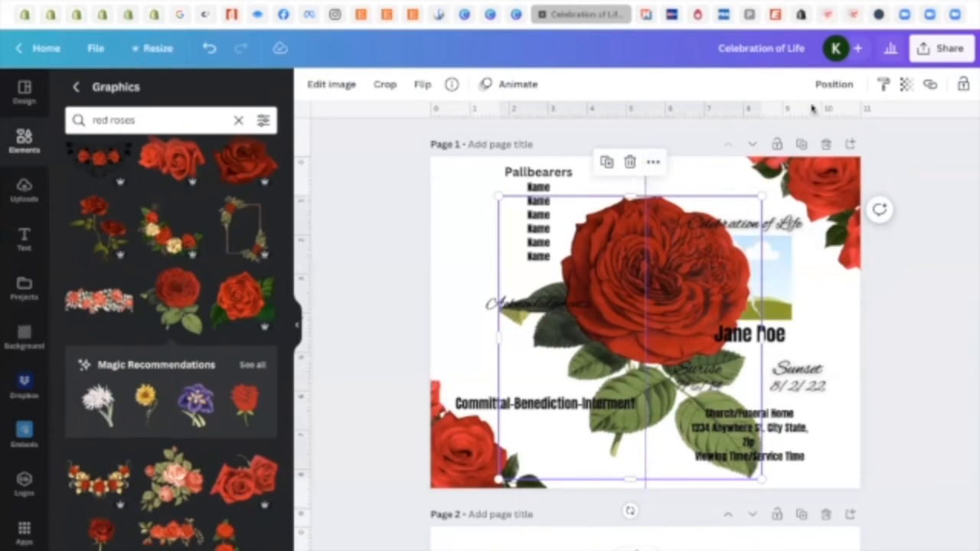
- Send the large rose backward, behind the photo frame, and all the way to the back of page 1
click(653, 163)
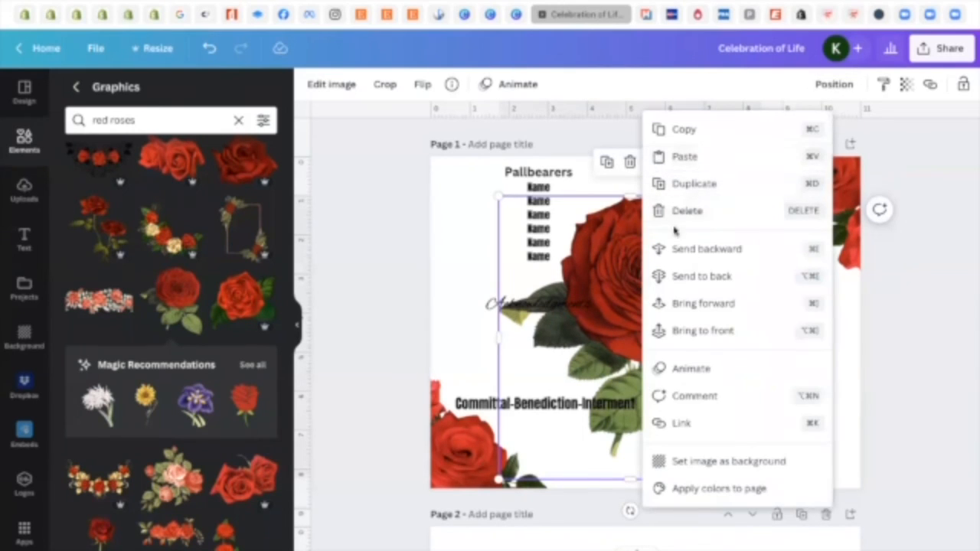
click(700, 252)
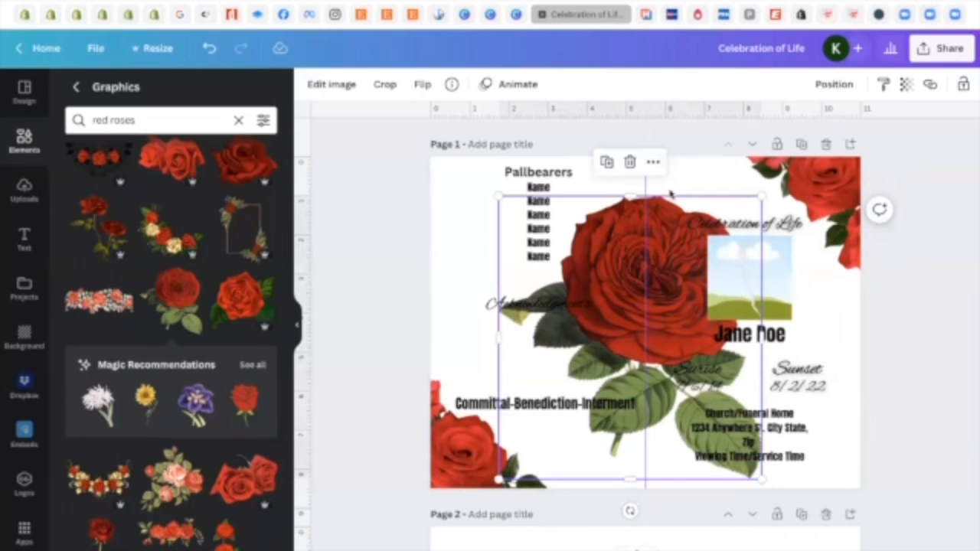
click(656, 164)
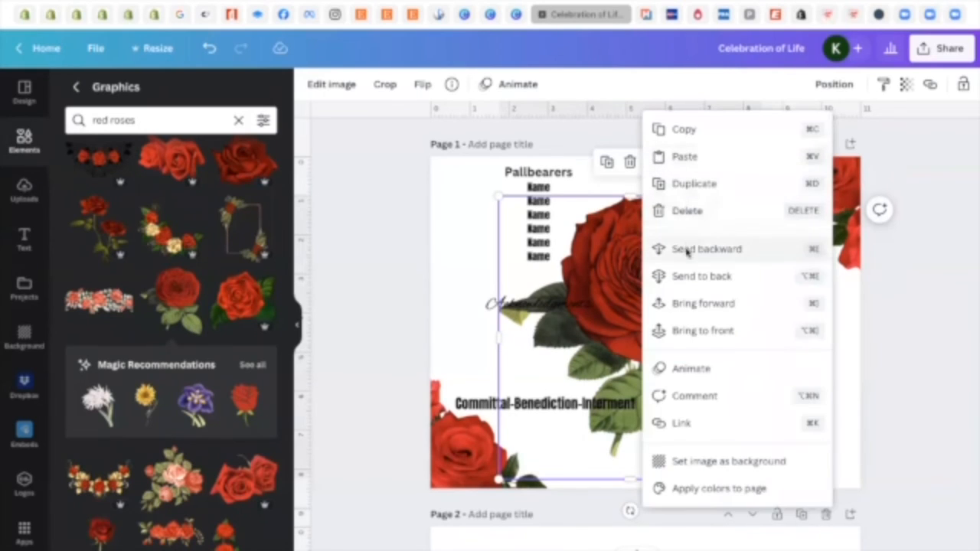
click(690, 279)
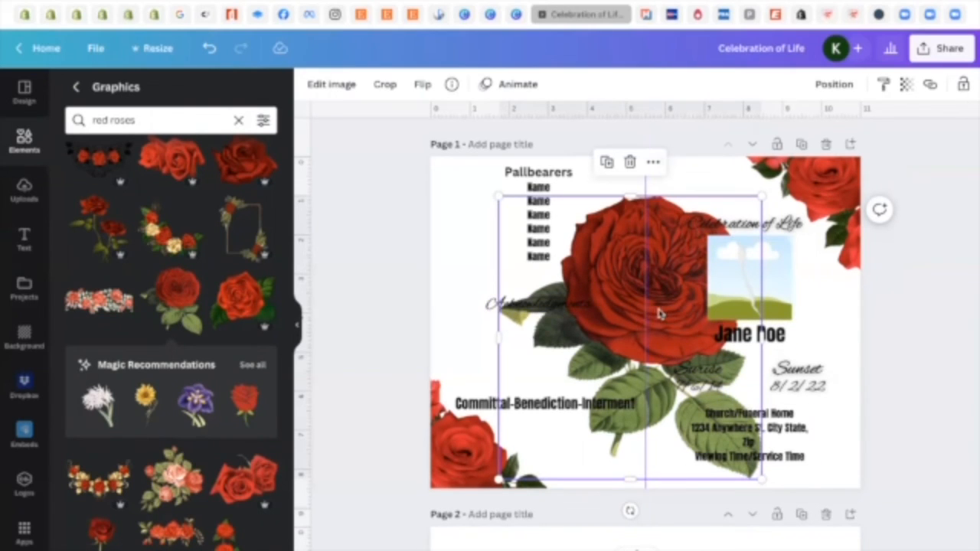
- Nudge the large rose slightly up on page 1 and set its transparency to 58
drag(663, 309, 665, 306)
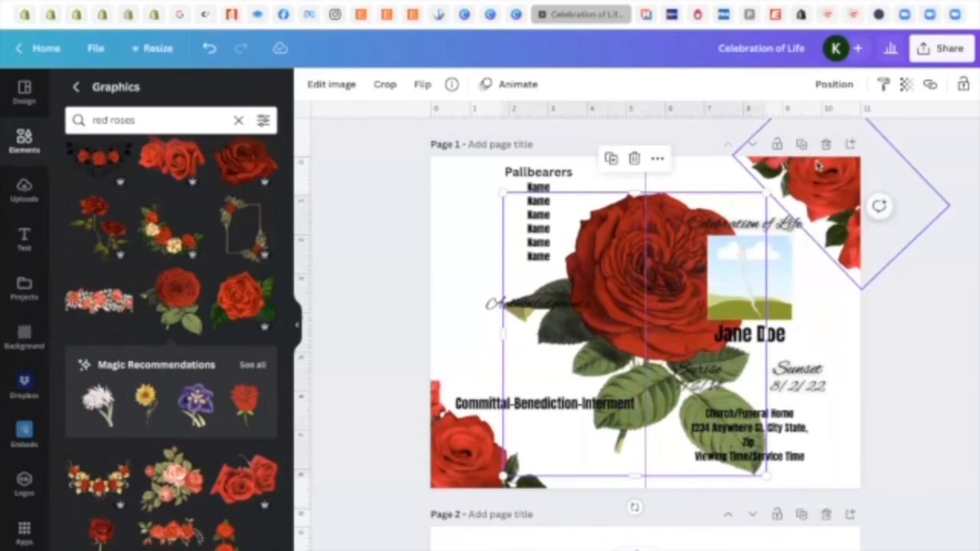
click(906, 86)
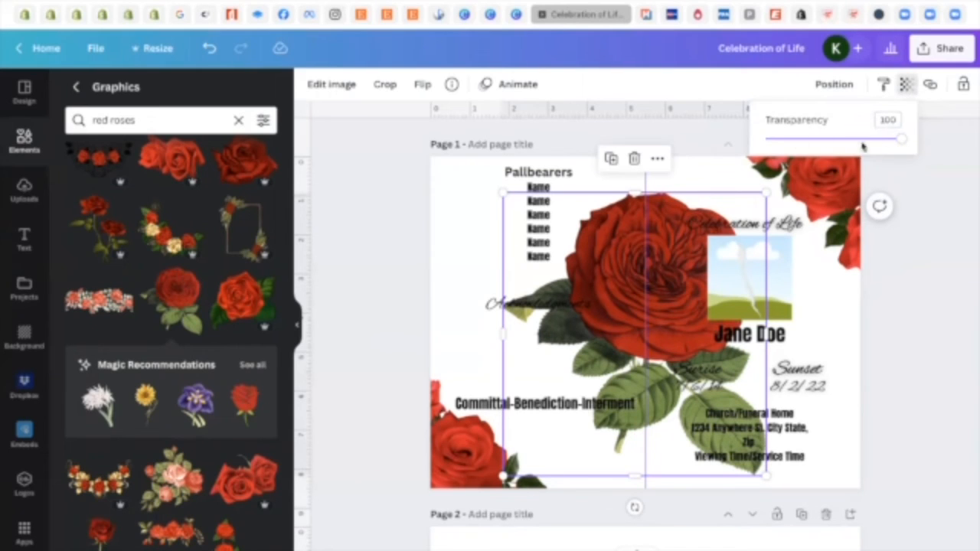
drag(900, 143, 845, 159)
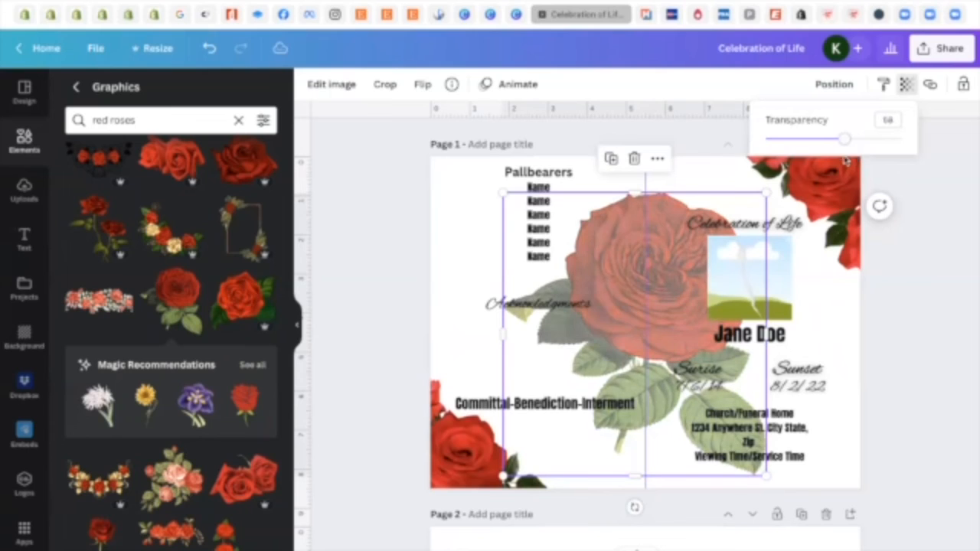
click(924, 304)
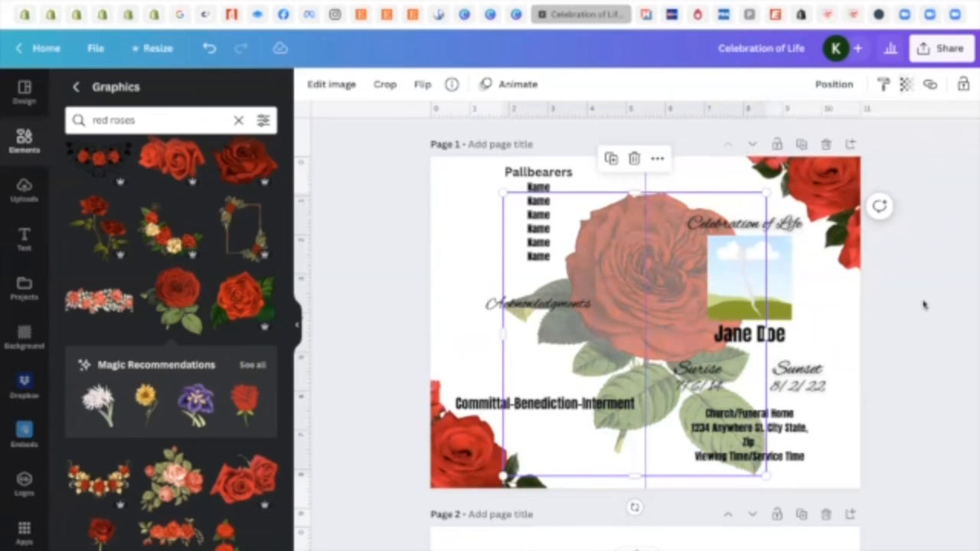
click(924, 305)
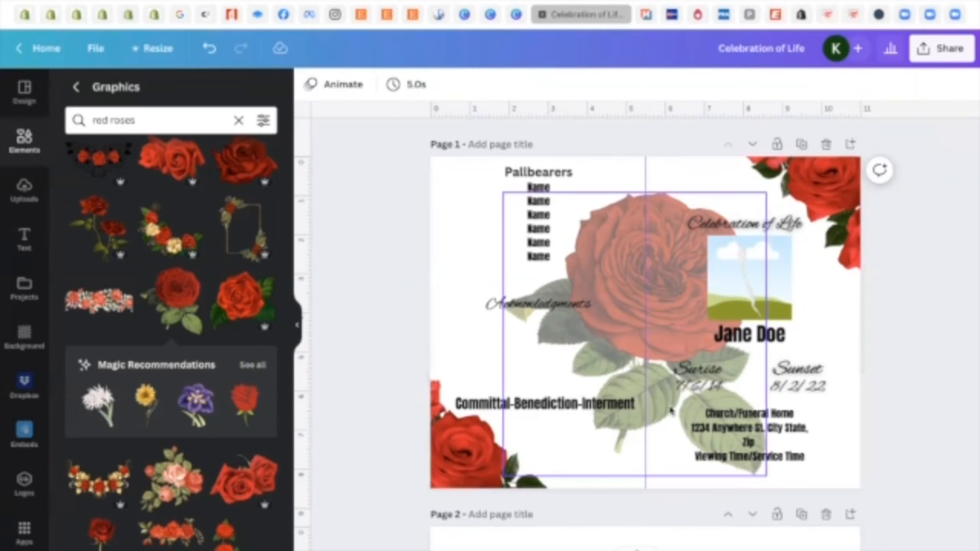
click(703, 378)
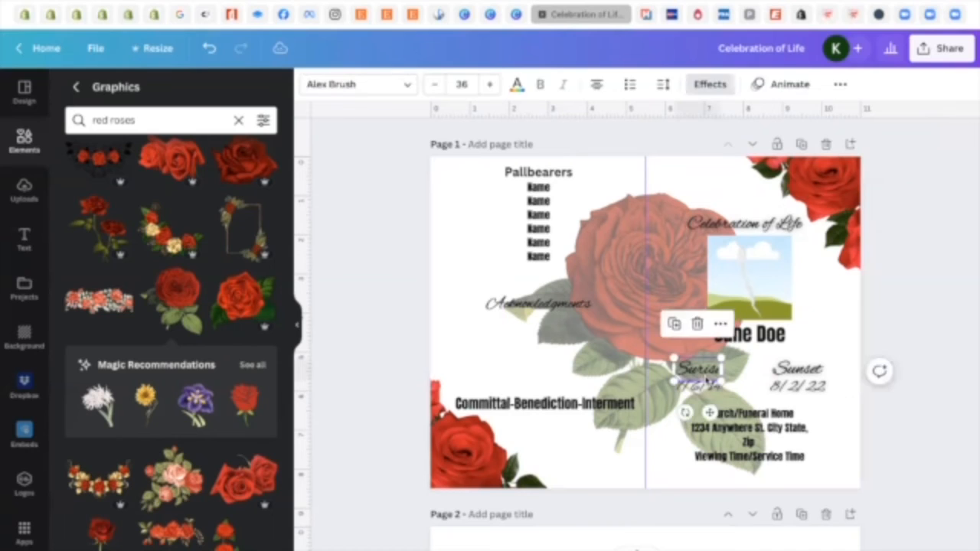
click(914, 428)
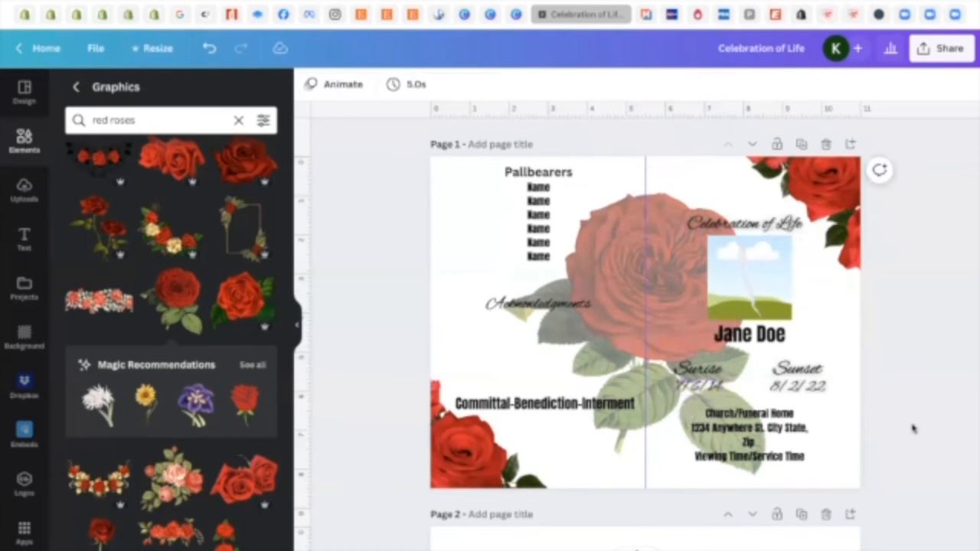
- Fade the large rose further by lowering its transparency to about 43
click(669, 298)
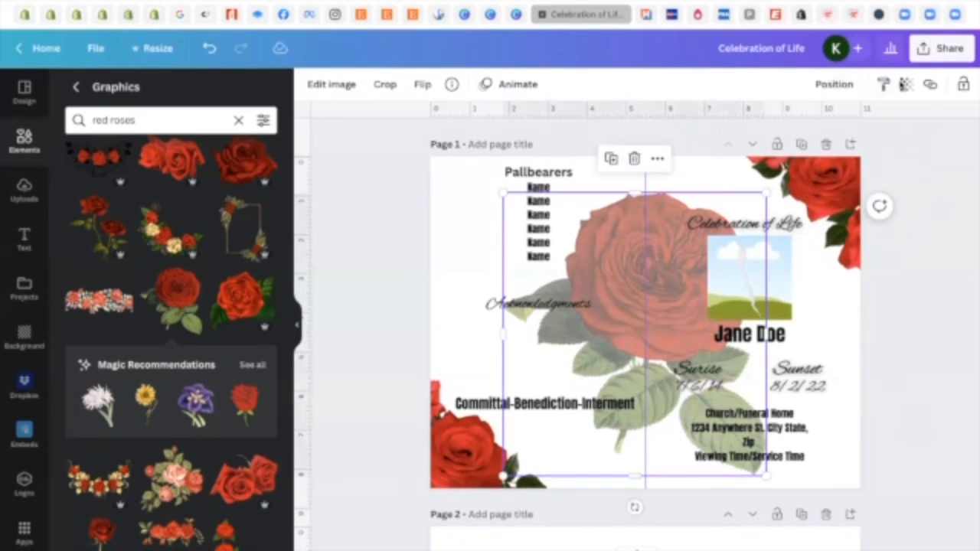
click(906, 84)
drag(846, 138, 827, 142)
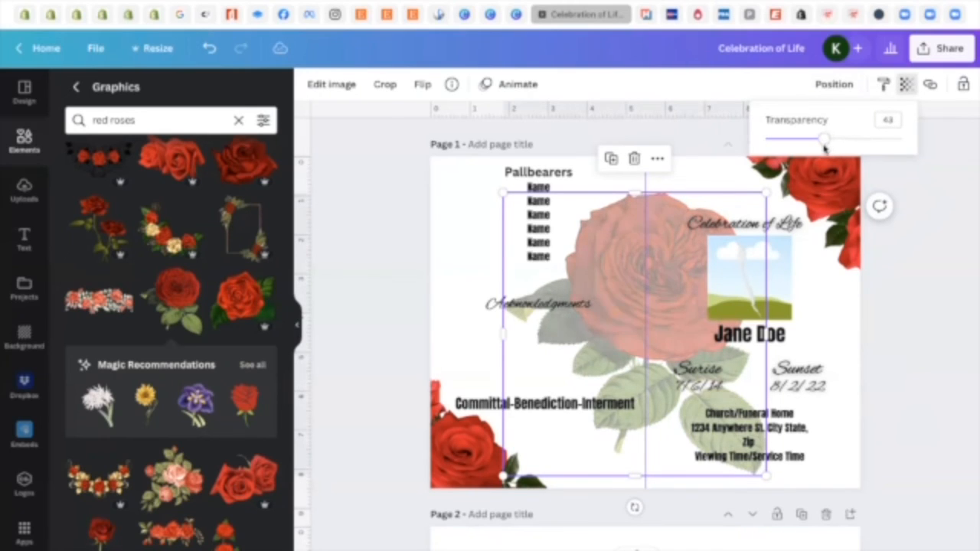
click(970, 447)
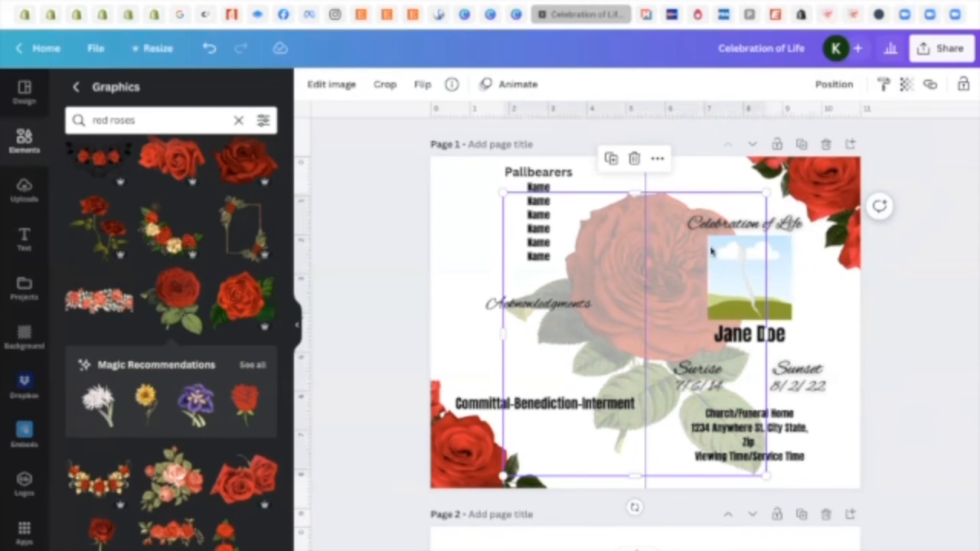
- Shrink the large rose, move it onto page 1's left panel, and enlarge it to nearly the panel's width behind the Pallbearers and Acknowledgments text
drag(765, 192, 675, 289)
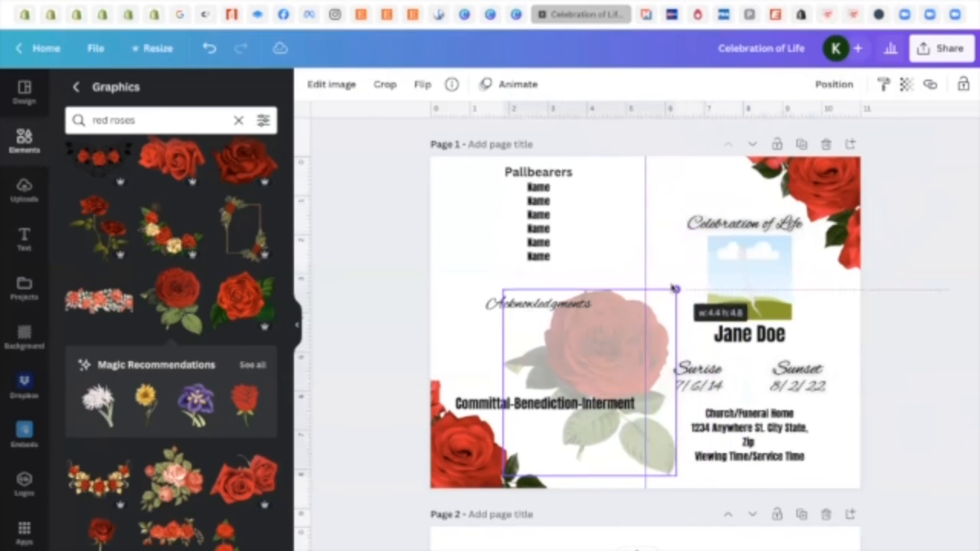
drag(593, 363, 540, 294)
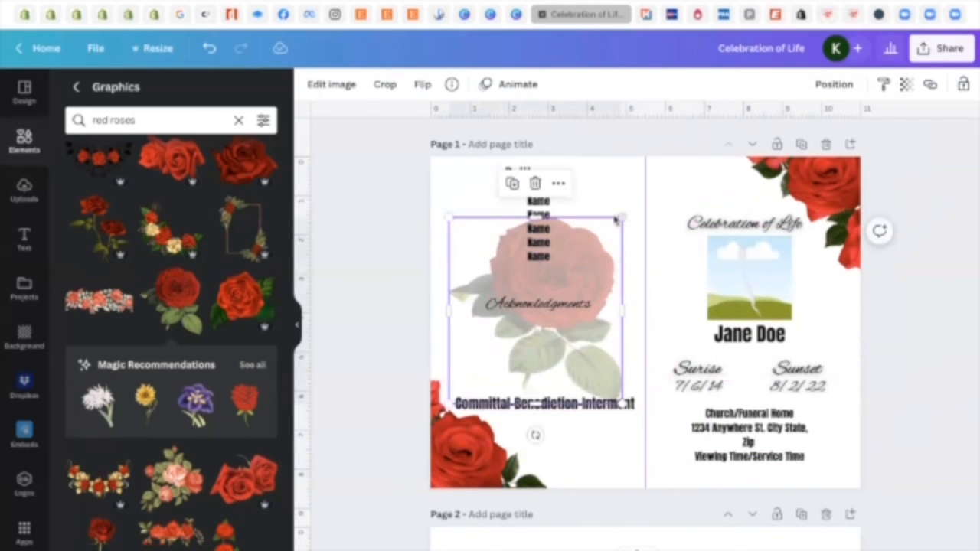
drag(619, 221, 634, 204)
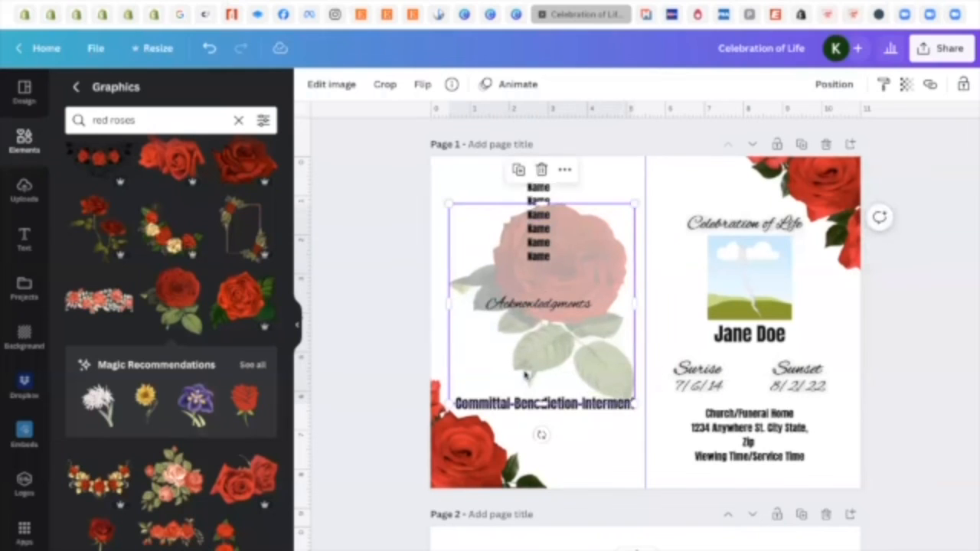
drag(448, 402, 432, 422)
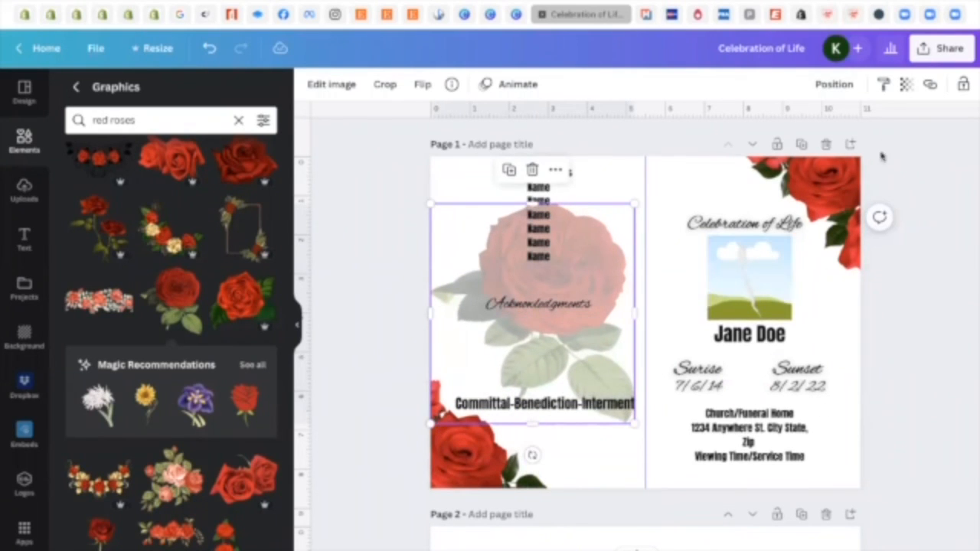
click(922, 155)
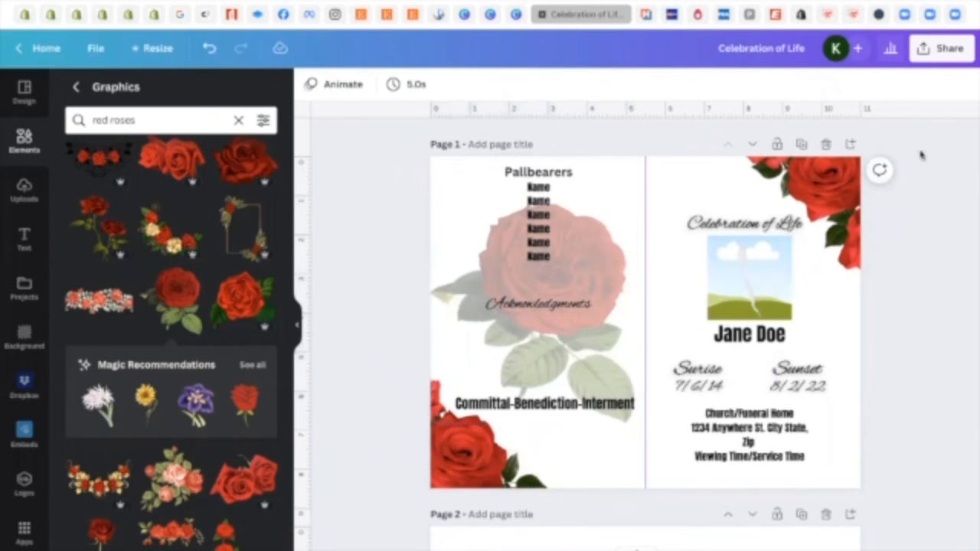
- Set the transparency of the large rose on page 1's left panel to 53
click(594, 294)
click(905, 86)
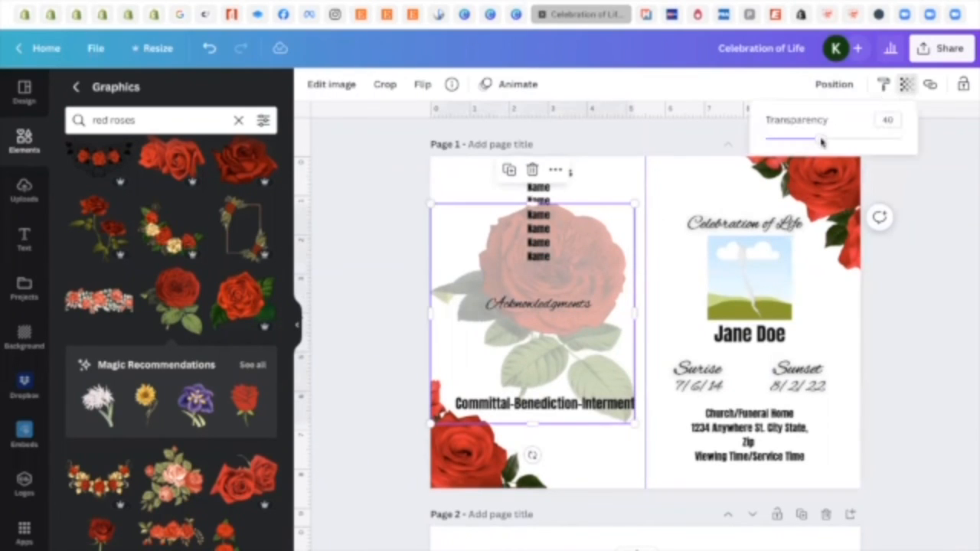
drag(822, 142, 837, 141)
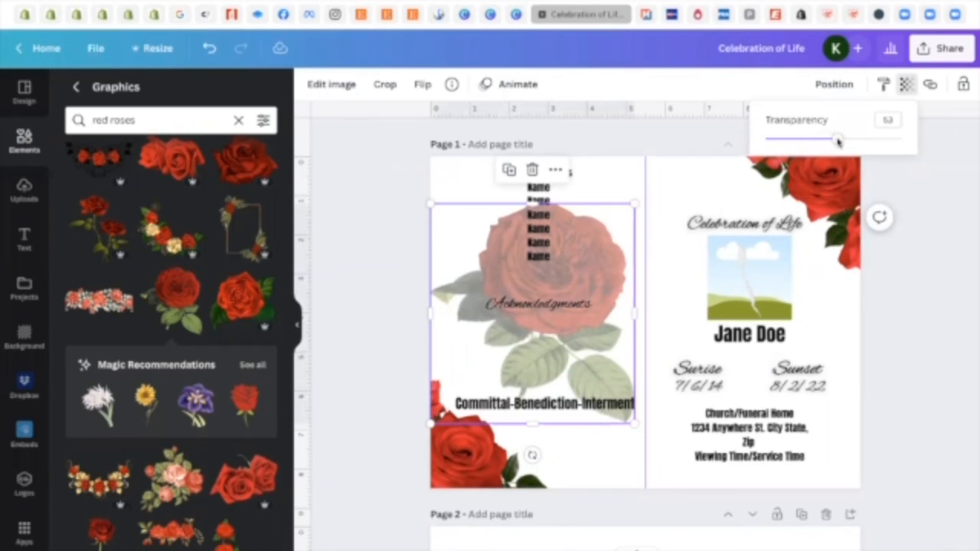
click(891, 330)
click(915, 342)
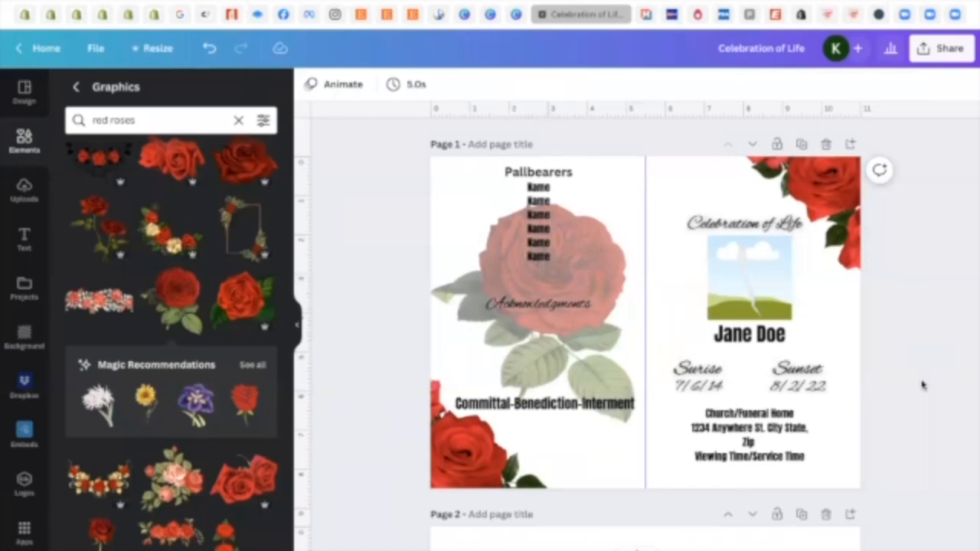
- Review page 2 with its photo frames and the blank page 3, and return to page 1
scroll(922, 385, down, 5)
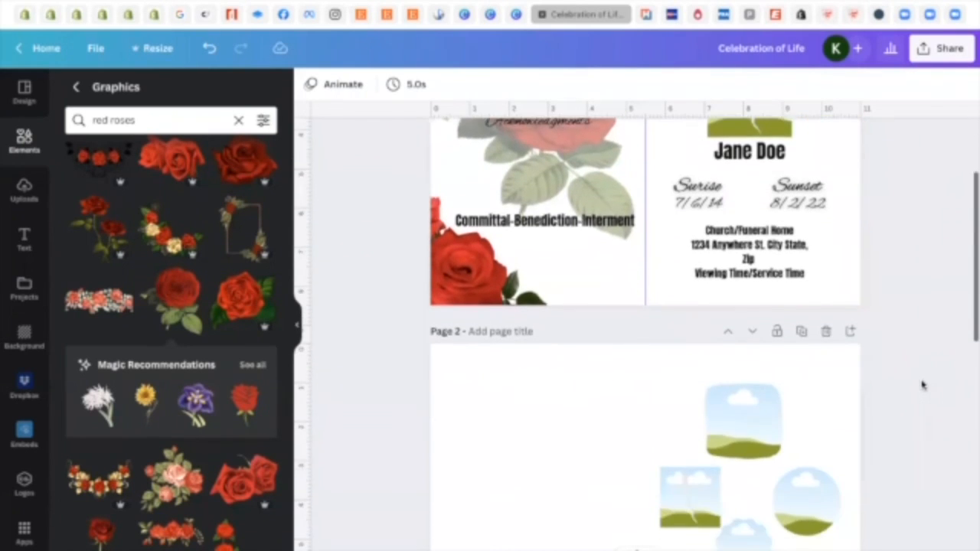
scroll(923, 385, down, 5)
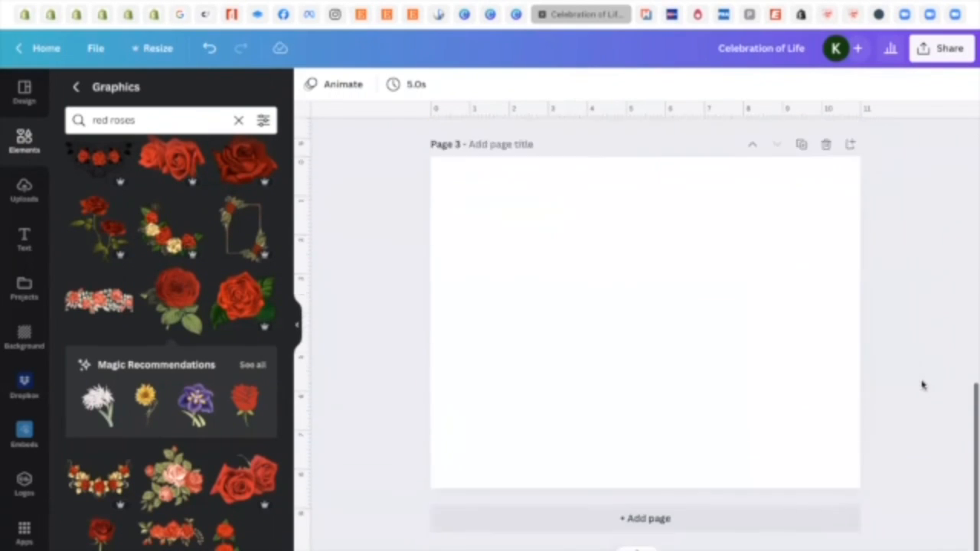
scroll(923, 385, up, 10)
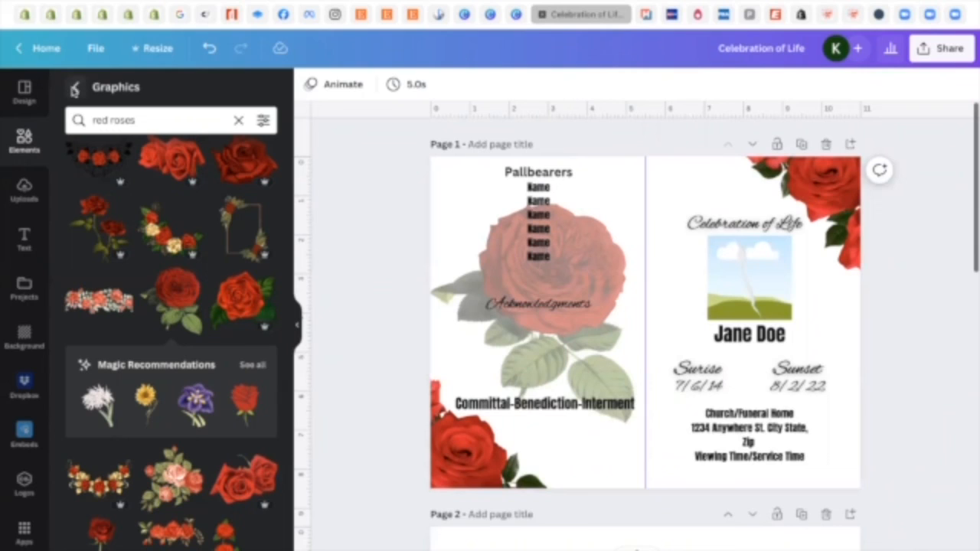
- Examine the full collection of recently used elements and the available text styles and font combinations
click(76, 87)
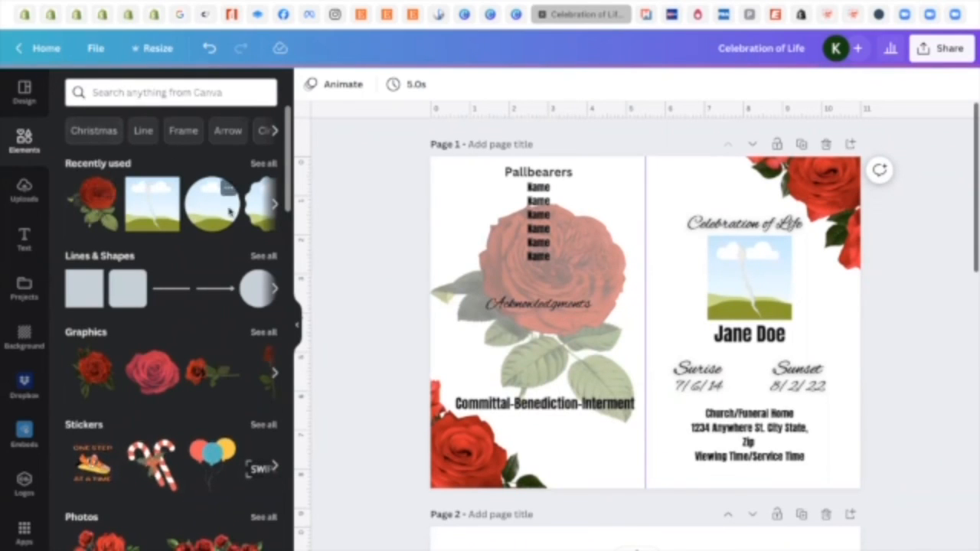
click(263, 163)
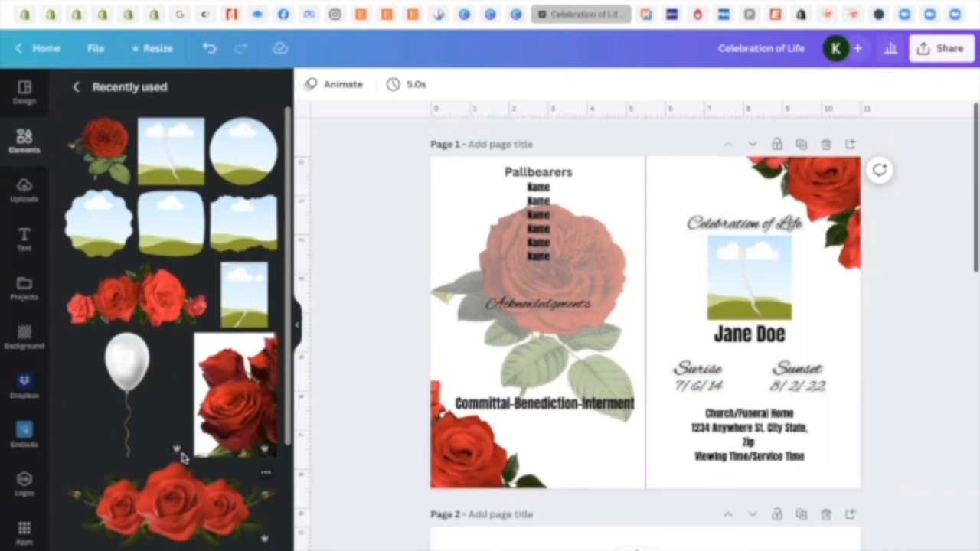
scroll(190, 452, down, 3)
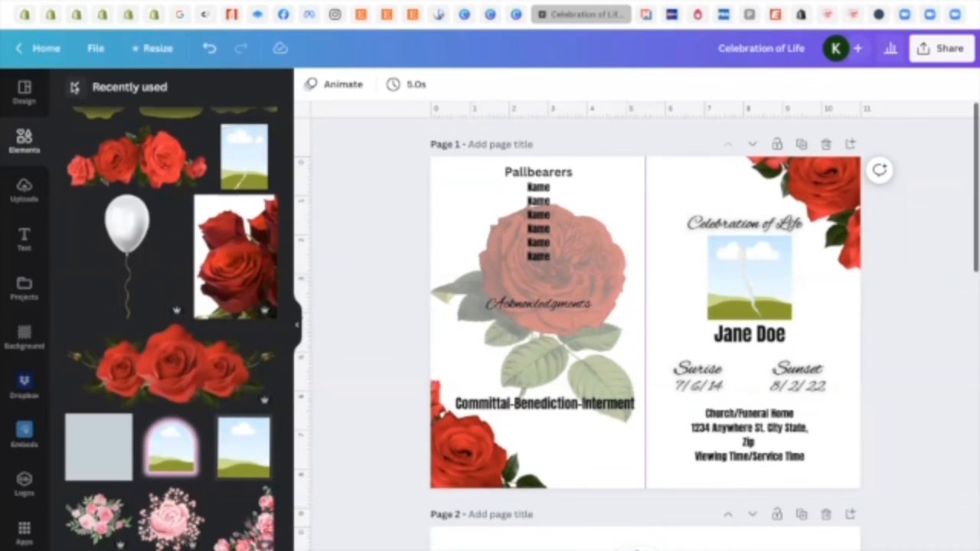
click(76, 87)
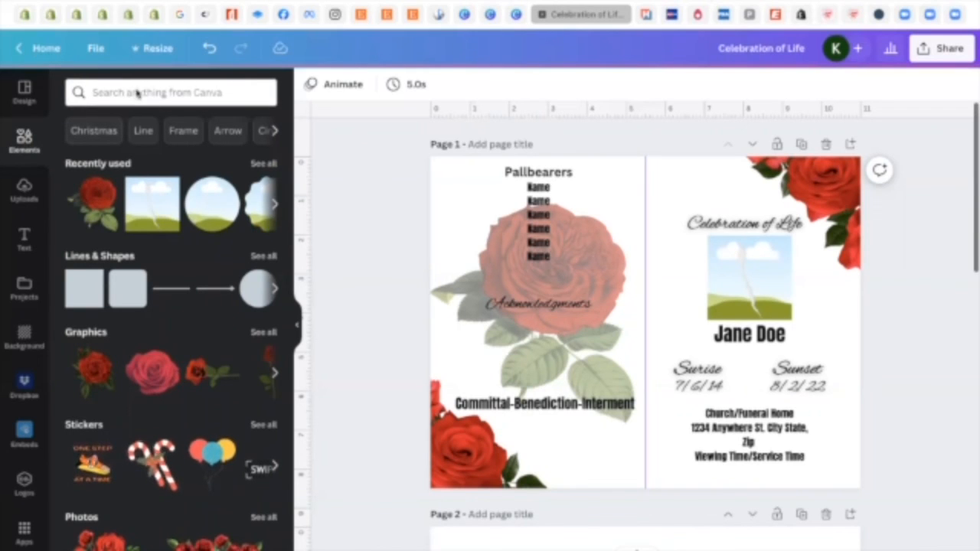
click(24, 237)
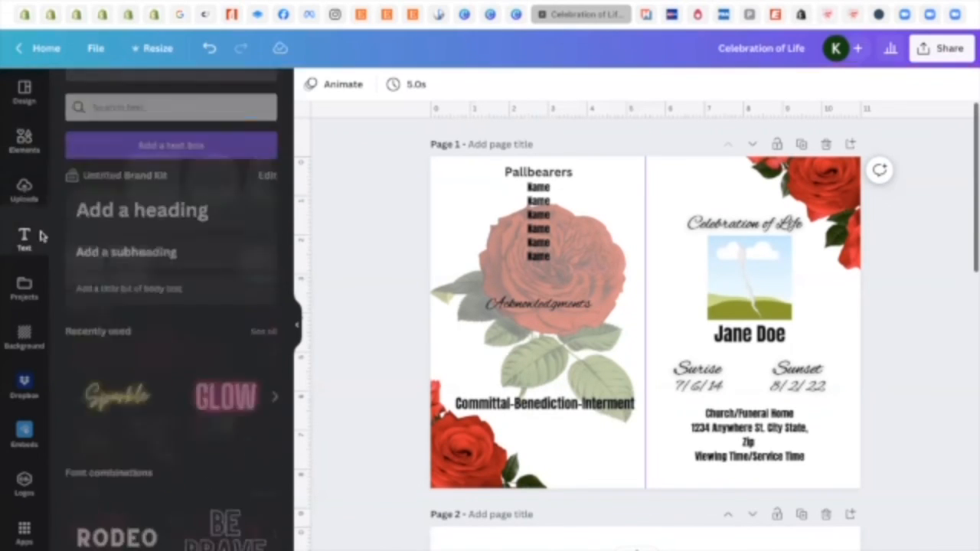
scroll(149, 390, down, 1)
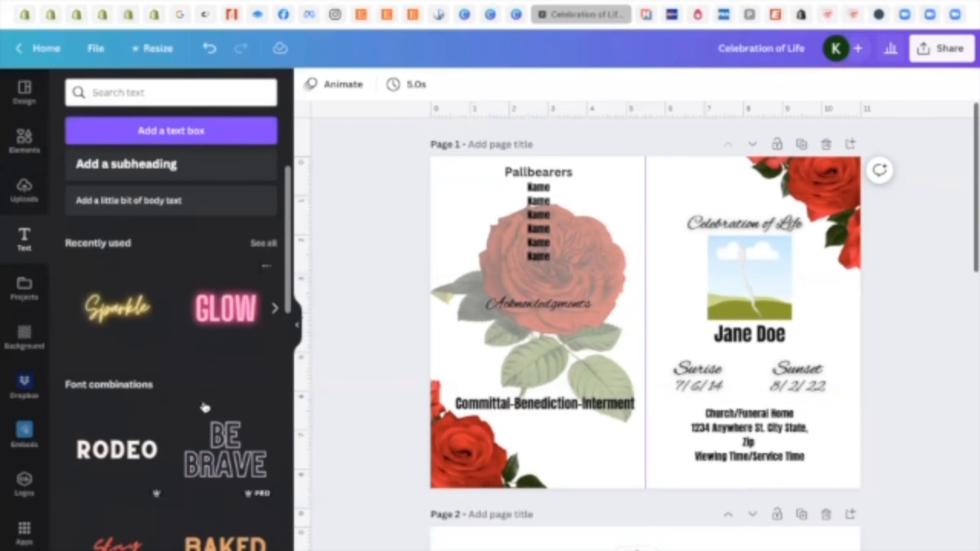
scroll(98, 389, down, 2)
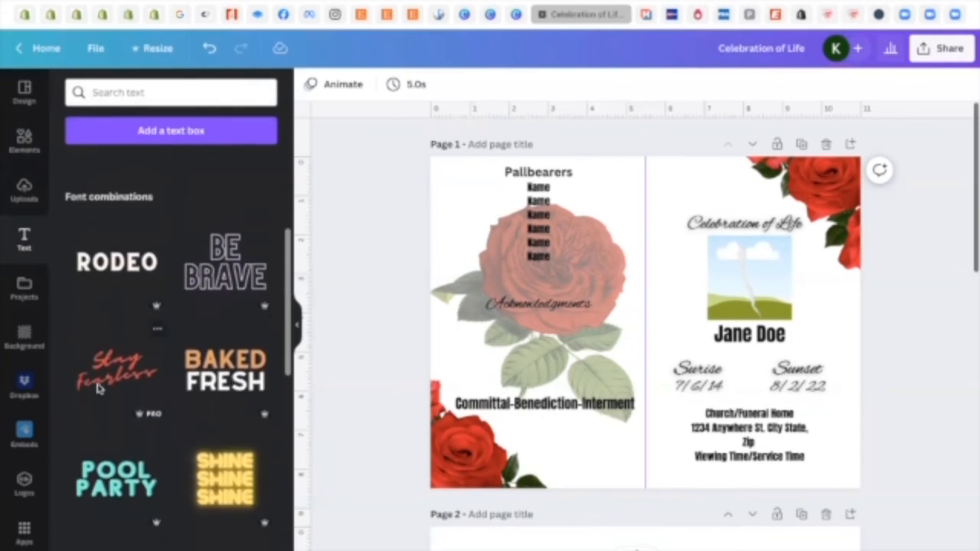
scroll(97, 388, up, 3)
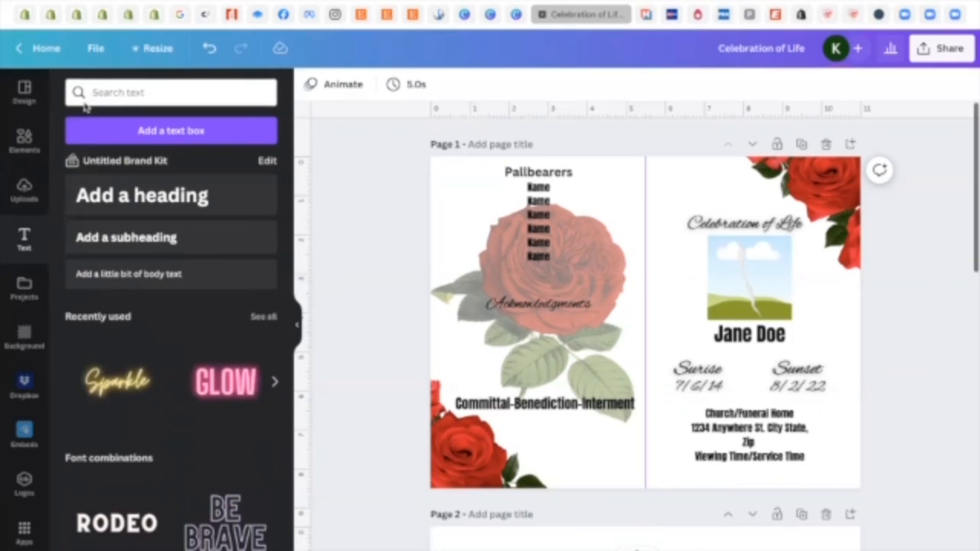
click(24, 140)
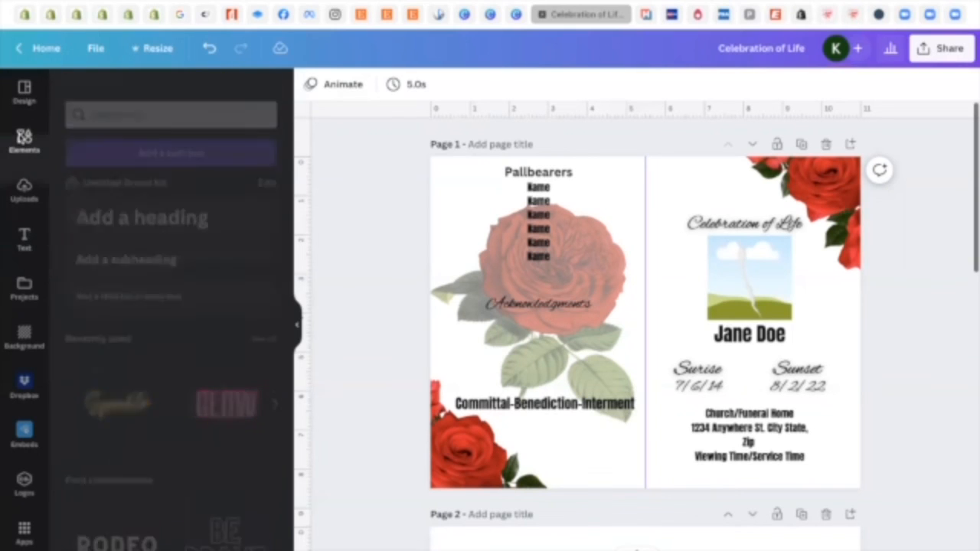